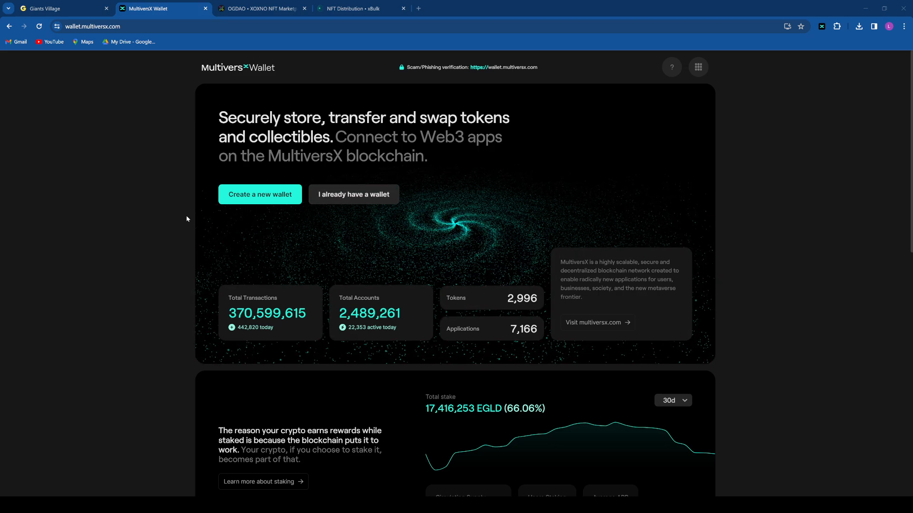
Step: Log in to the existing wallet with the xPortal App and start creating a new NFT collection
click(375, 195)
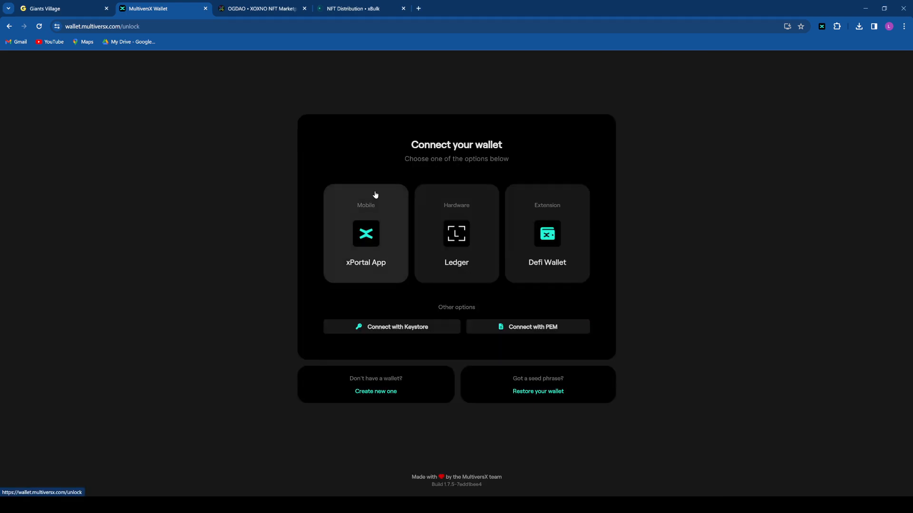
click(384, 240)
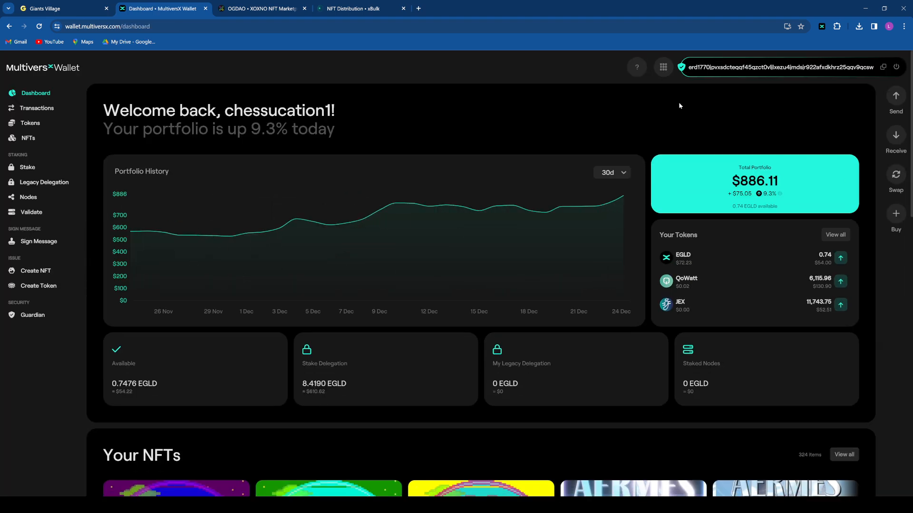
click(49, 278)
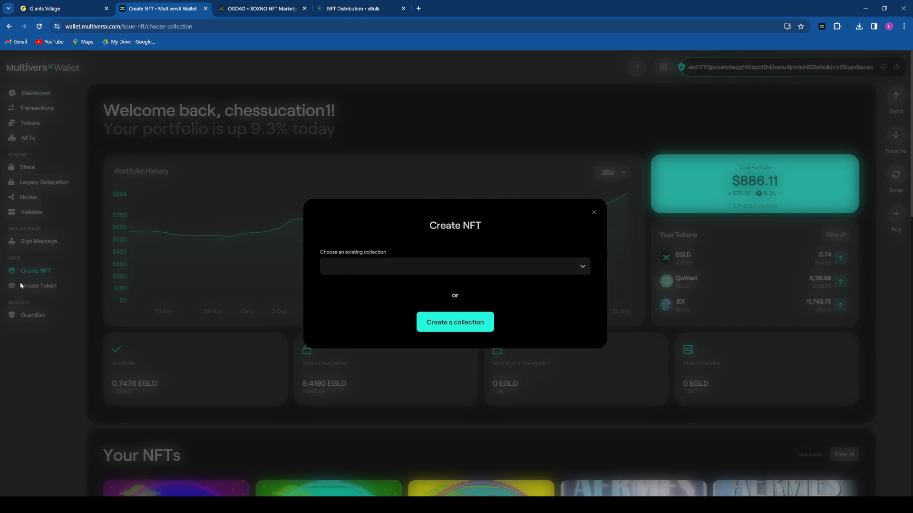
click(478, 323)
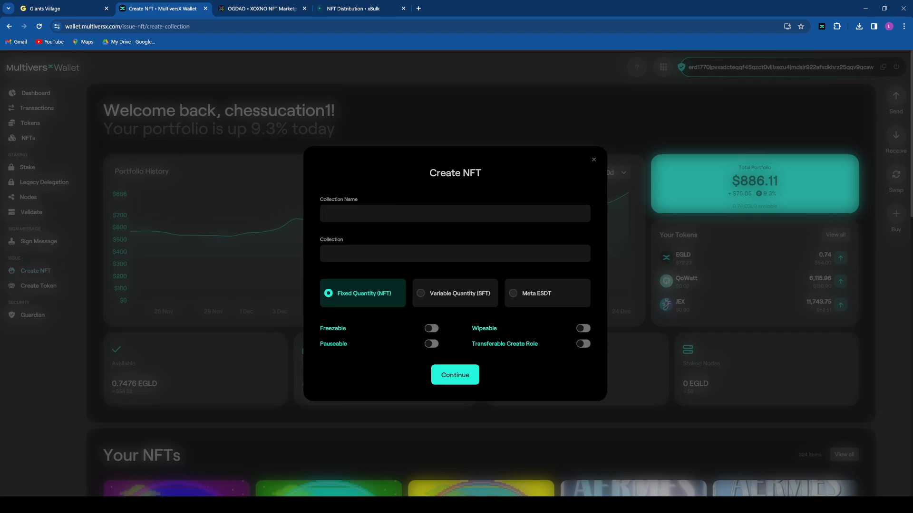
Step: Name the collection xMas, enter XMASSUPRISE as its ticker and set its type to Variable Quantity (SFT)
click(339, 214)
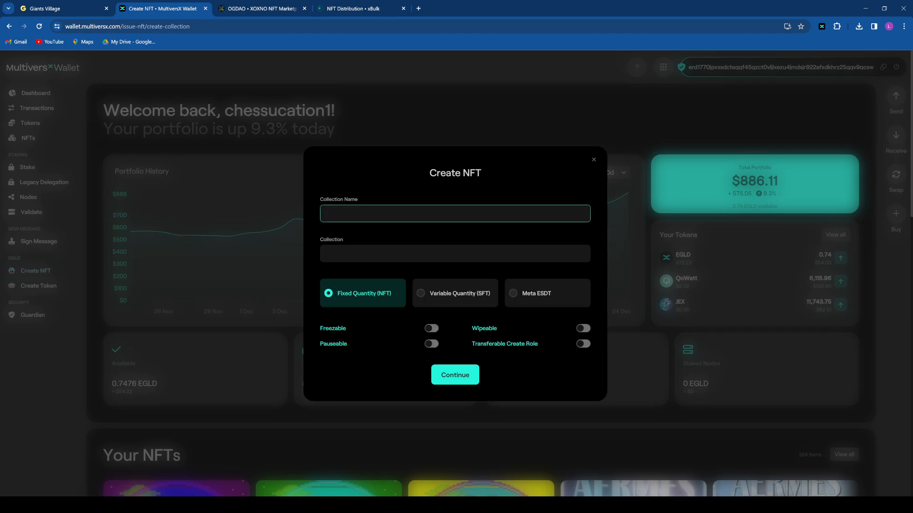
text(xMas)
key(Tab)
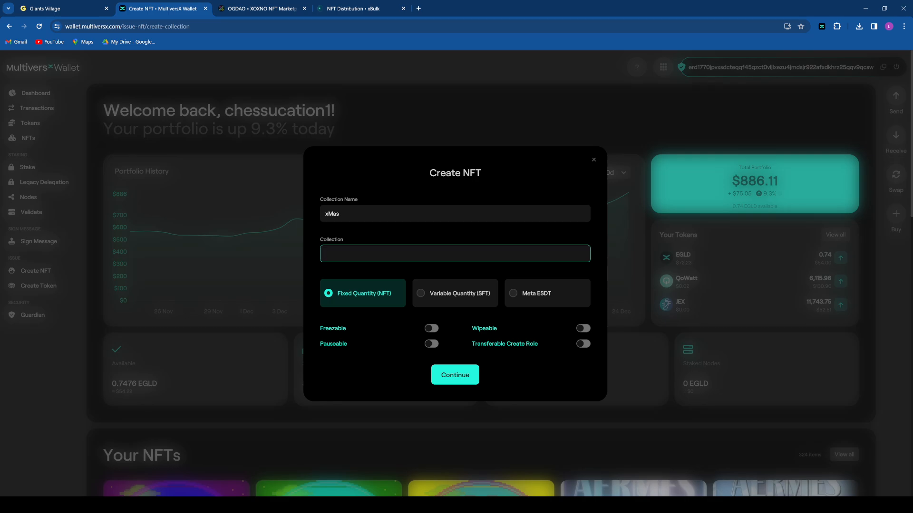
text(XMASSUPRISE)
click(461, 303)
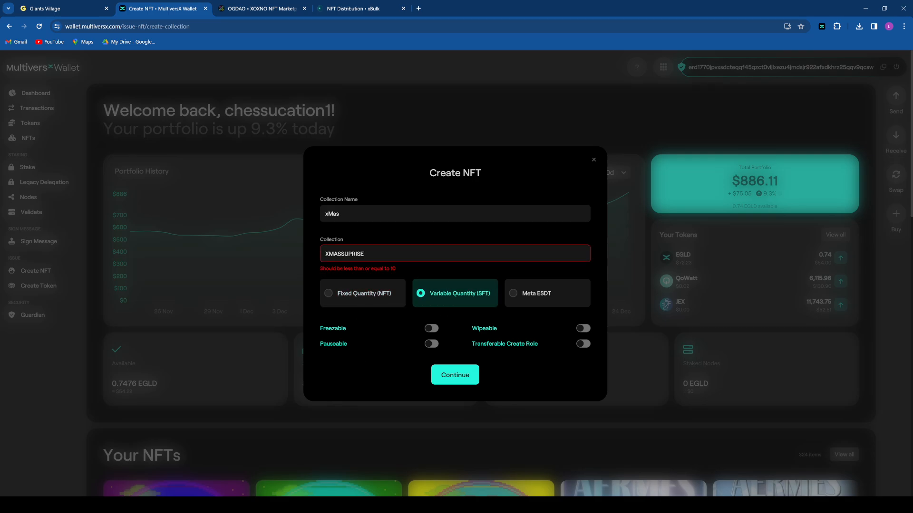
Step: Try XMASSPECIAL as the collection ticker
key(shift+Left)
key(shift+Left)
key(shift+Left)
key(shift+Left)
key(shift+Left)
key(shift+Left)
key(shift+Left)
key(BackSpace)
text(23)
click(340, 214)
key(BackSpace)
key(BackSpace)
key(BackSpace)
text(SPECIALL)
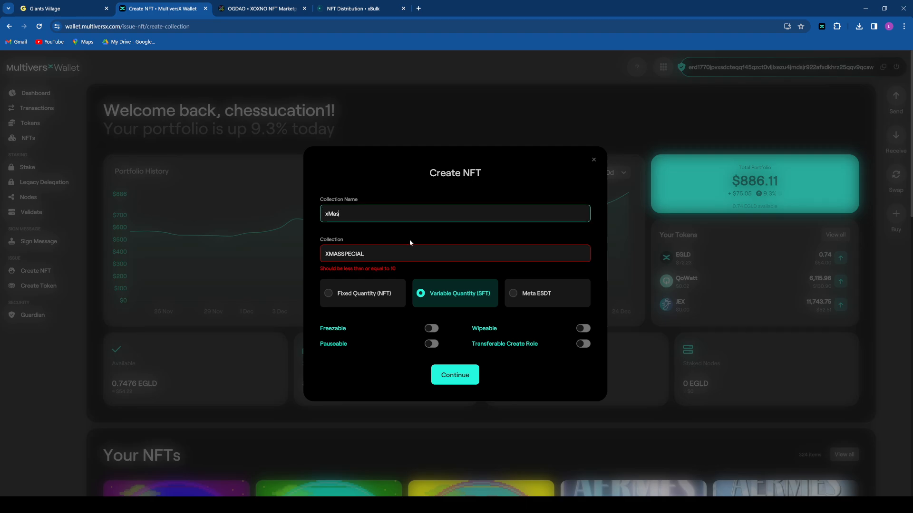
Step: Replace the collection ticker with CHRISTMAS
key(BackSpace)
key(BackSpace)
key(BackSpace)
key(BackSpace)
key(BackSpace)
key(BackSpace)
key(BackSpace)
key(BackSpace)
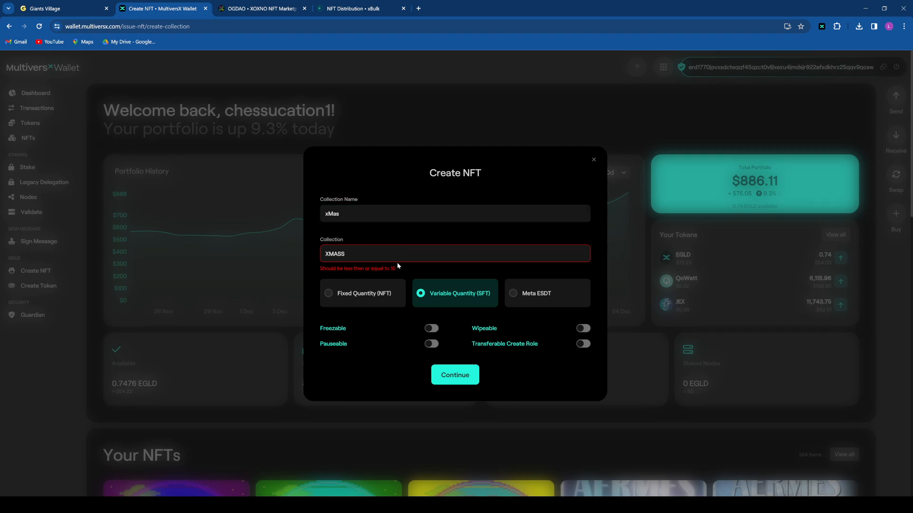
text(S)
key(BackSpace)
key(BackSpace)
key(BackSpace)
key(BackSpace)
text(CHRISTMAS)
Step: Change the collection name to ChristmasSurprise
click(339, 214)
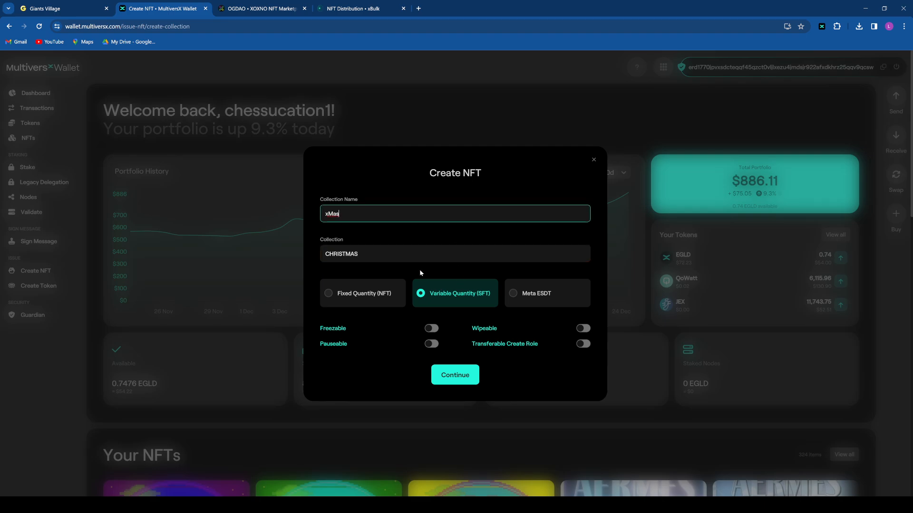
key(BackSpace)
key(BackSpace)
key(BackSpace)
key(BackSpace)
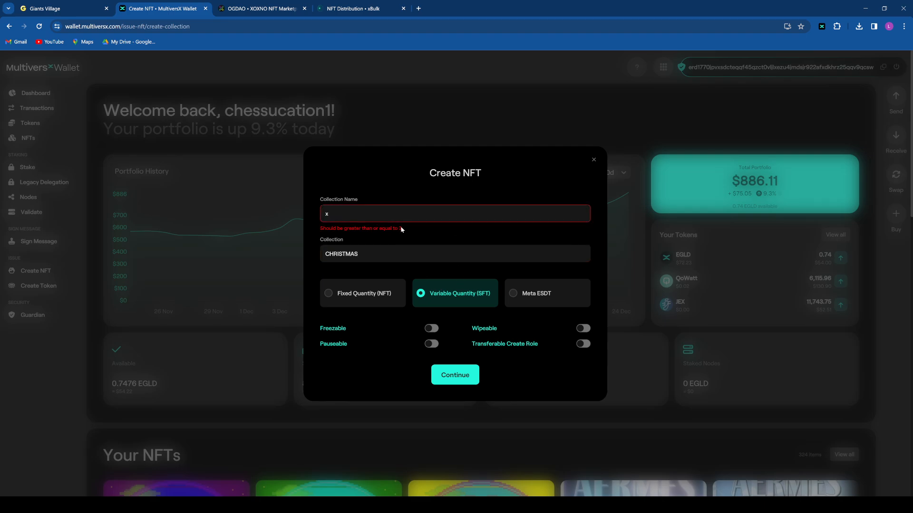
text(Christmas)
key(BackSpace)
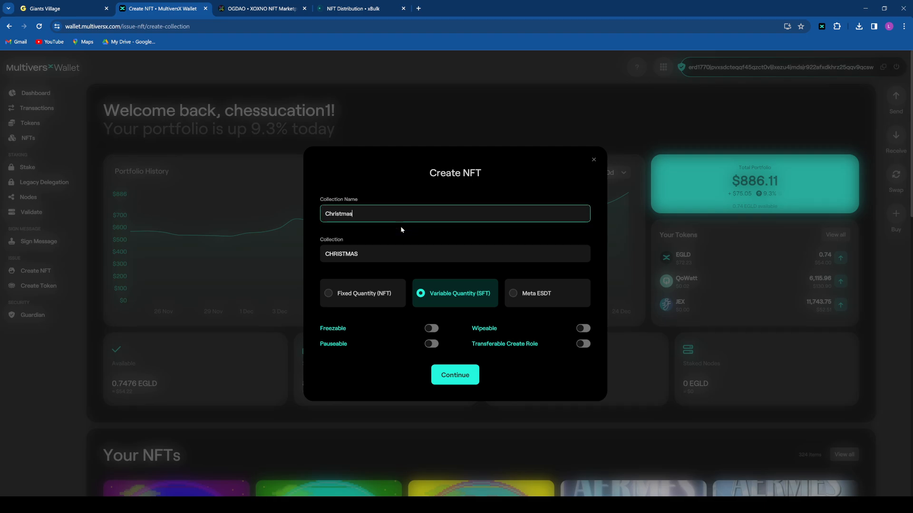
text(Surprise)
click(478, 247)
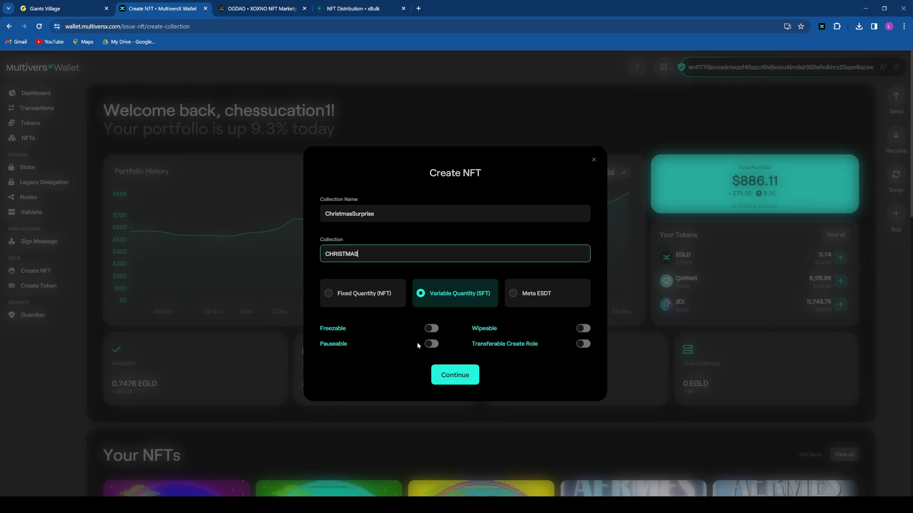
Step: Enable Transferable Create Role for the collection and issue it by confirming the transaction on xPortal
click(584, 348)
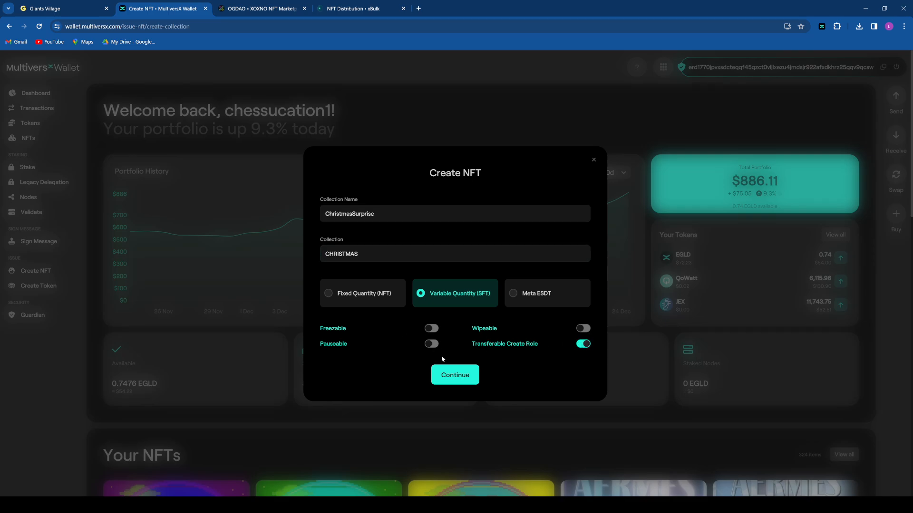
click(461, 377)
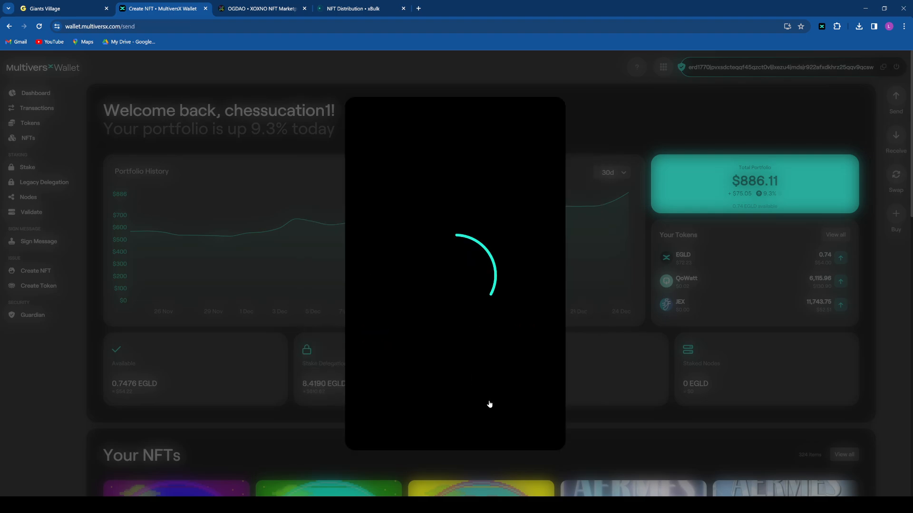
click(473, 407)
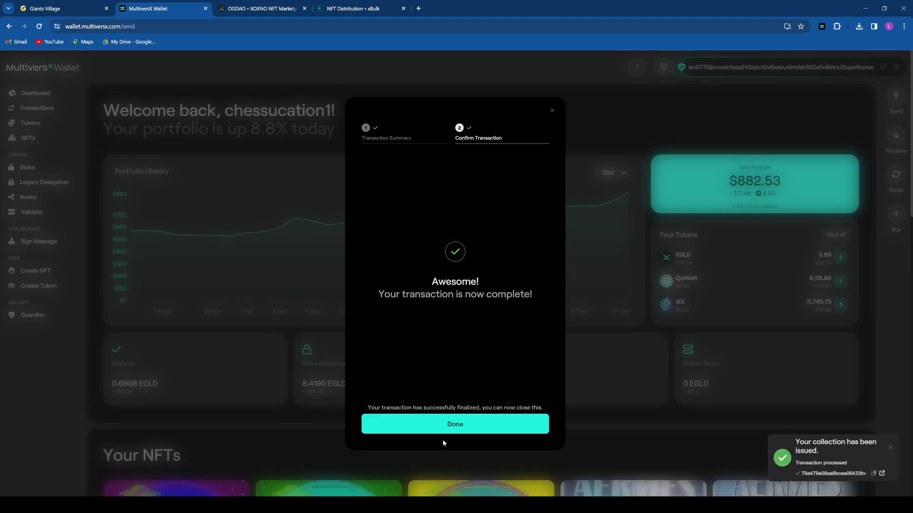
click(444, 424)
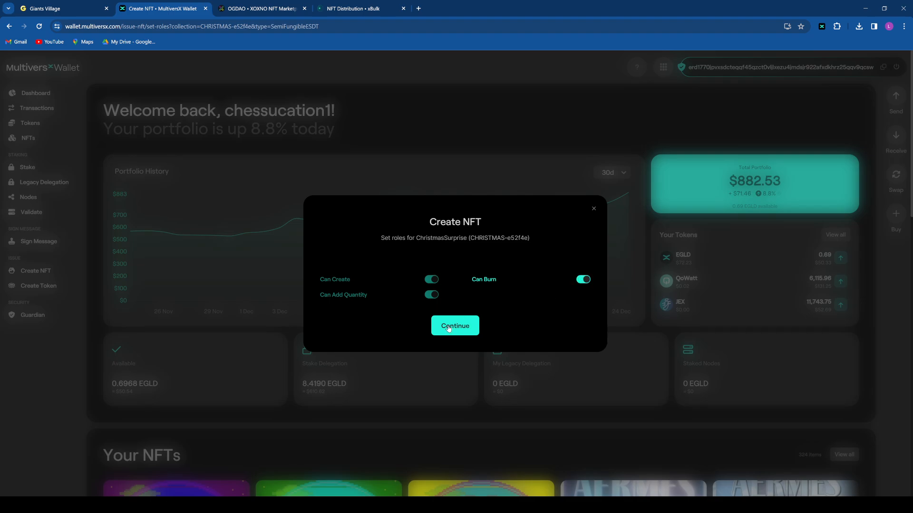
Step: Assign the Can Create, Can Add Quantity and Can Burn roles to ChristmasSurprise and confirm the transaction on xPortal
click(462, 331)
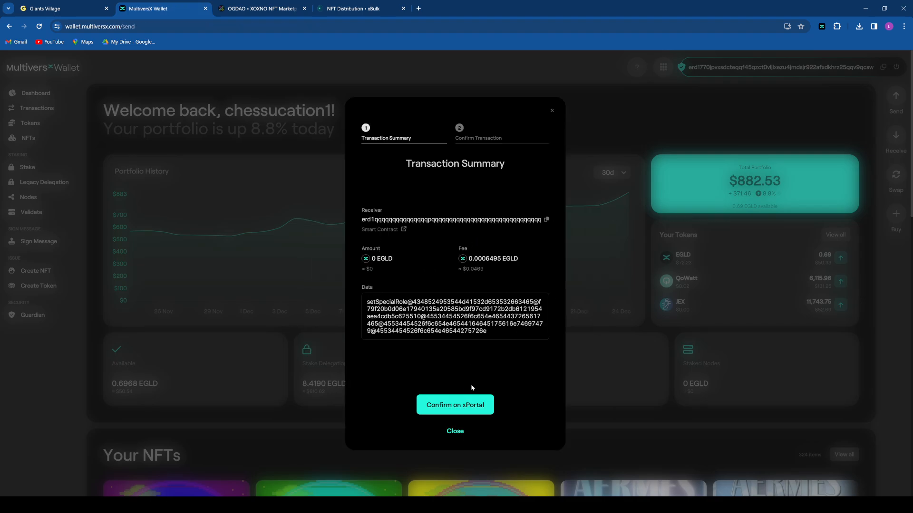
click(468, 405)
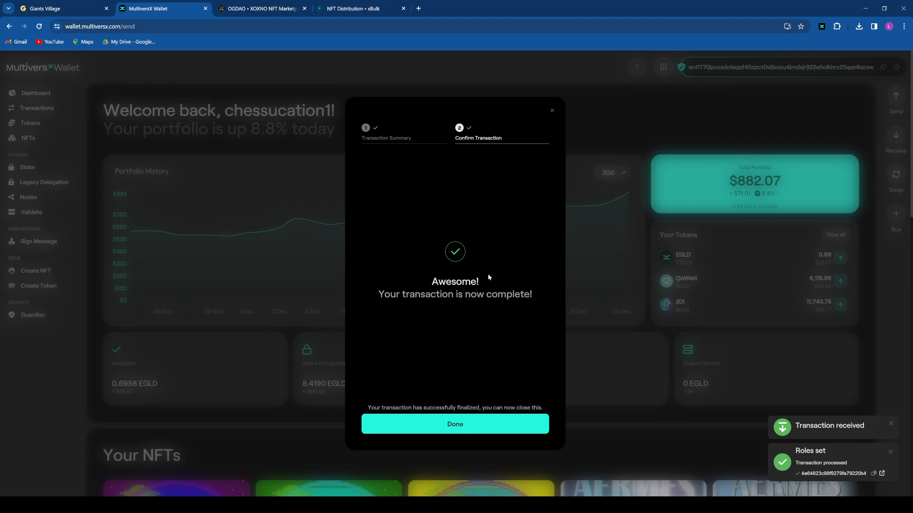
click(427, 421)
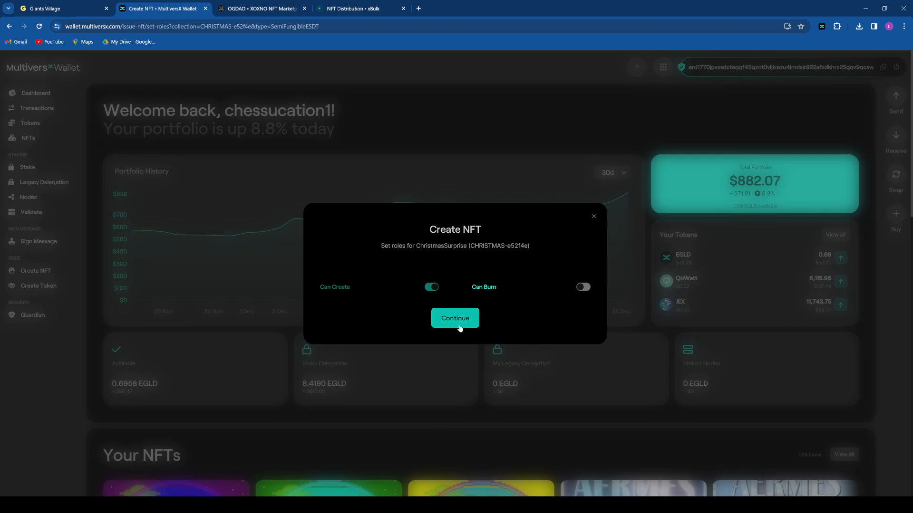
Step: Submit another role transaction for ChristmasSurprise with only Can Create enabled, confirm it on xPortal and close the role settings
click(461, 324)
click(452, 405)
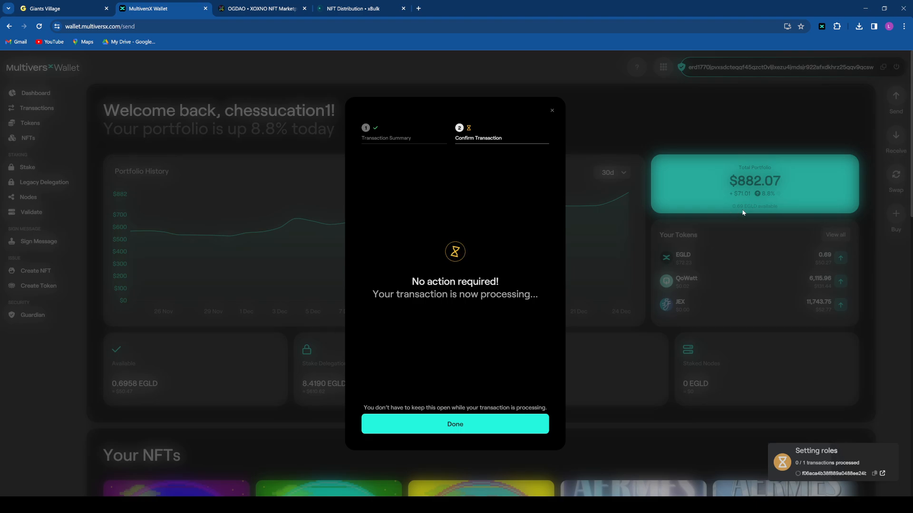
click(451, 422)
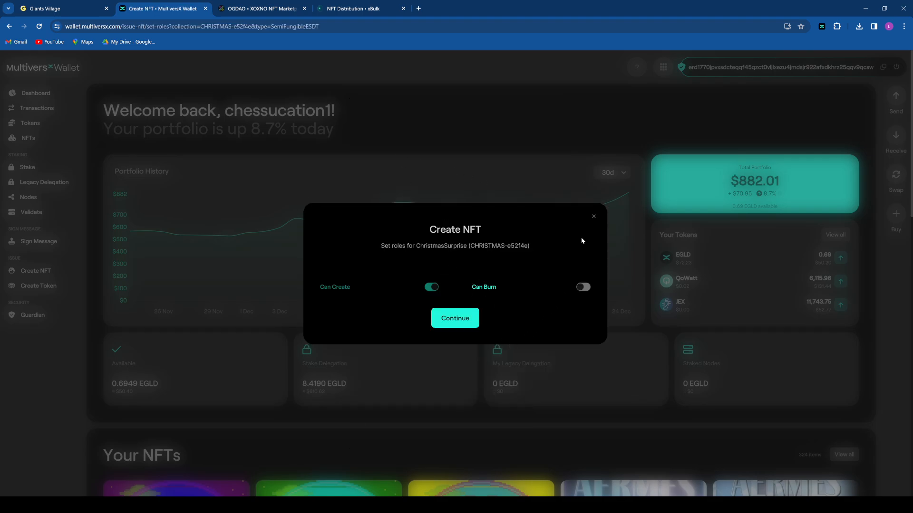
click(593, 217)
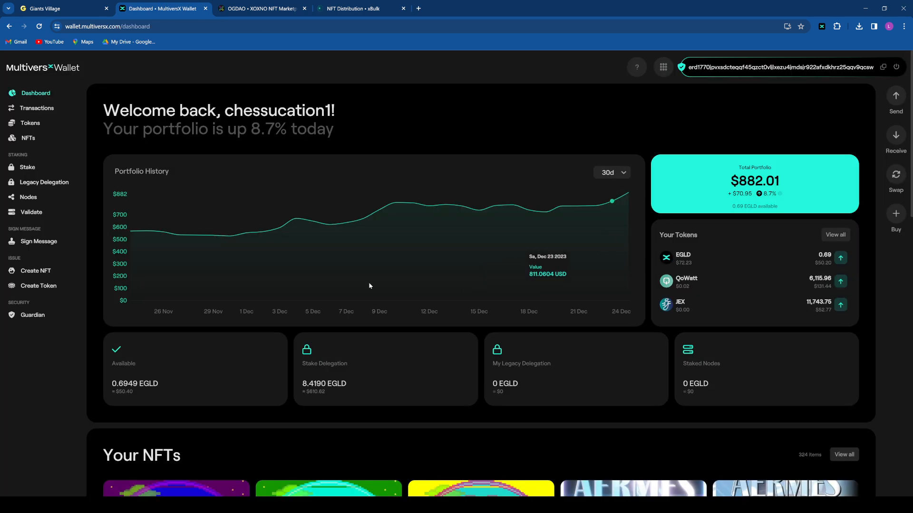
click(35, 270)
click(499, 274)
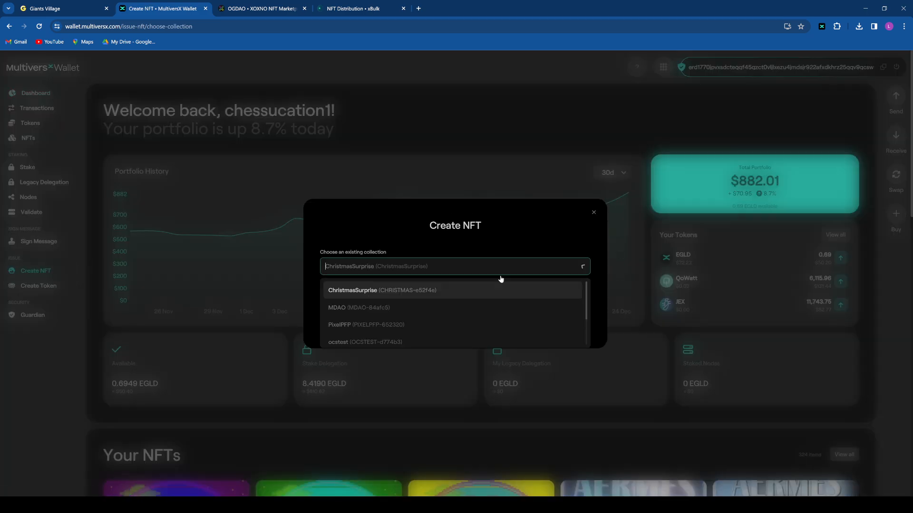
click(430, 291)
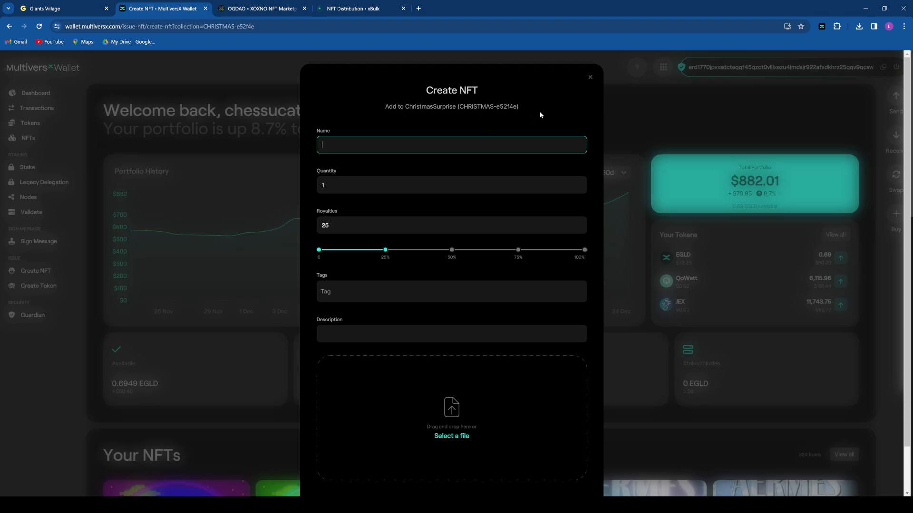
click(588, 78)
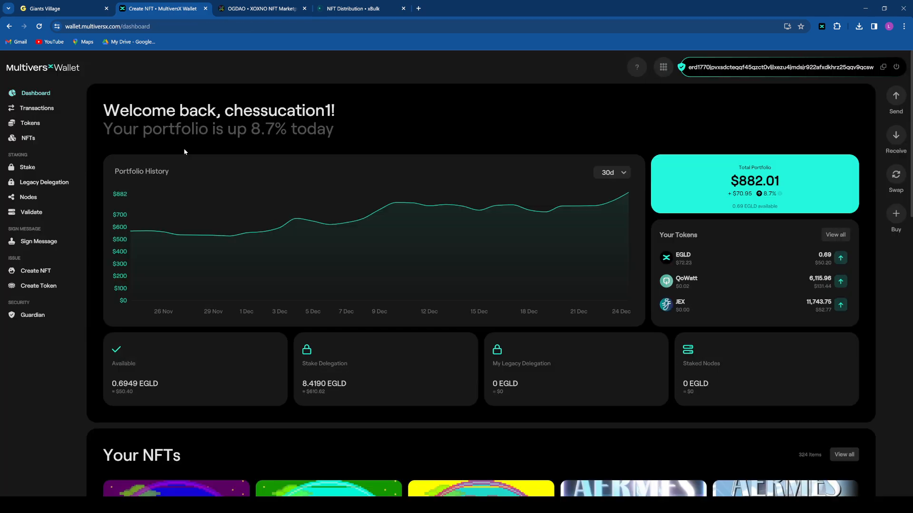
Step: Start creating an NFT in the existing ChristmasSurprise collection
click(49, 271)
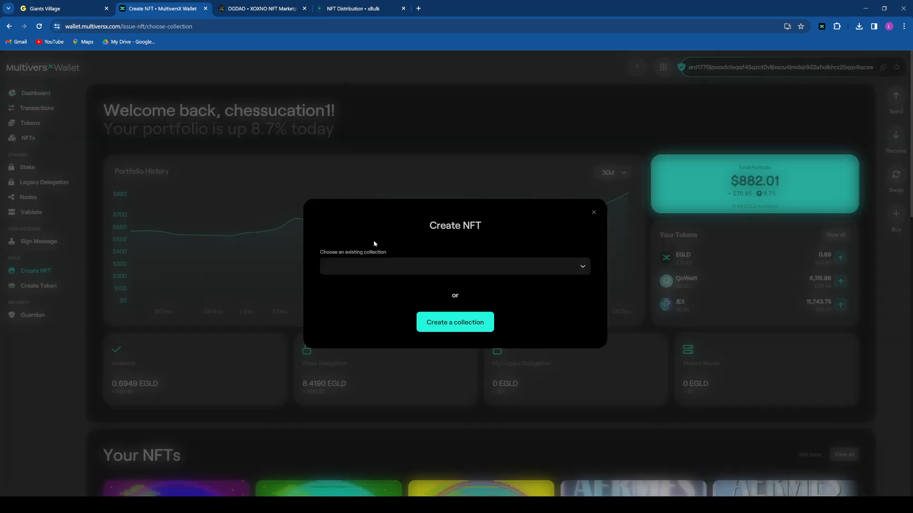
click(413, 266)
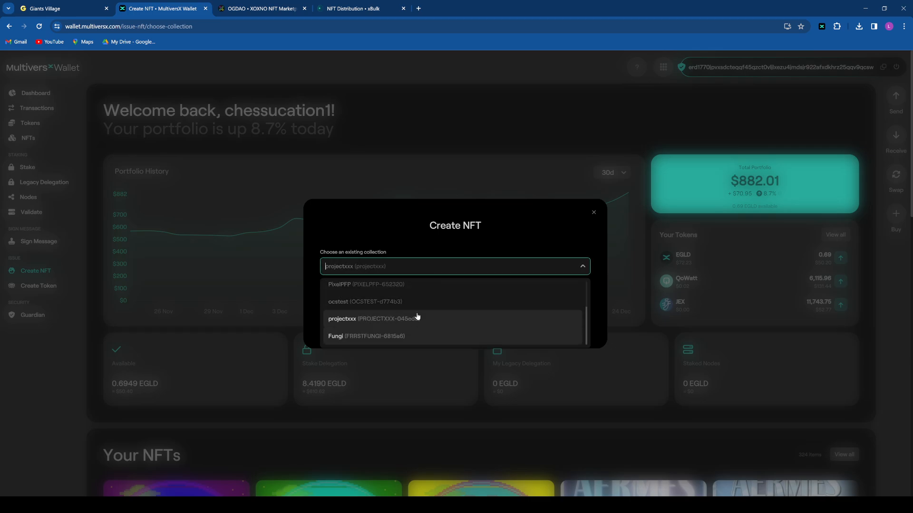
scroll(404, 309, up, 2)
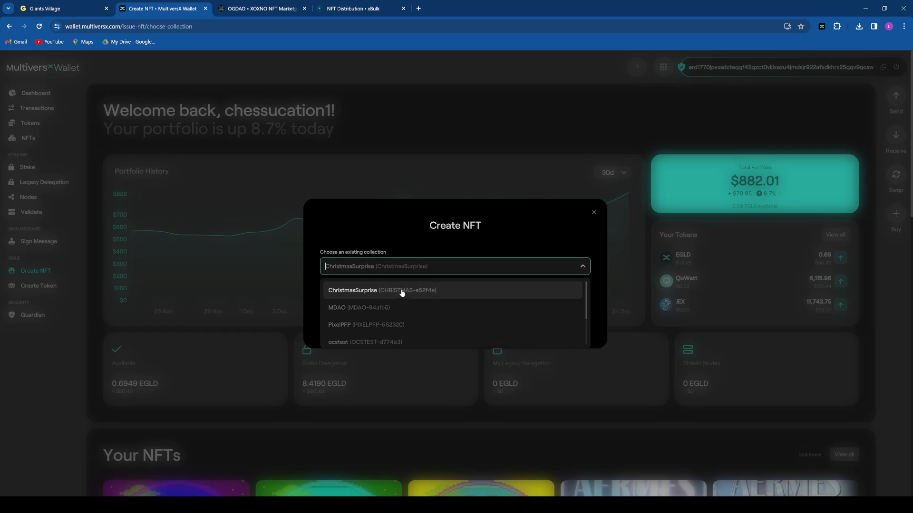
click(402, 291)
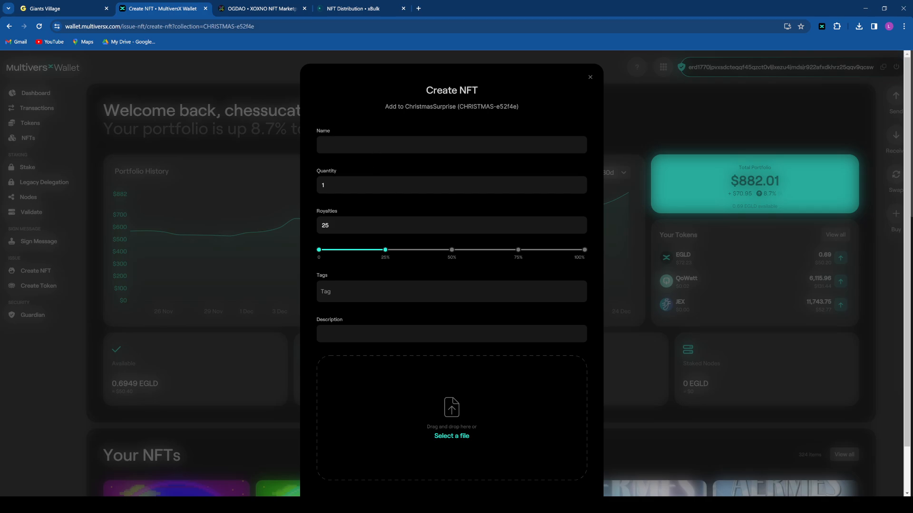
Step: Name the NFT Merry Little Christmas, with a quantity of 69 and royalties of 6.9%
click(409, 145)
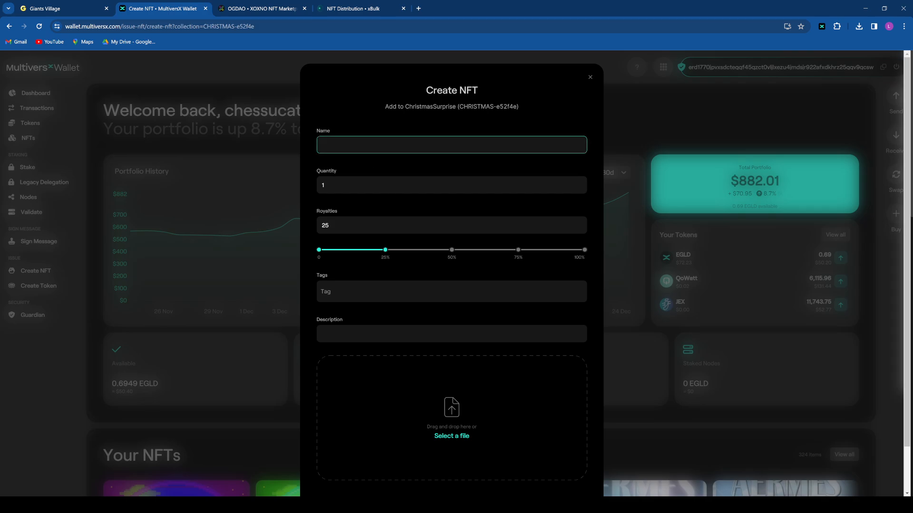
text(Merry Little Christmas)
key(Tab)
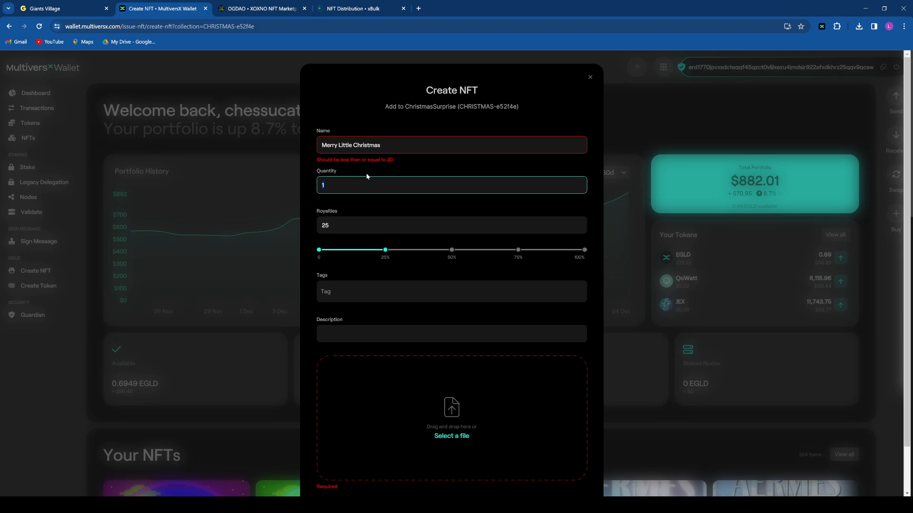
text(69)
key(Tab)
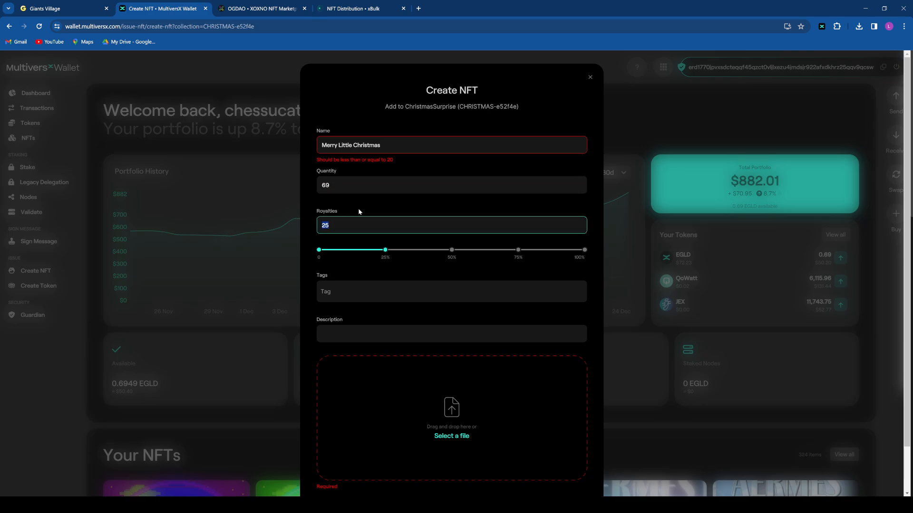
text(6.9)
Step: Shorten the NFT name to Merry Little xMas
click(381, 145)
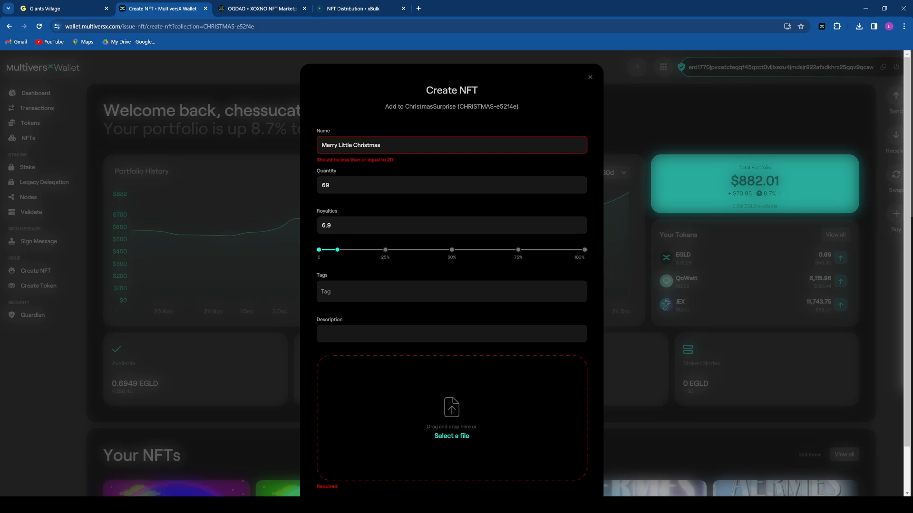
double_click(369, 145)
text(xMas)
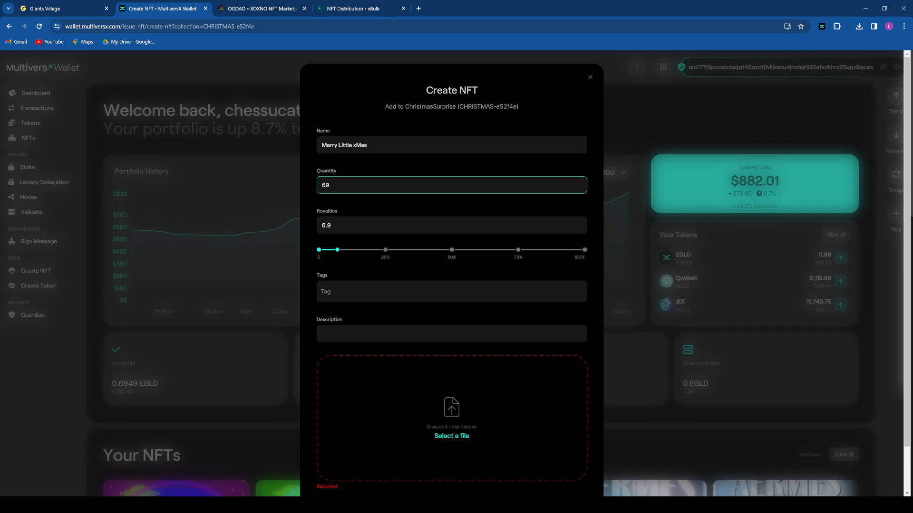
Step: Add the tag Christmas to the NFT
click(365, 291)
text(C)
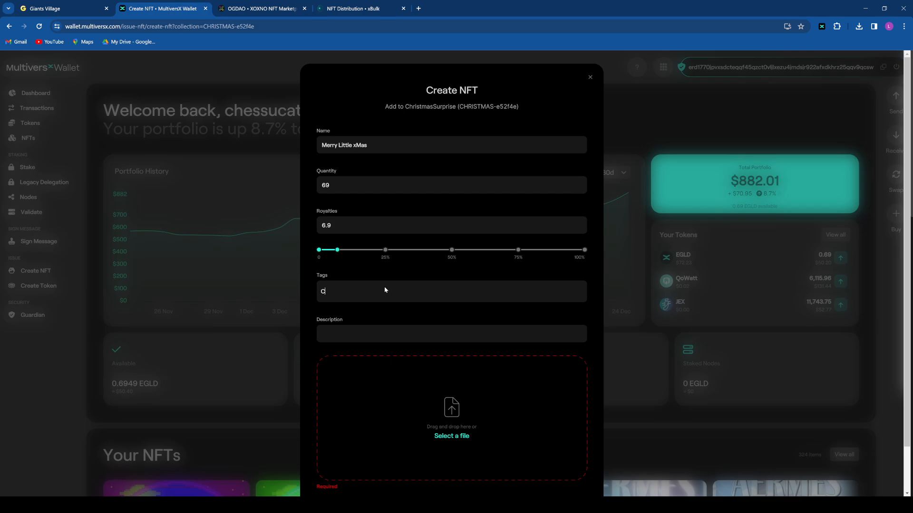
key(BackSpace)
text(Christmas)
key(Return)
key(Tab)
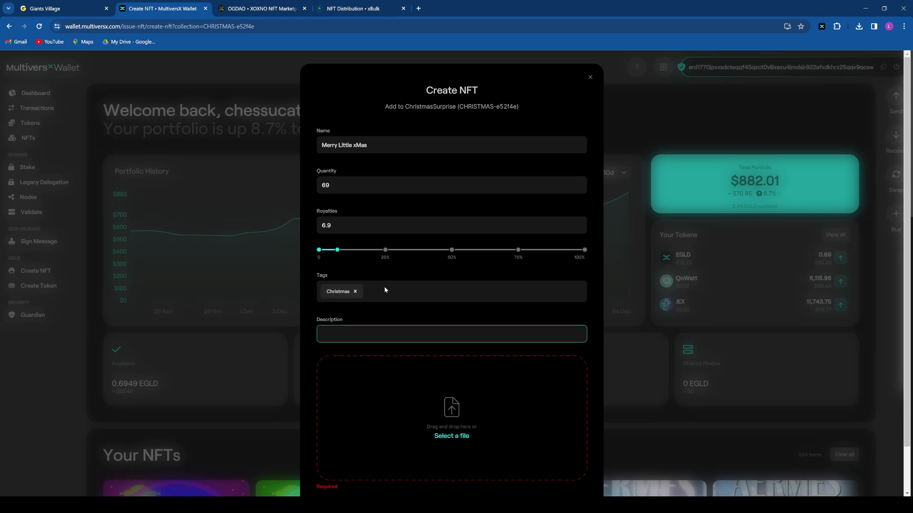
Step: Write the NFT description "Wishing you a merry little Christmas!"
text(A Merry Little Christmas to you)
key(BackSpace)
key(BackSpace)
text(Wishing you a)
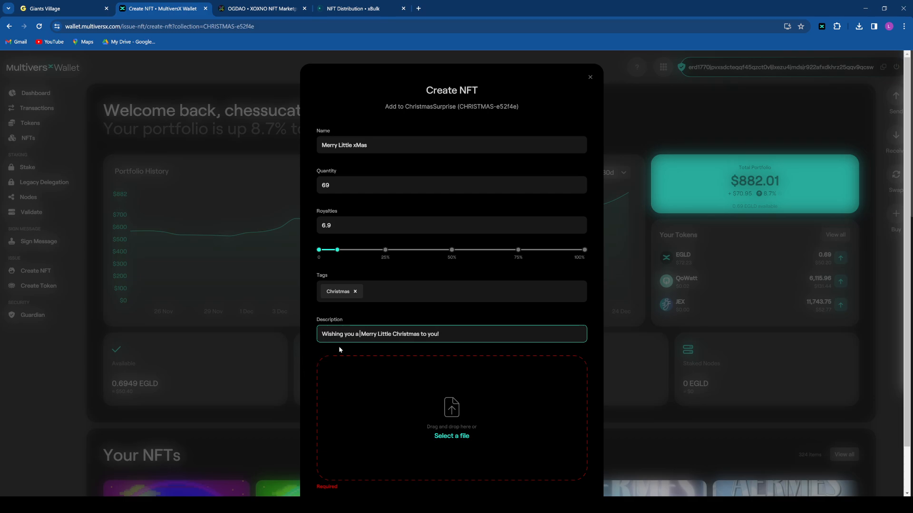
key(BackSpace)
key(End)
key(shift+Left)
key(shift+Left)
key(shift+Left)
key(shift+Left)
key(shift+Left)
key(shift+Left)
key(shift+Left)
key(shift+Left)
key(shift+Left)
key(BackSpace)
key(Delete)
text(l)
key(Left)
key(Left)
key(Left)
key(BackSpace)
text(m)
click(516, 317)
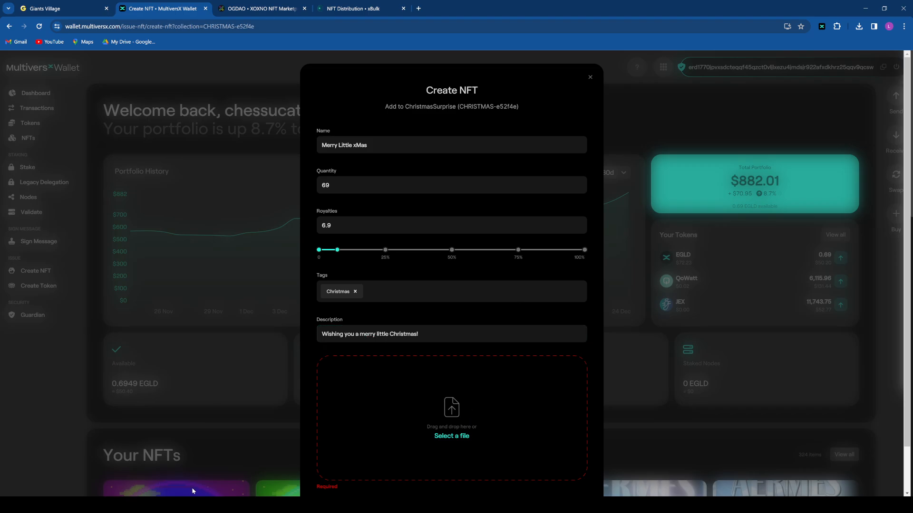
Step: Browse to the OGDAO folder in Web3 and load the "Have Yourself A Merry Little Christmas" file as the NFT media
click(228, 504)
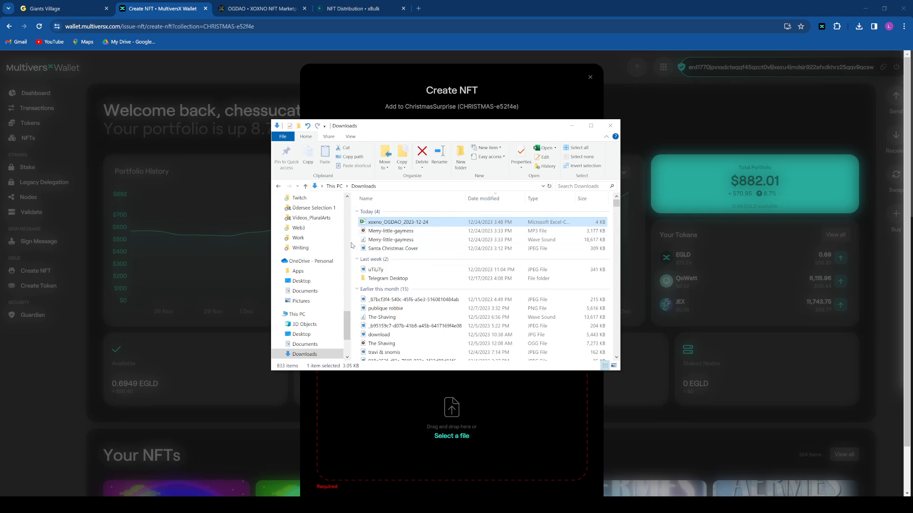
scroll(316, 233, up, 2)
scroll(317, 233, up, 10)
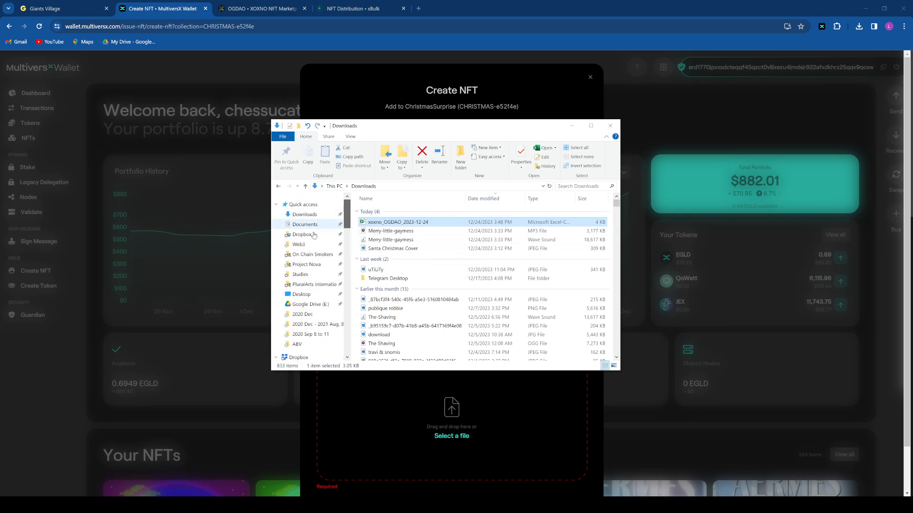
click(316, 244)
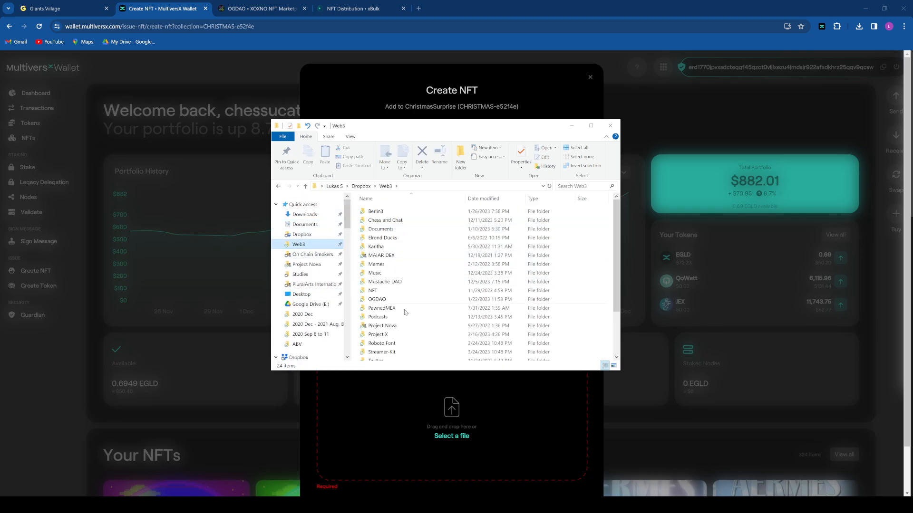
double_click(379, 299)
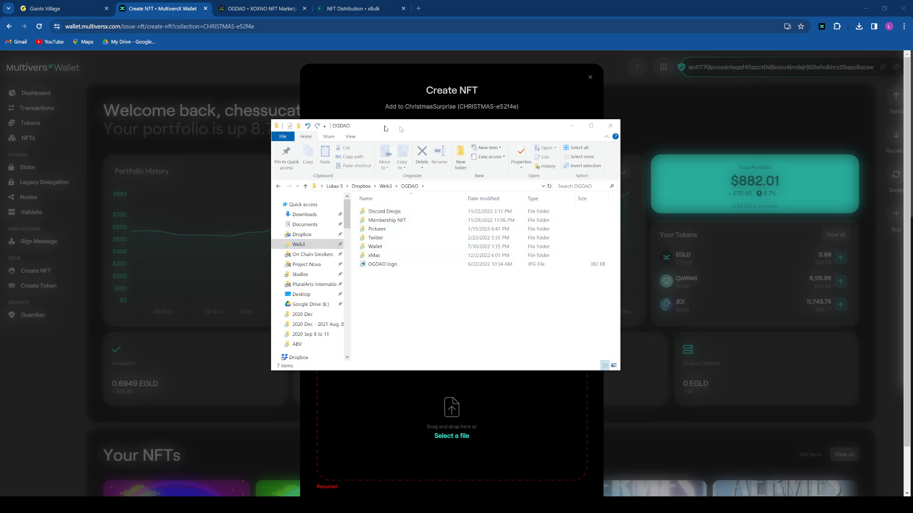
drag(385, 127, 0, 52)
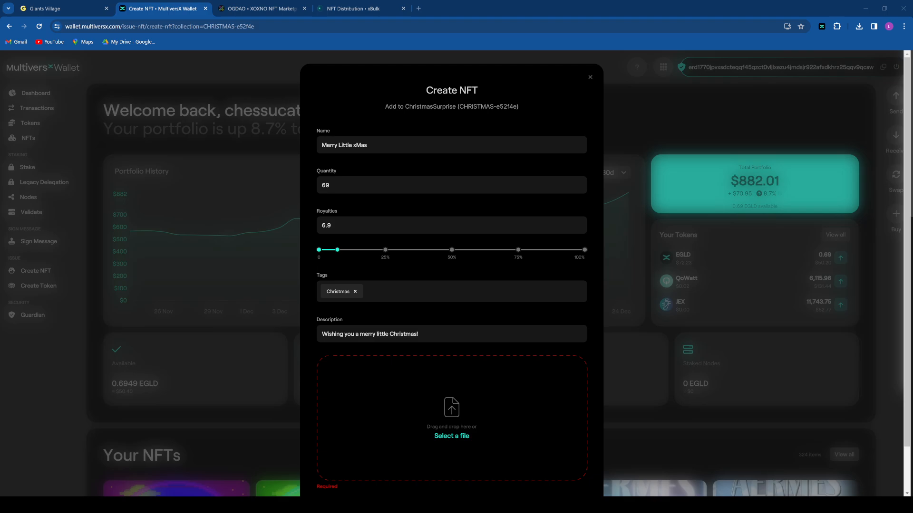
drag(694, 136, 157, 78)
drag(135, 179, 456, 431)
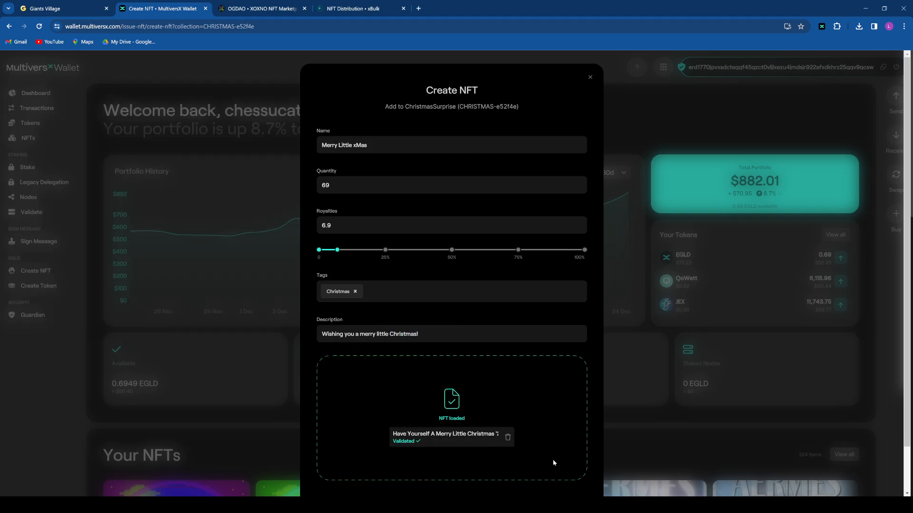
Step: Submit the completed NFT form and confirm the creation transaction on xPortal
scroll(632, 423, down, 1)
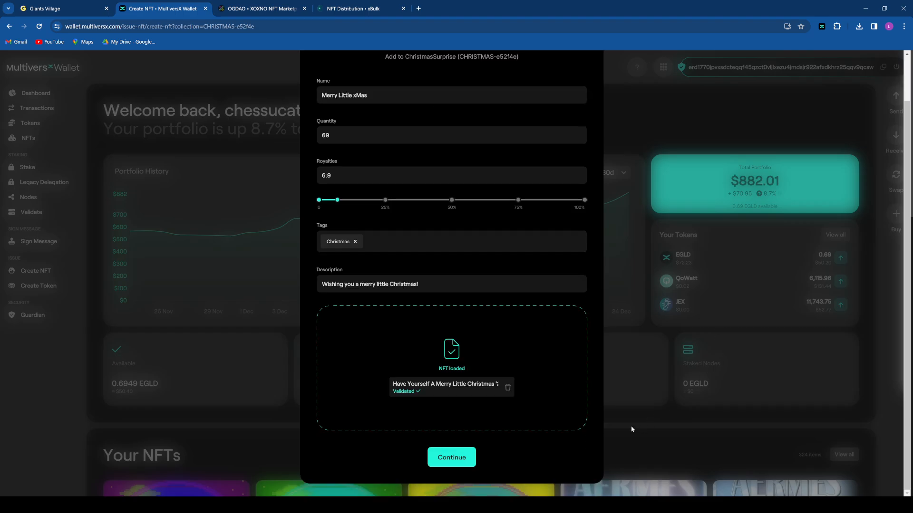
scroll(491, 448, down, 5)
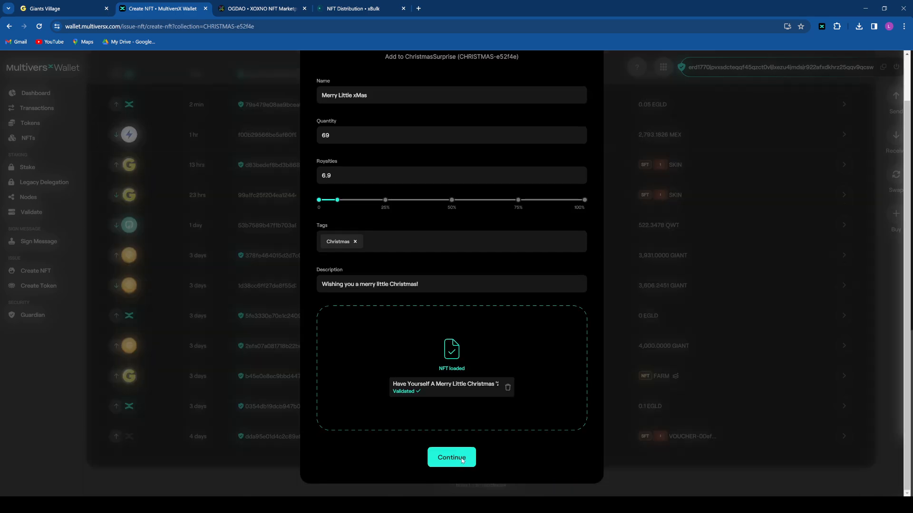
click(456, 463)
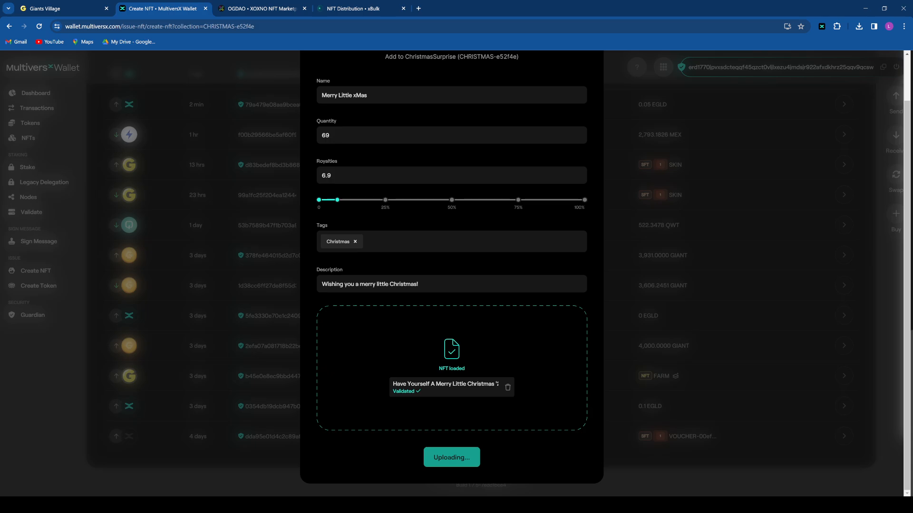
key(alt+Tab)
drag(120, 76, 0, 76)
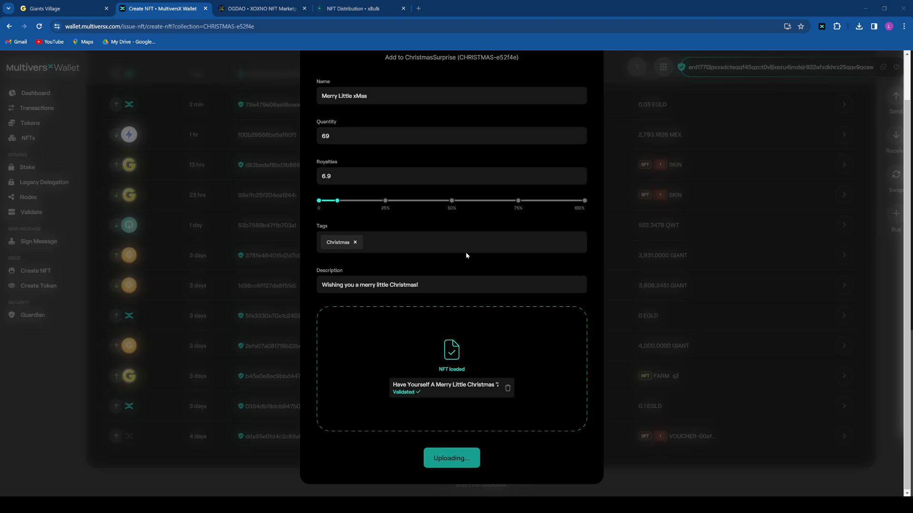
scroll(466, 255, up, 1)
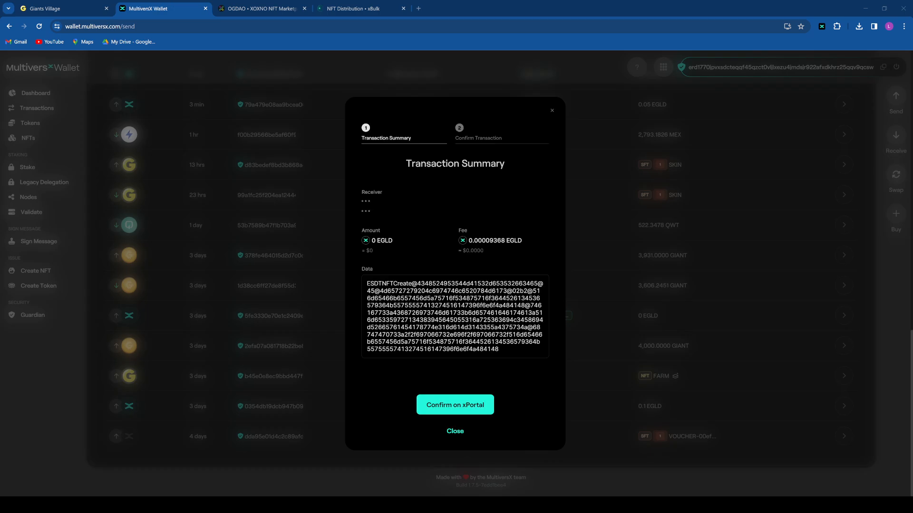
click(464, 408)
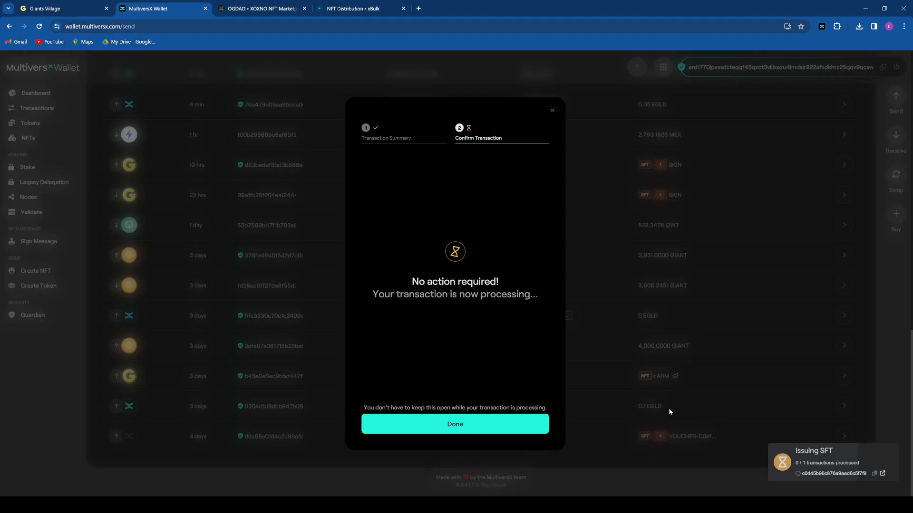
Step: Check the SFT creation transaction's details in the MultiversX Explorer and return to the wallet
click(885, 472)
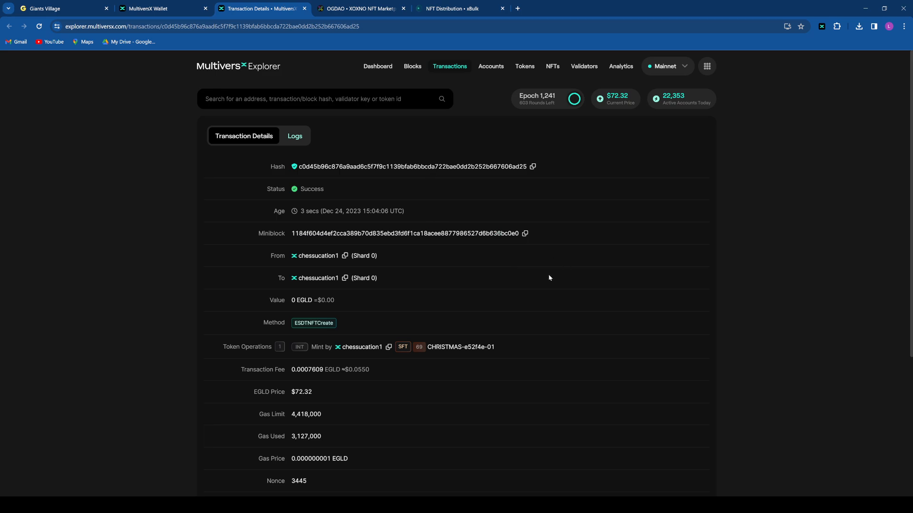
mouse_move(356, 369)
click(166, 9)
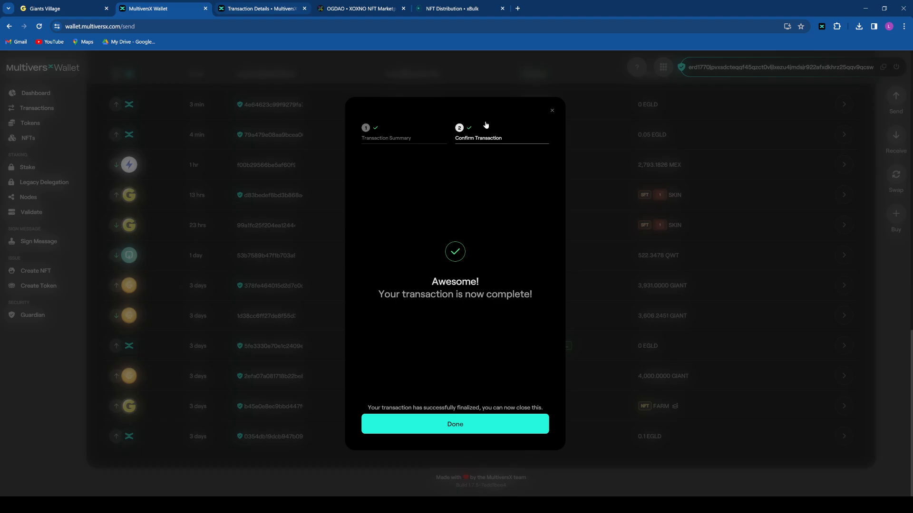
Step: Open the wallet's NFT list and search it for merry
click(38, 141)
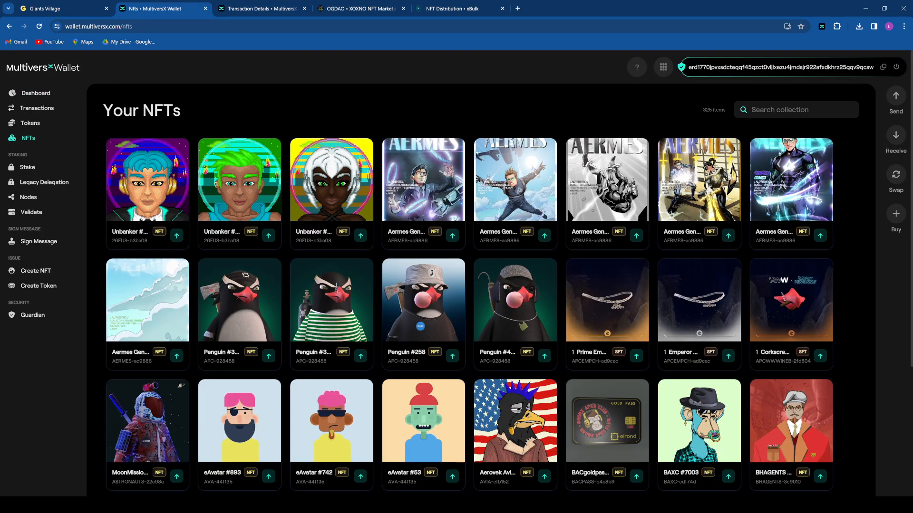
click(796, 110)
text(merr)
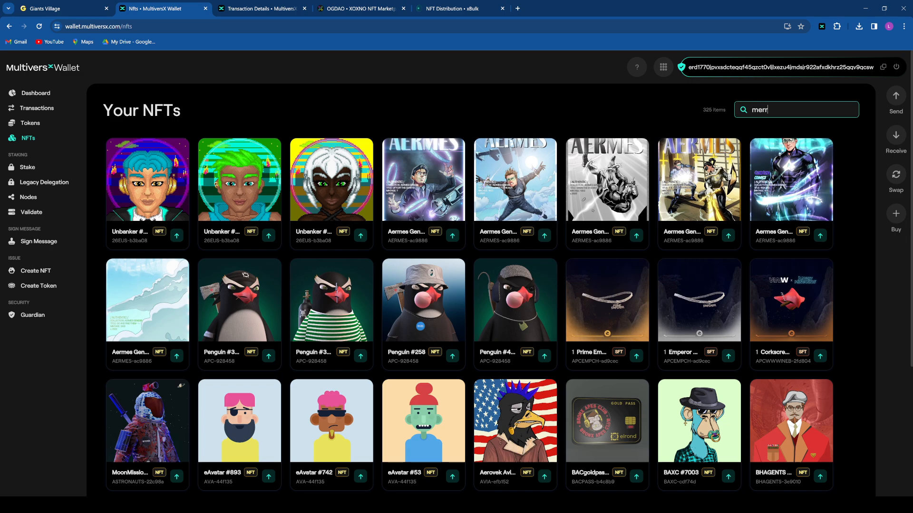
text(y)
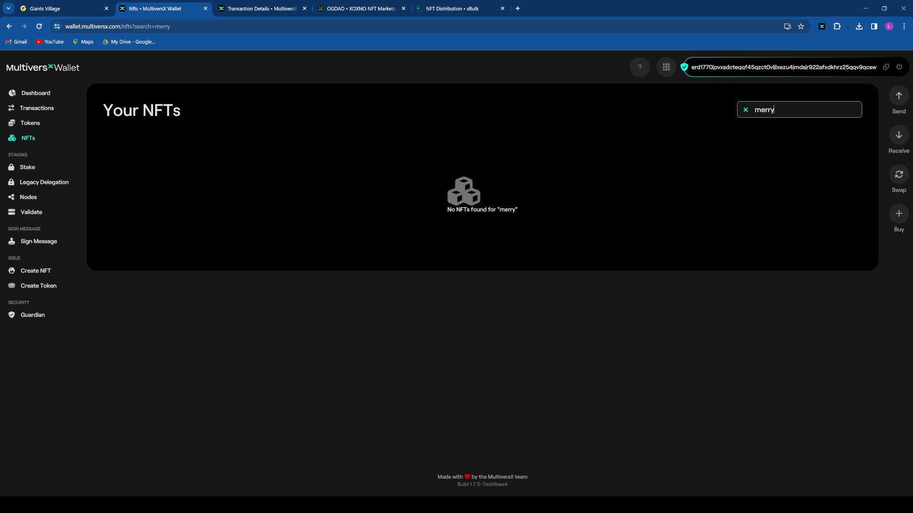
Step: Replace the NFT search term with xmas
key(ctrl+a)
key(BackSpace)
key(BackSpace)
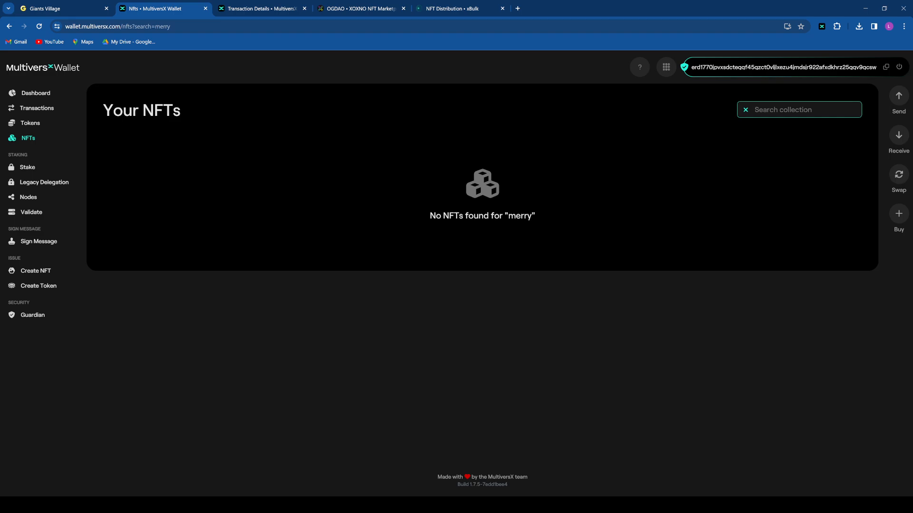
text(chri)
key(BackSpace)
key(BackSpace)
key(BackSpace)
key(BackSpace)
text(chr)
key(BackSpace)
text(xmas)
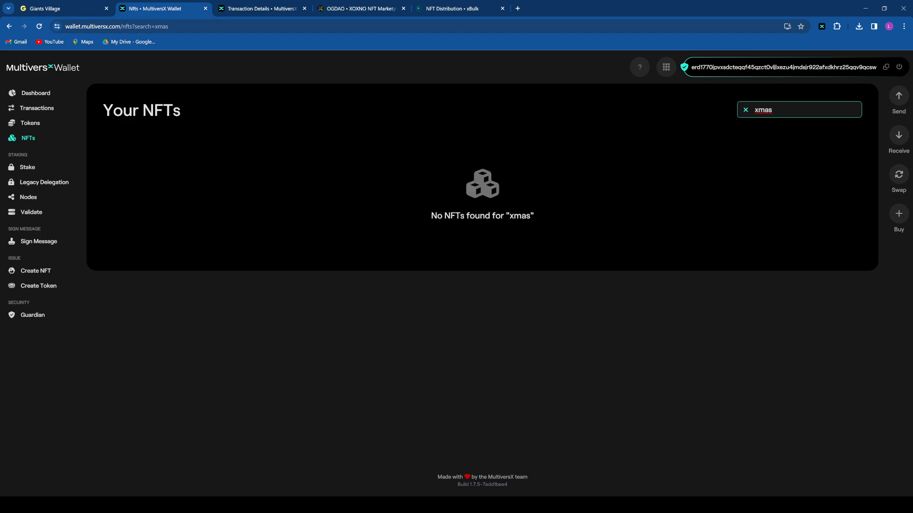
Step: Search the NFTs for christmas and open the Merry Little xMas SFT's details
key(ctrl+a)
key(BackSpace)
text(christmas)
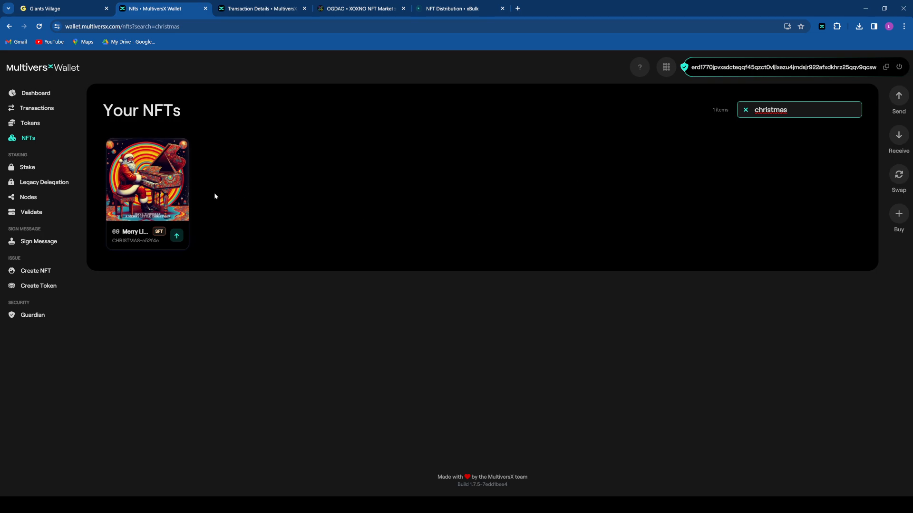
click(143, 241)
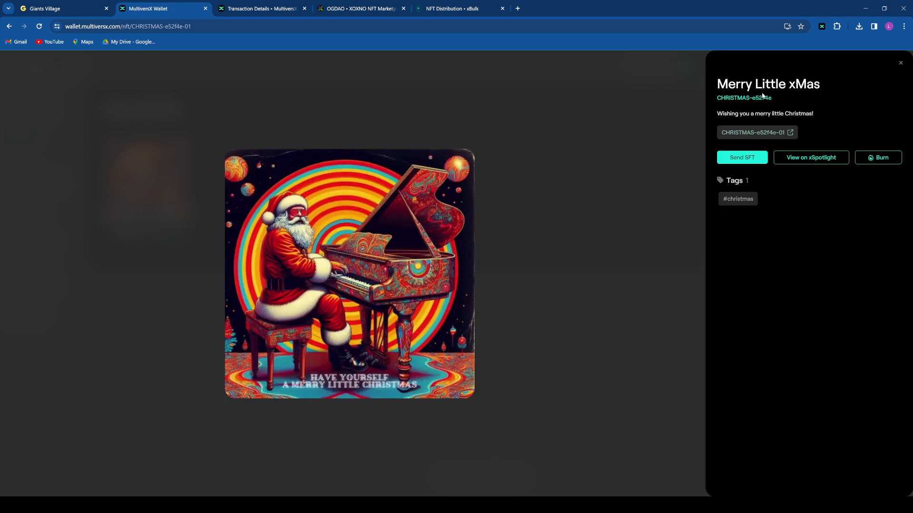
Step: Copy the collection identifier CHRISTMAS-e52f4e into cell B2, under the NFT heading of the xoxno_OGDAO_2023-12-24 sheet in Excel
triple_click(781, 98)
key(ctrl+c)
key(alt+Tab)
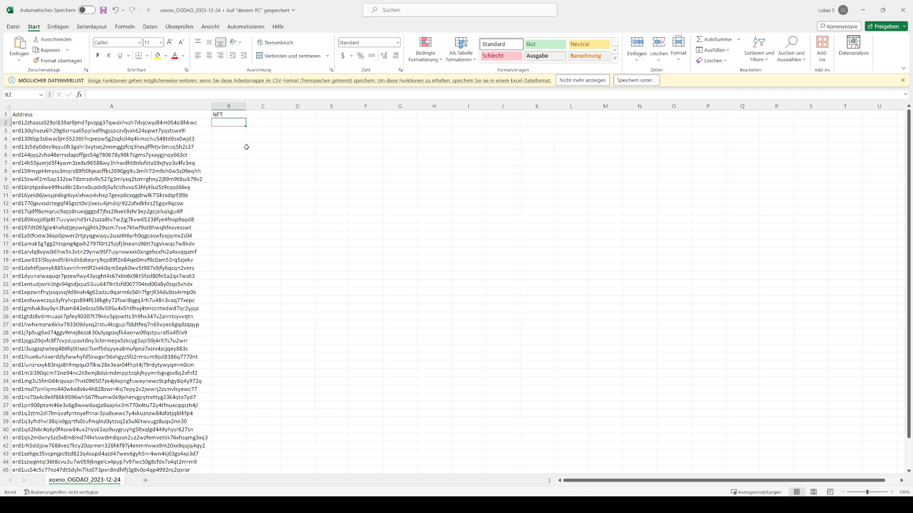
double_click(226, 122)
key(ctrl+v)
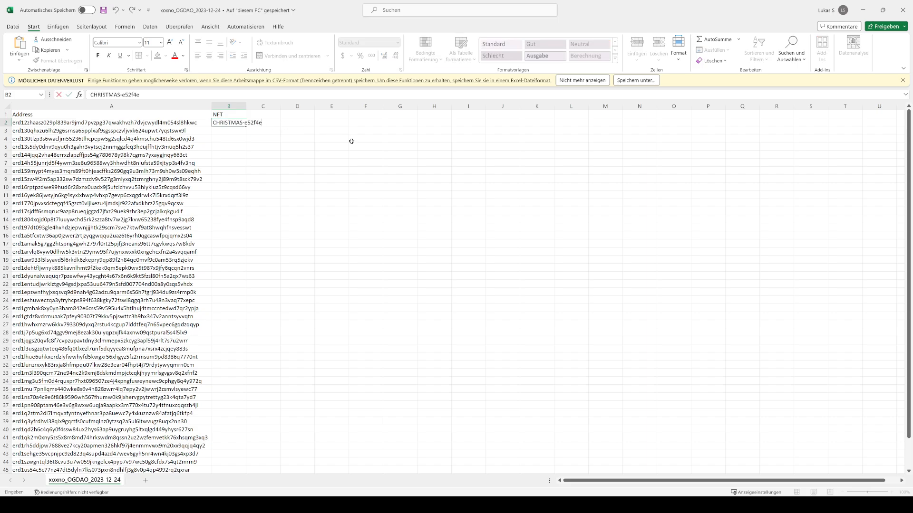
click(298, 141)
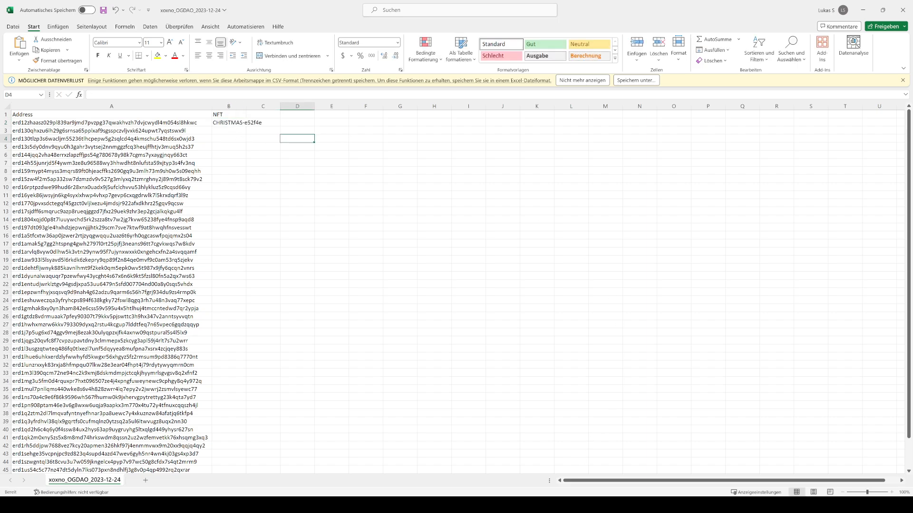
Step: Switch back to the browser, open the XOXNO marketplace home page and search for ogdao
key(alt+Tab)
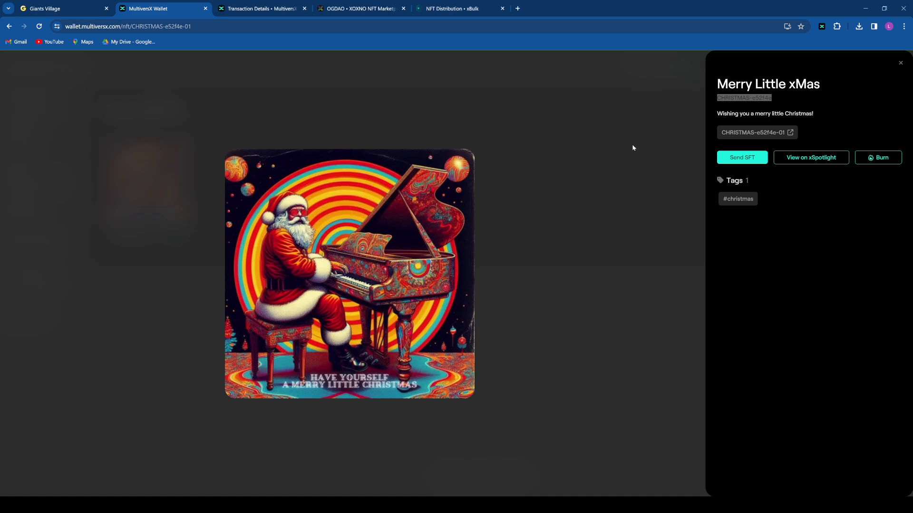
click(375, 97)
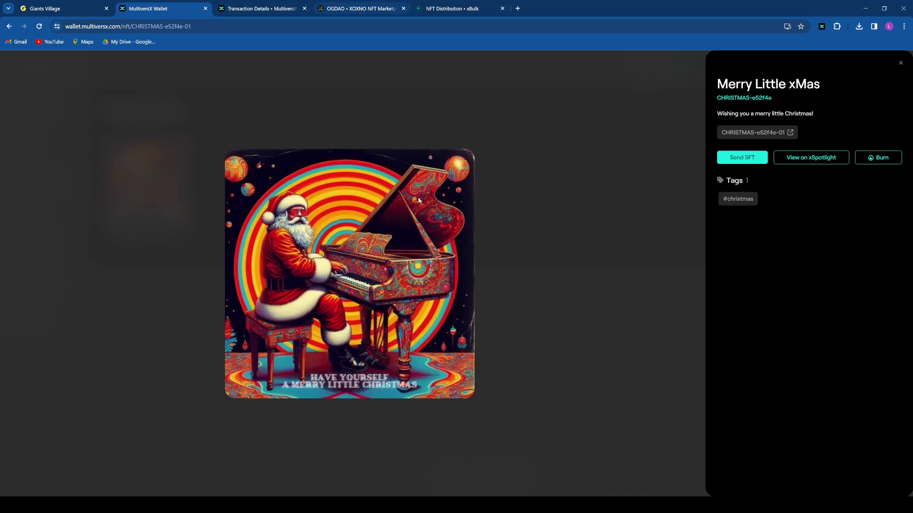
click(358, 9)
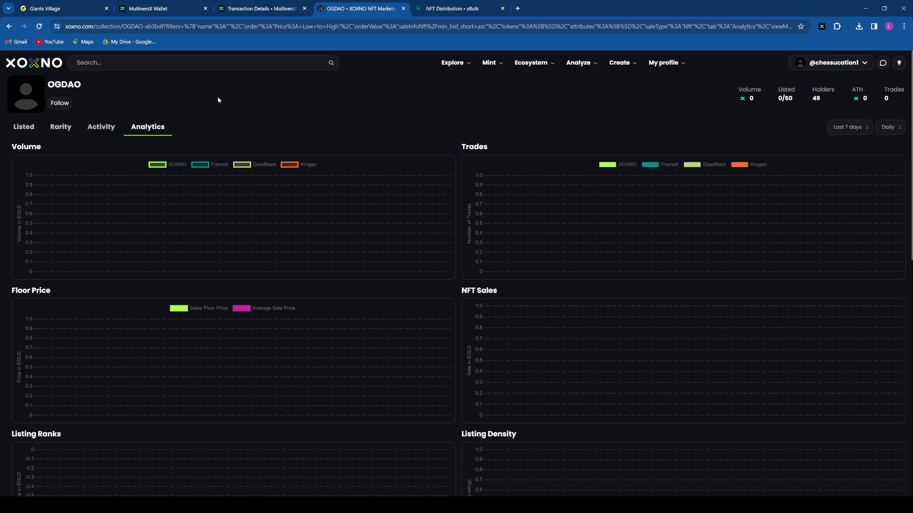
scroll(281, 91, down, 15)
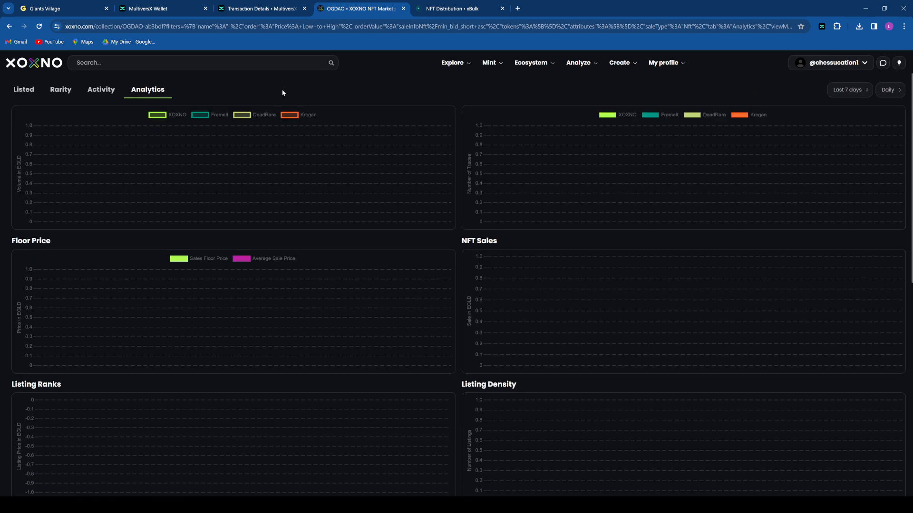
scroll(342, 211, up, 15)
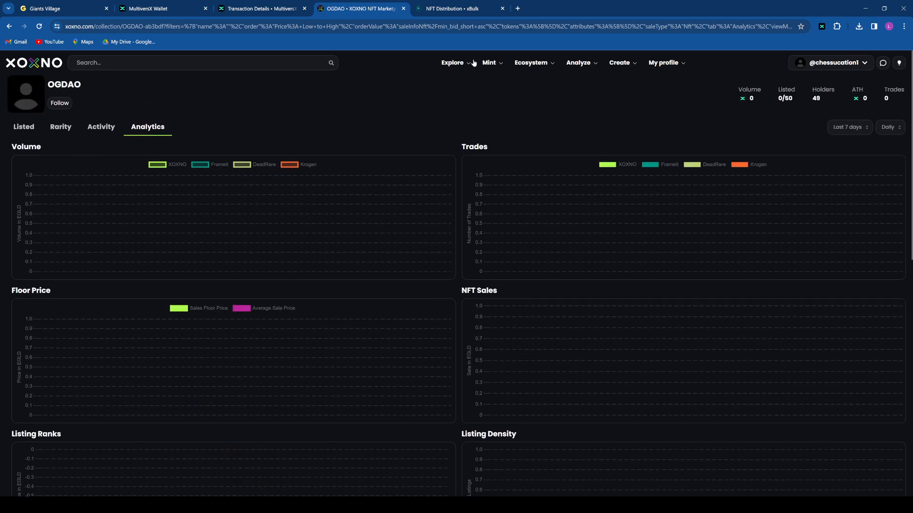
click(24, 63)
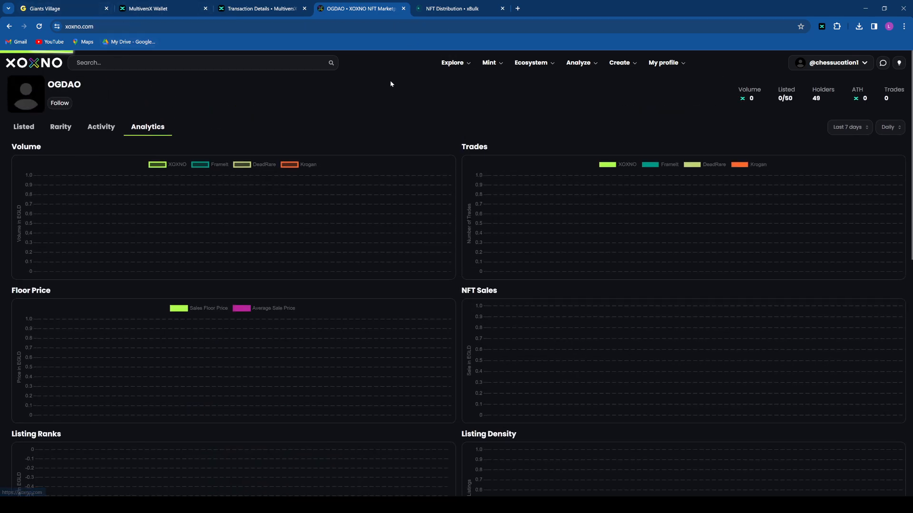
text(ogdao)
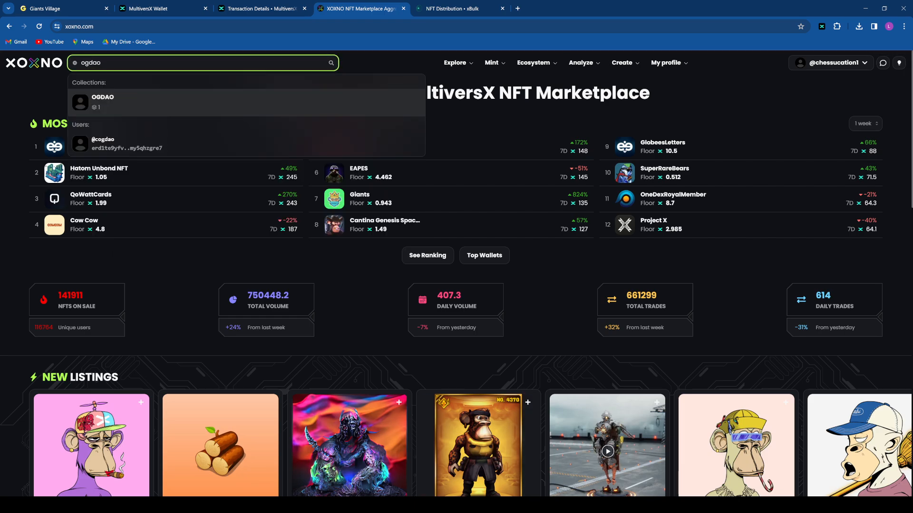
Step: Open the OGDAO collection's analytics and find the holder table with its export option
click(152, 106)
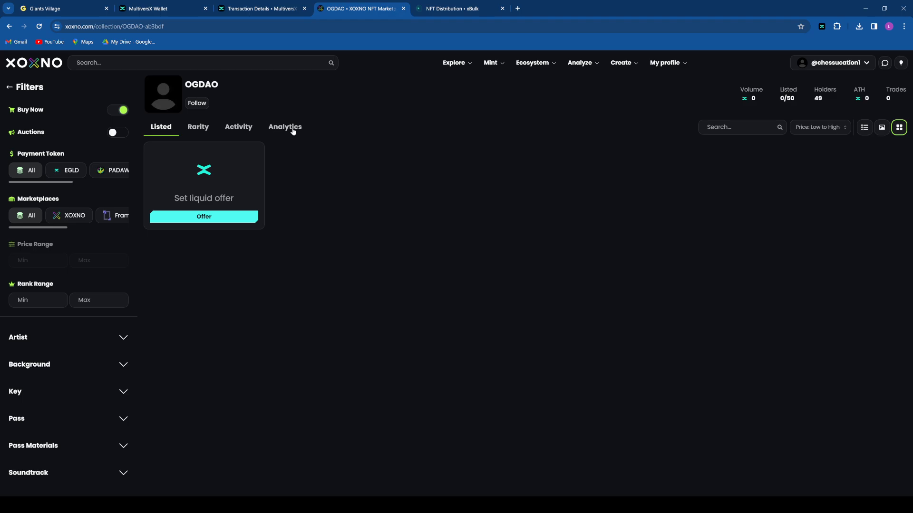
click(290, 127)
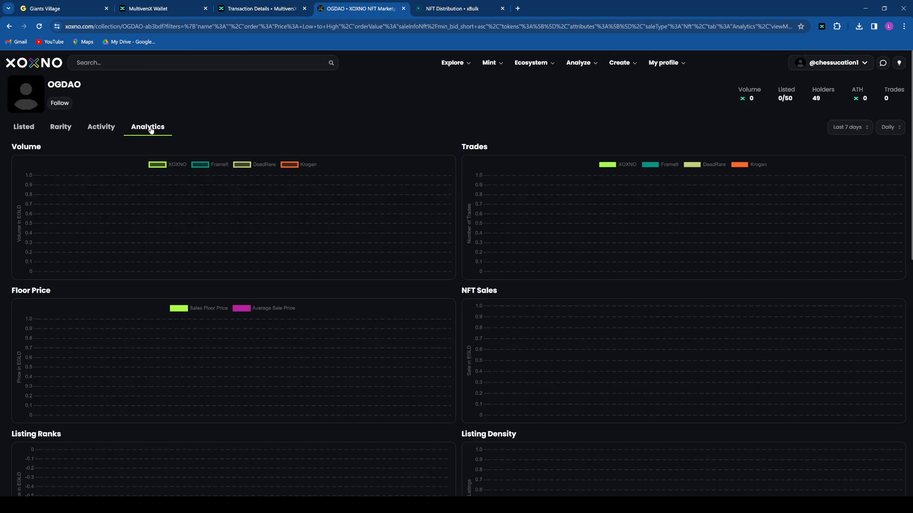
scroll(442, 146, down, 10)
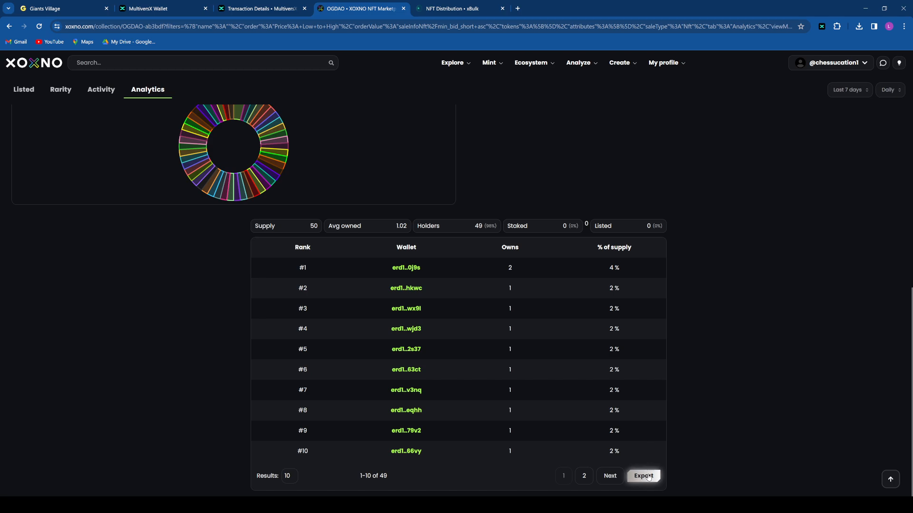
Step: Switch to Excel, fill the identifier CHRISTMAS-e52f4e from B2 down to B49, and save the CSV file
mouse_move(585, 505)
click(586, 470)
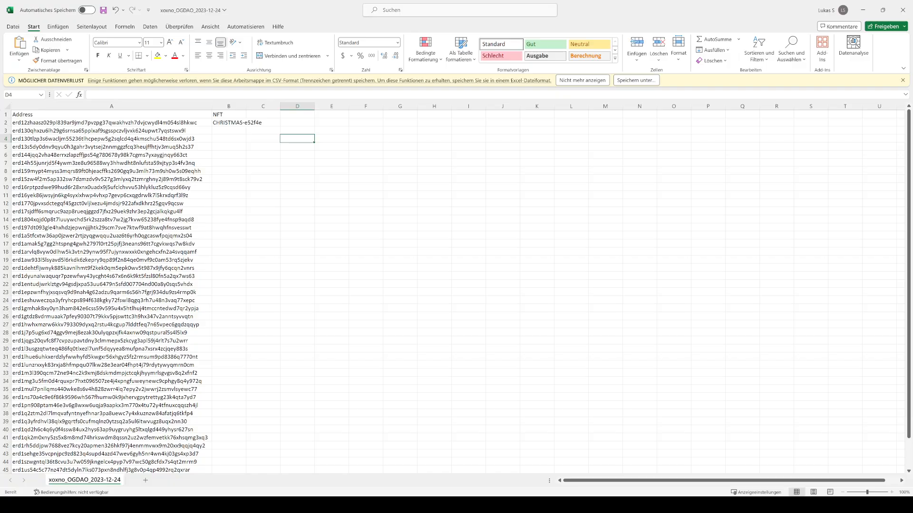
click(222, 122)
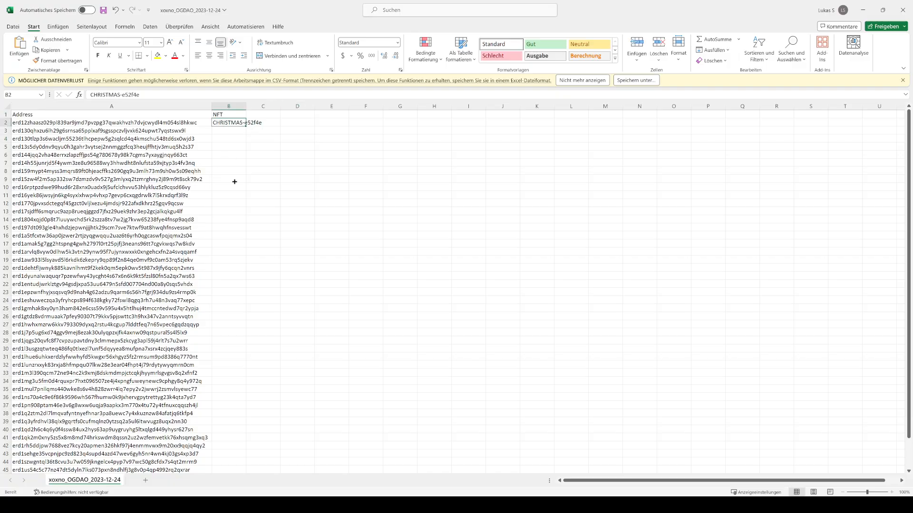
drag(246, 126, 239, 426)
scroll(307, 286, down, 6)
drag(246, 280, 241, 367)
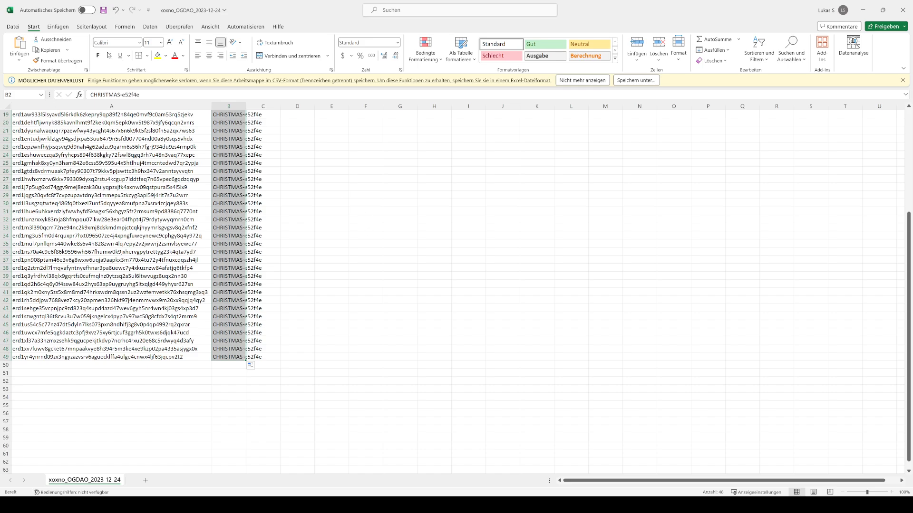
click(103, 10)
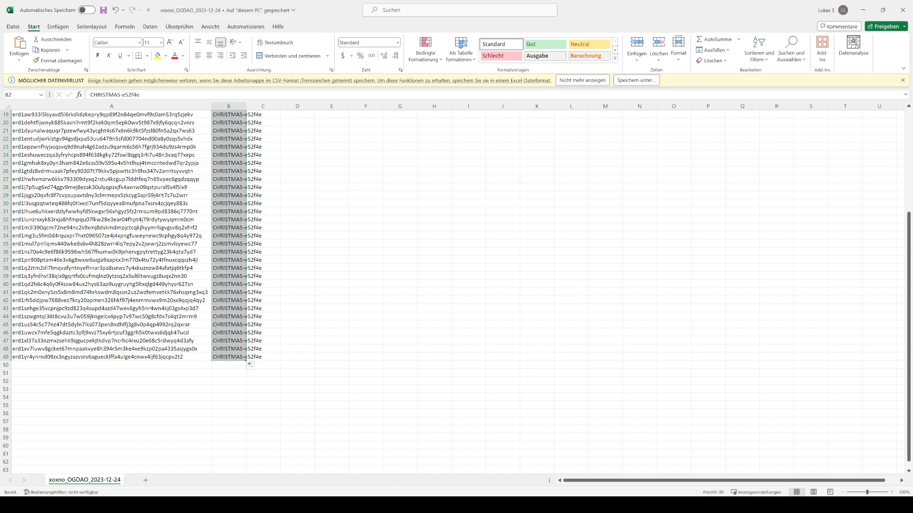
Step: Switch to xBulk in the browser, log in with the xPortal App, and open the NFTs Distribution tool
key(alt+Tab)
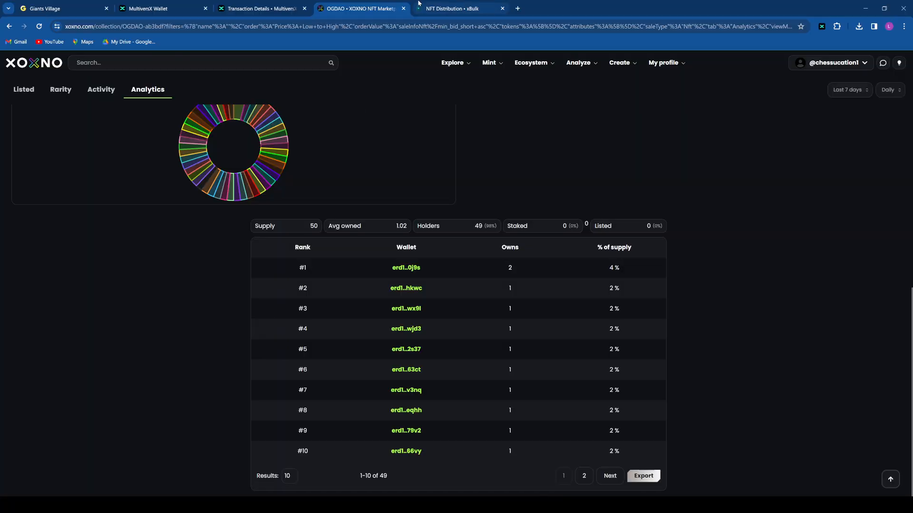
click(470, 3)
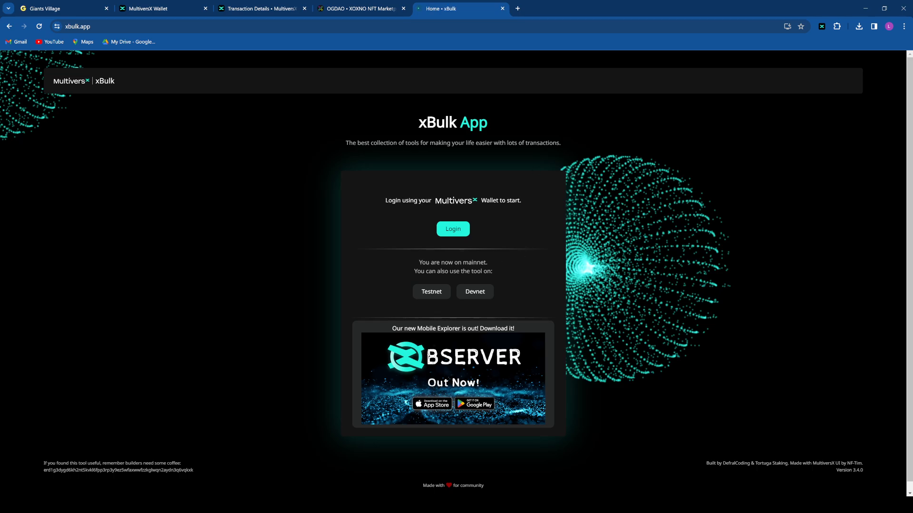
click(466, 228)
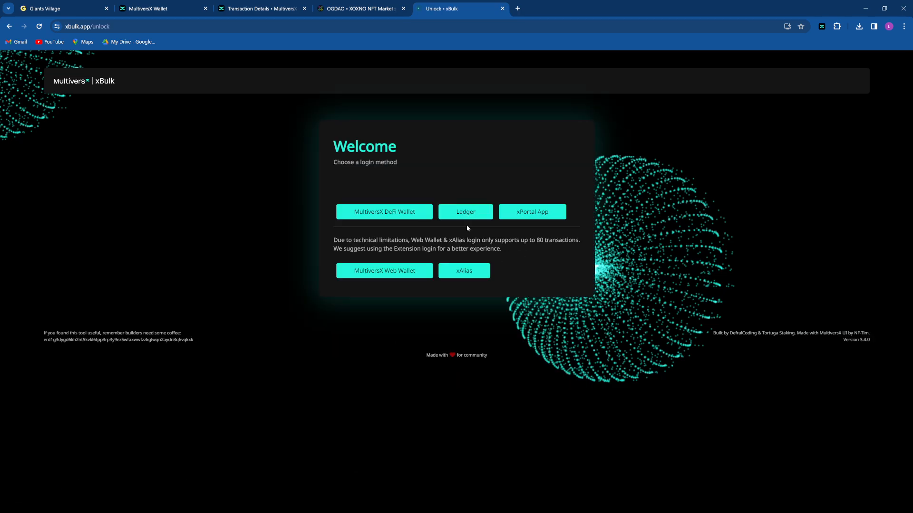
click(517, 214)
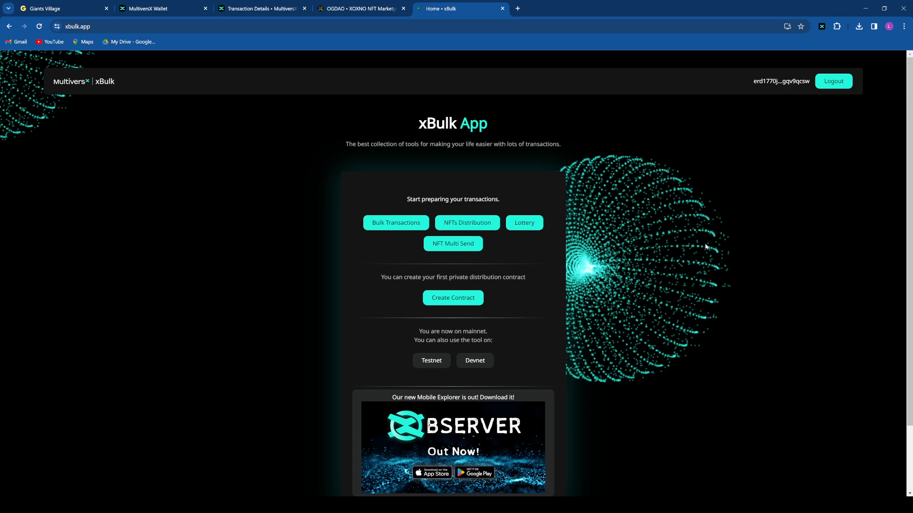
click(471, 227)
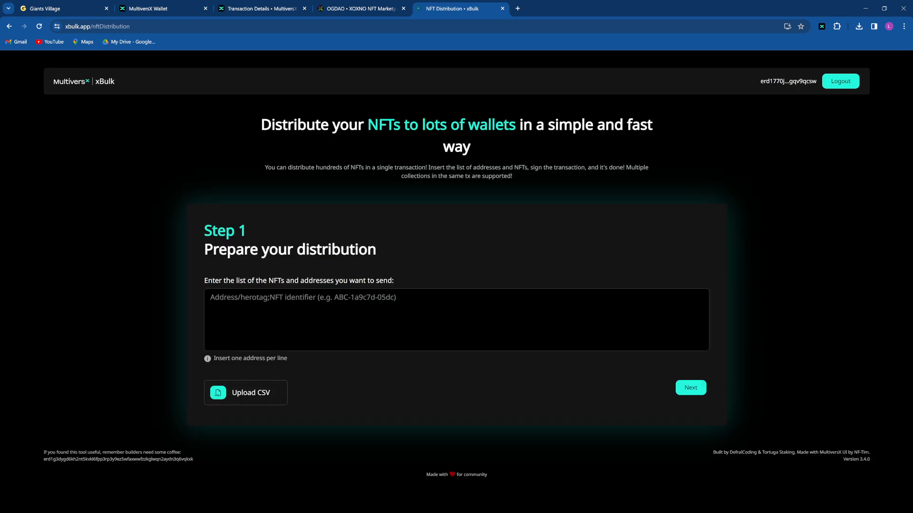
Step: Upload the xoxno_OGDAO_2023-12-24 CSV from Downloads and delete its Address,NFT header line from the distribution list
click(259, 398)
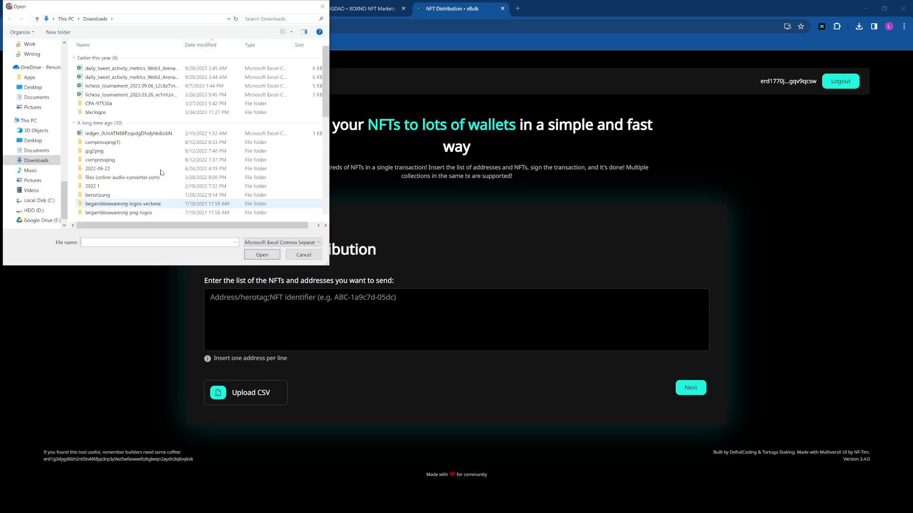
click(115, 68)
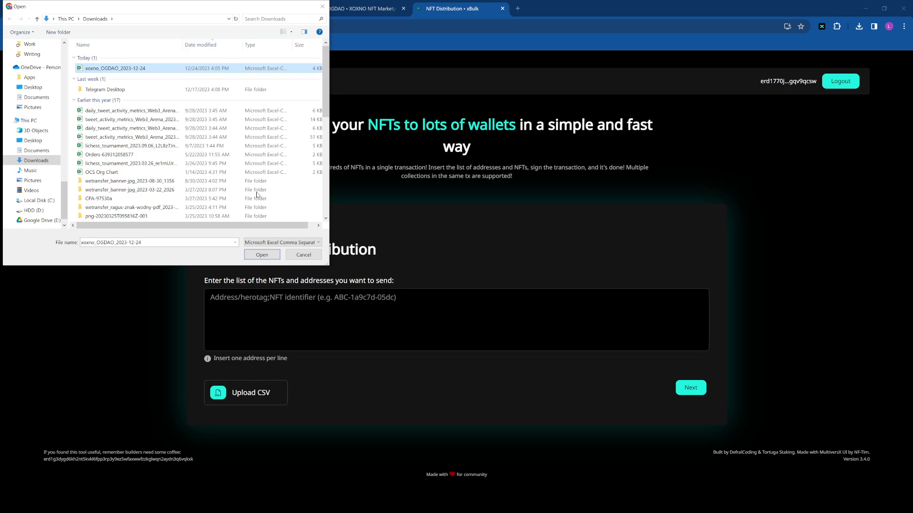
click(259, 259)
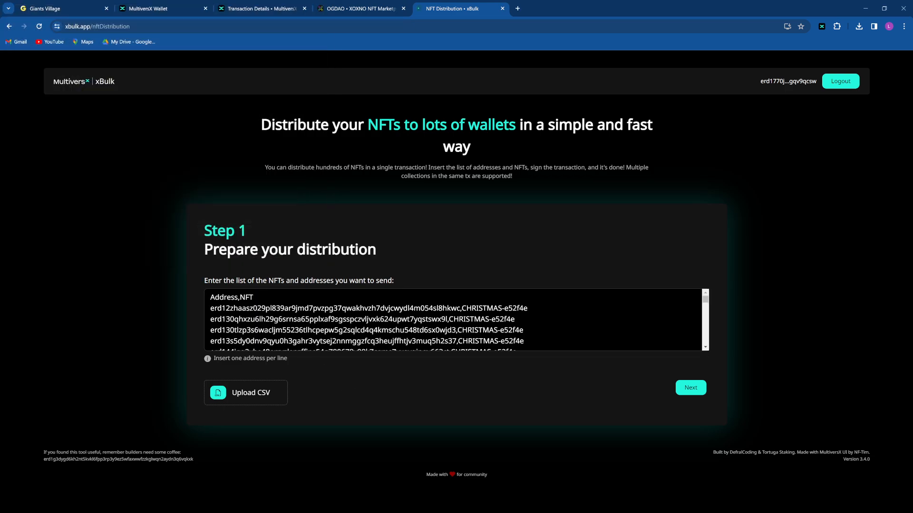
triple_click(260, 297)
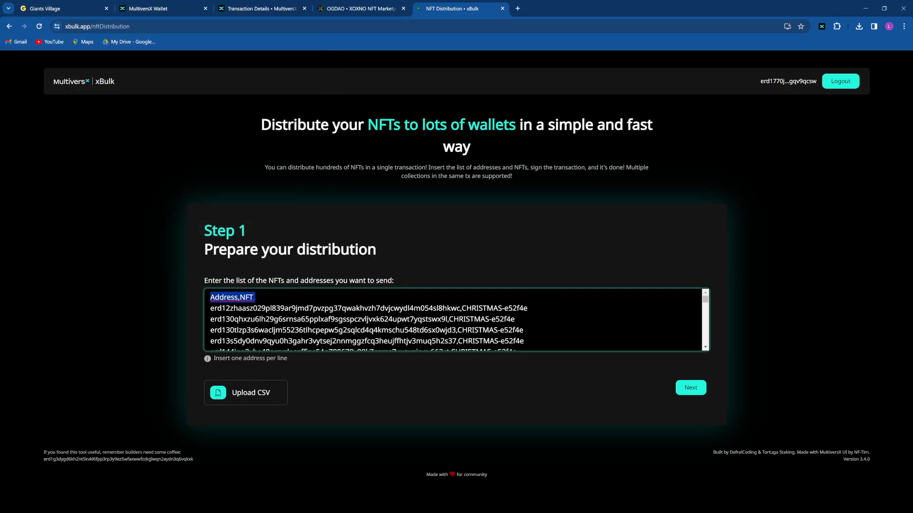
key(BackSpace)
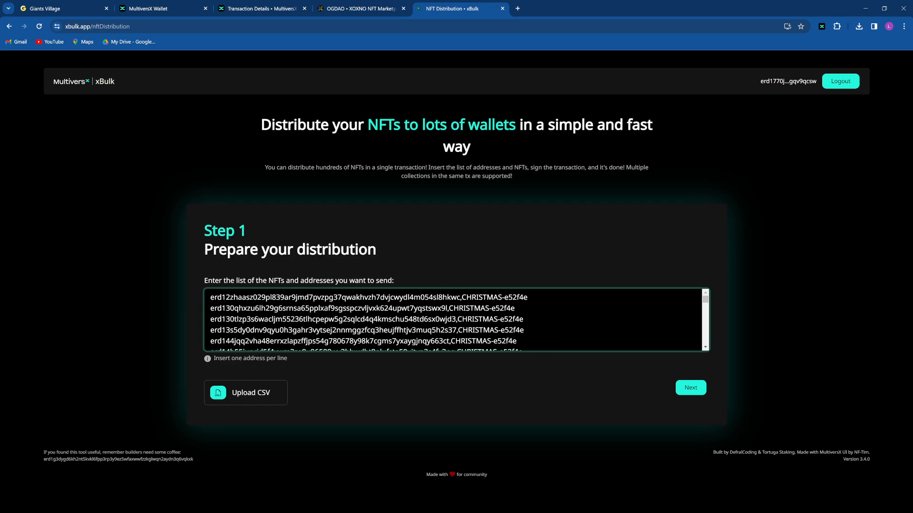
Step: Check the distribution list from its first to its last line and try to proceed past Step 1
scroll(455, 319, down, 5)
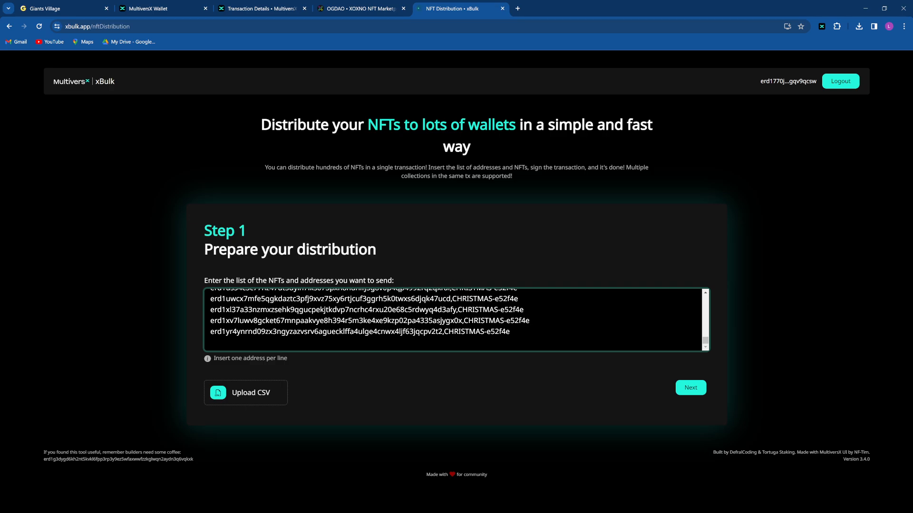
scroll(455, 319, up, 3)
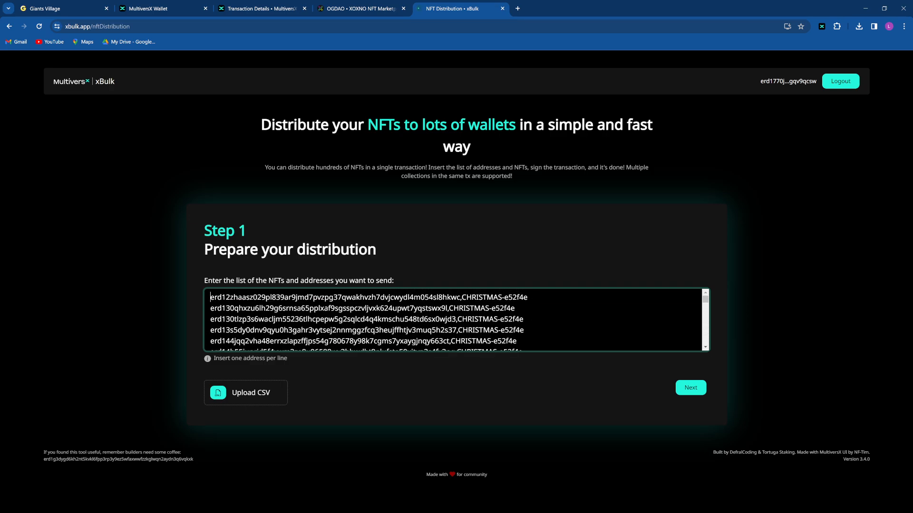
scroll(455, 320, down, 10)
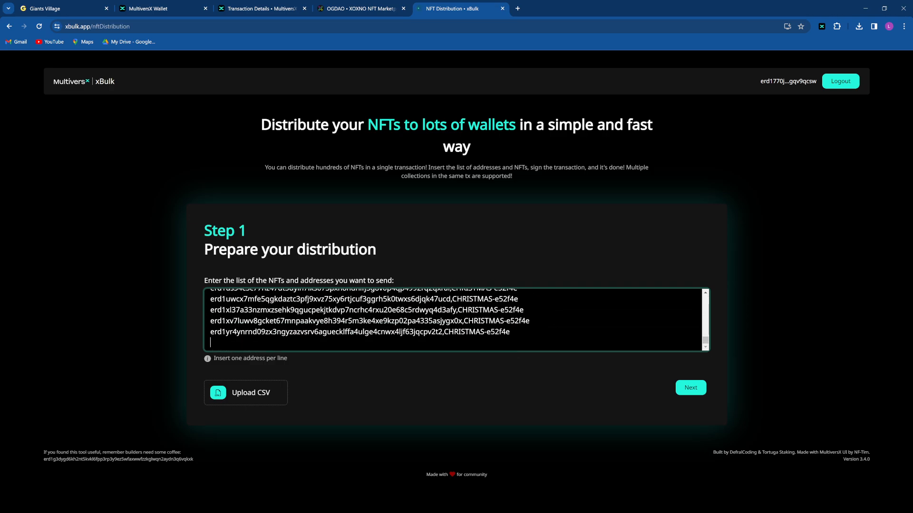
click(691, 388)
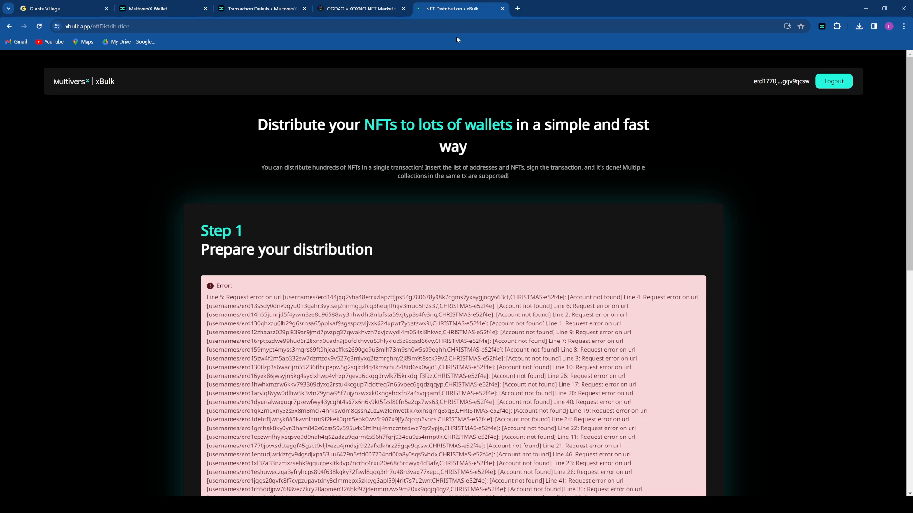
Step: Switch to Excel and move the CHRISTMAS-e52f4e identifiers from B2:B49 to column C, starting at C2
click(570, 504)
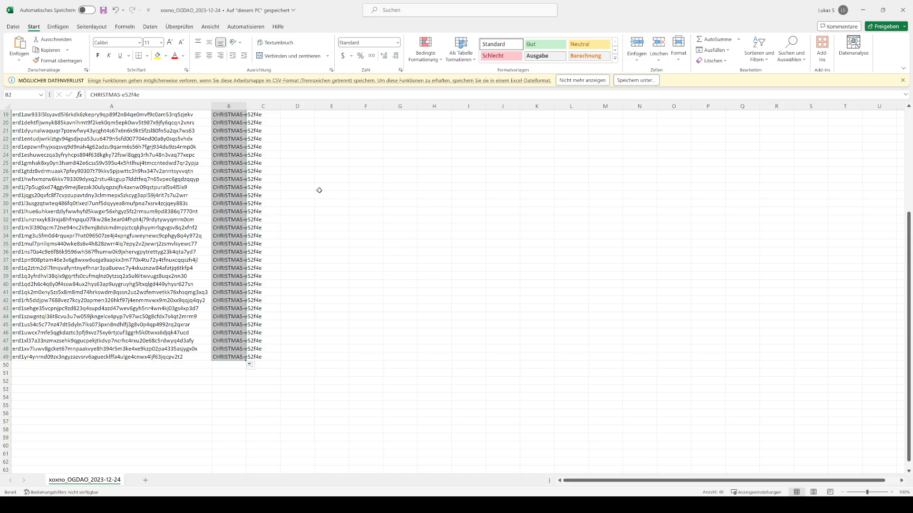
click(297, 147)
scroll(254, 197, up, 2)
scroll(253, 198, up, 4)
click(233, 124)
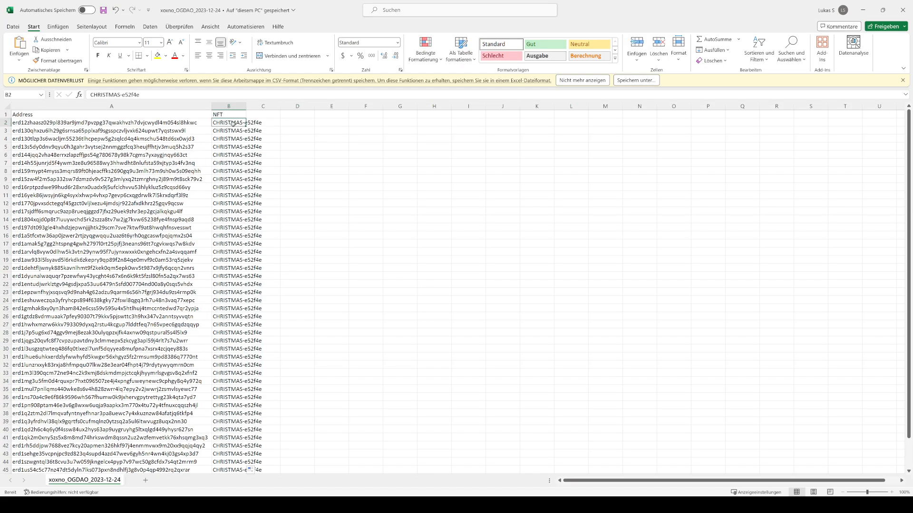
scroll(289, 227, down, 7)
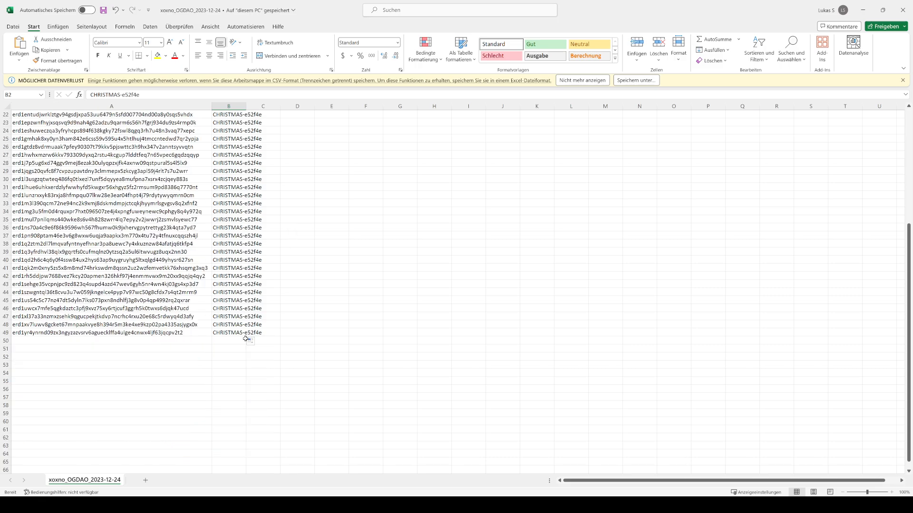
shift+click(220, 331)
key(ctrl+c)
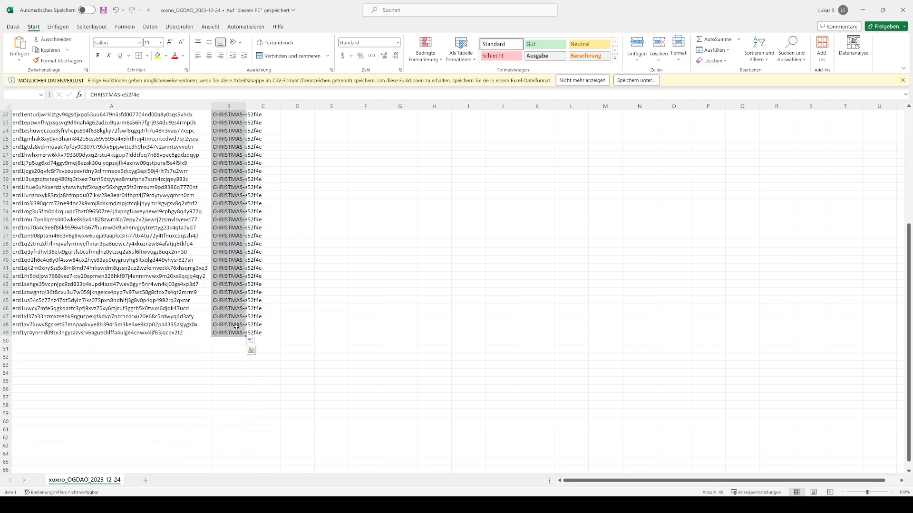
scroll(290, 134, up, 7)
click(267, 123)
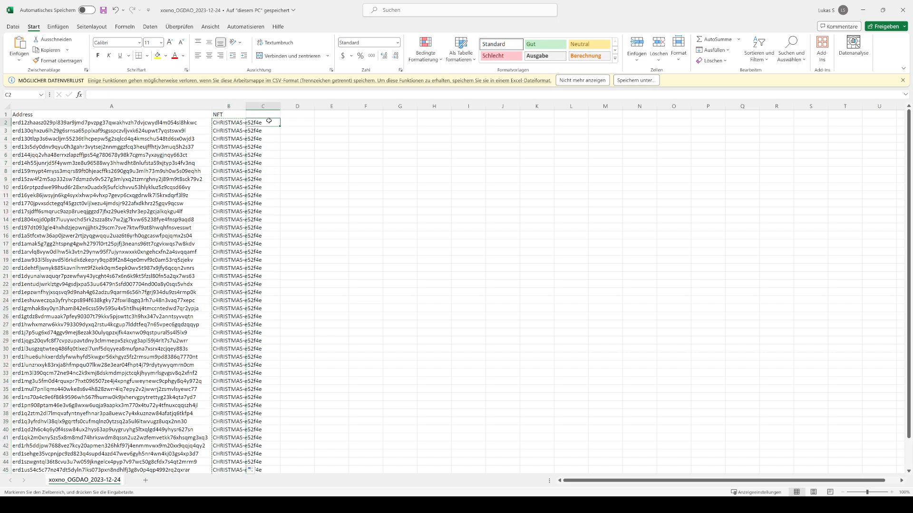
key(ctrl+v)
Step: Move the wallet addresses from A2:A49 to column B, starting at B2
click(88, 123)
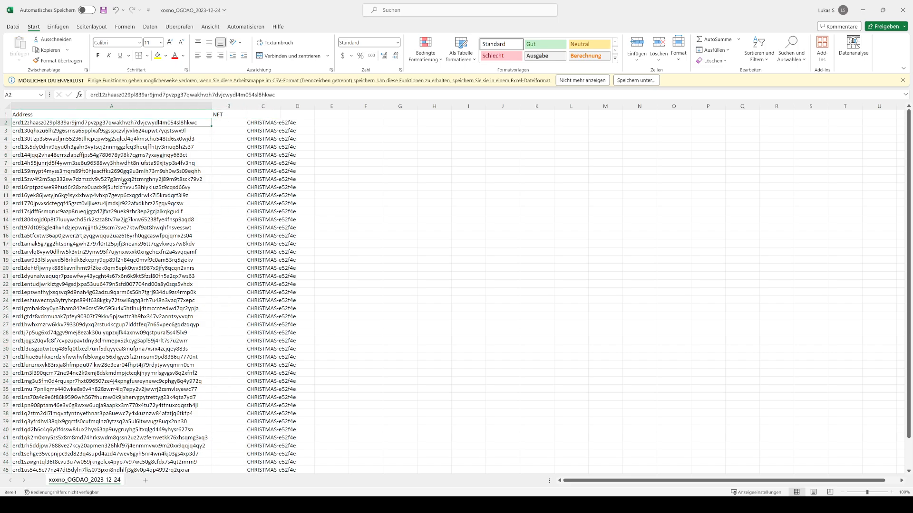
scroll(136, 273, down, 5)
shift+click(101, 382)
key(ctrl+c)
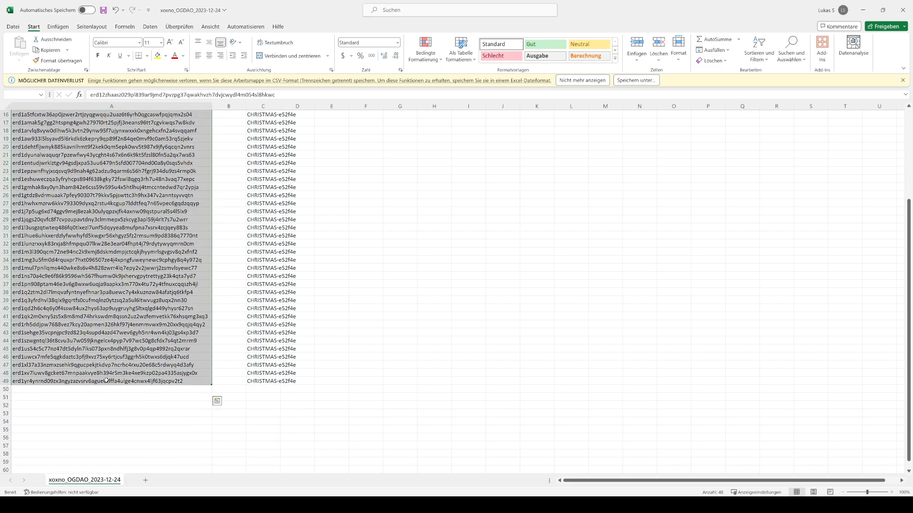
scroll(142, 238, up, 5)
click(225, 123)
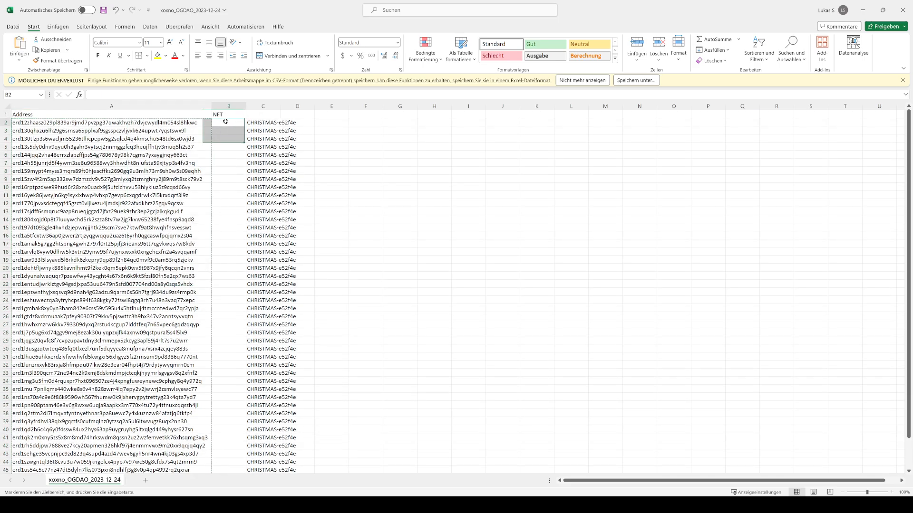
key(ctrl+v)
Step: Move the CHRISTMAS-e52f4e identifiers from C2:C49 to column A, starting at A2
click(265, 124)
scroll(283, 157, down, 6)
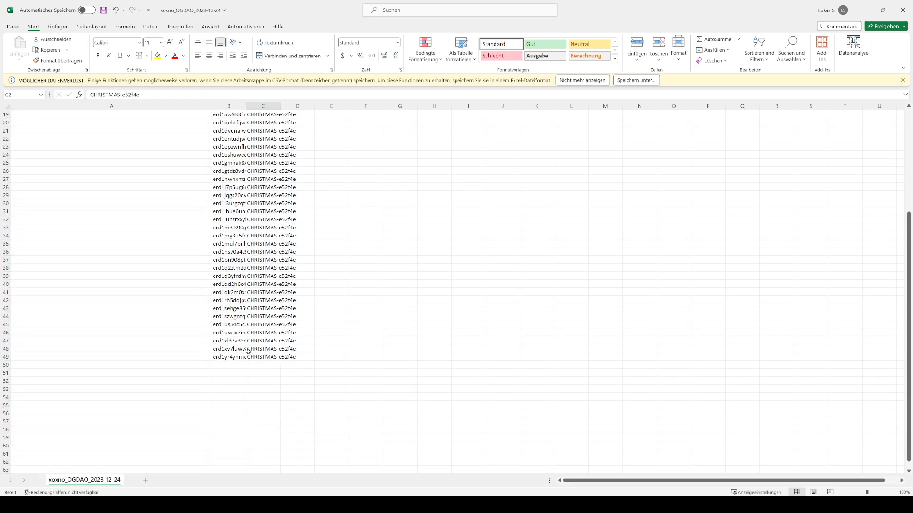
shift+click(259, 356)
scroll(165, 184, up, 2)
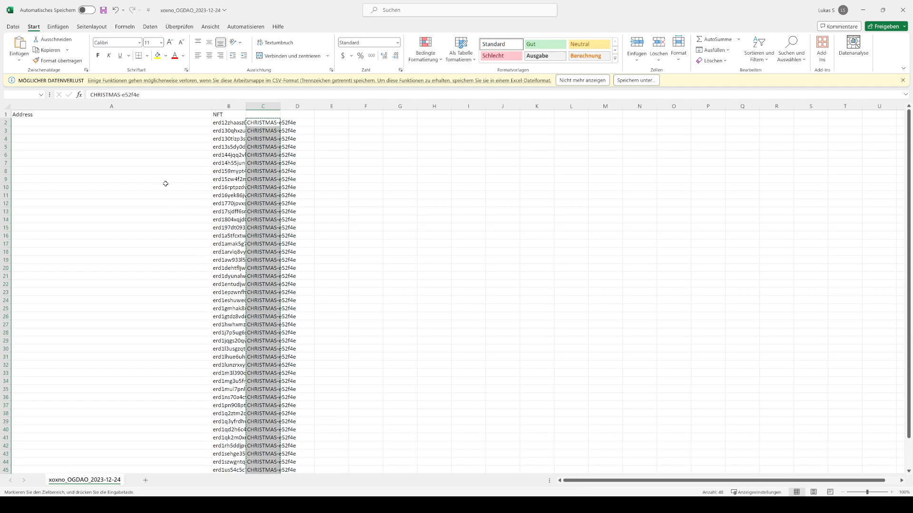
click(49, 123)
key(ctrl+v)
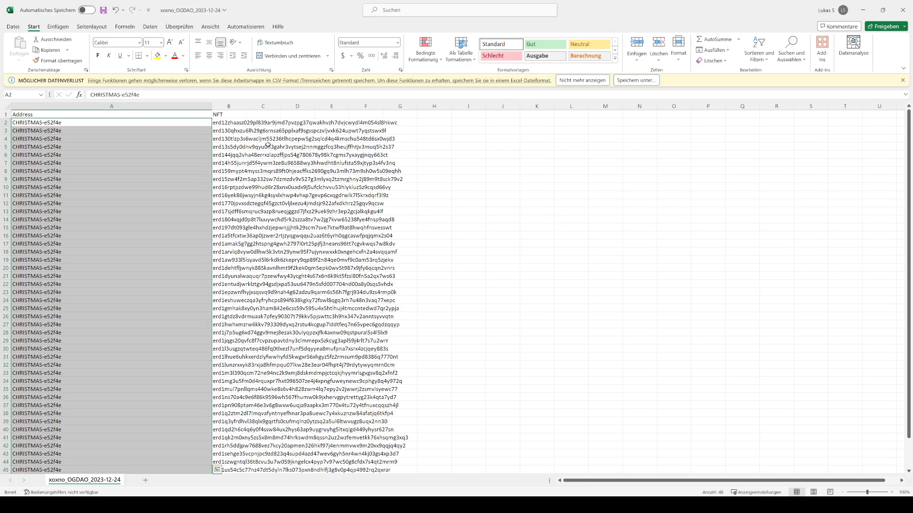
Step: Clear the contents of the Address and NFT header cells in A1:B1
click(218, 115)
drag(195, 115, 161, 112)
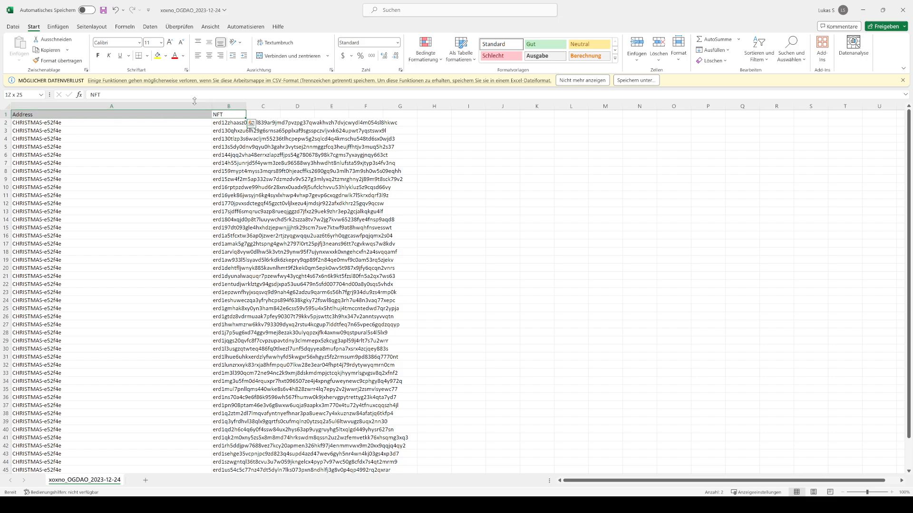
right_click(161, 115)
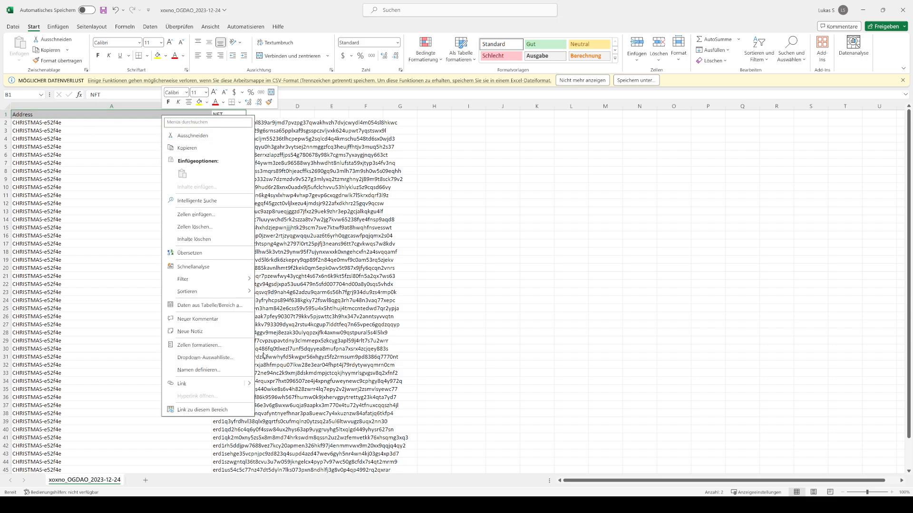
click(223, 227)
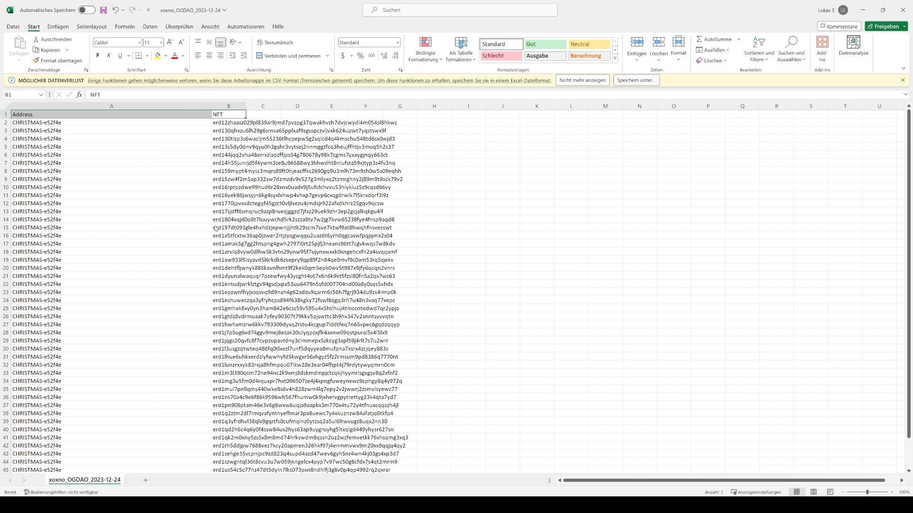
click(193, 265)
Step: Delete the emptied row 1 so the data starts in the first row, and save the CSV
right_click(7, 114)
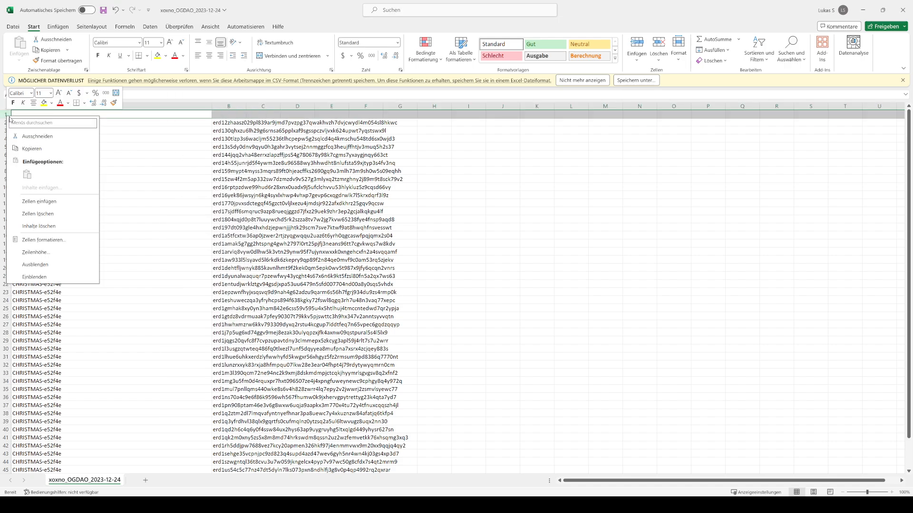
click(59, 215)
click(536, 203)
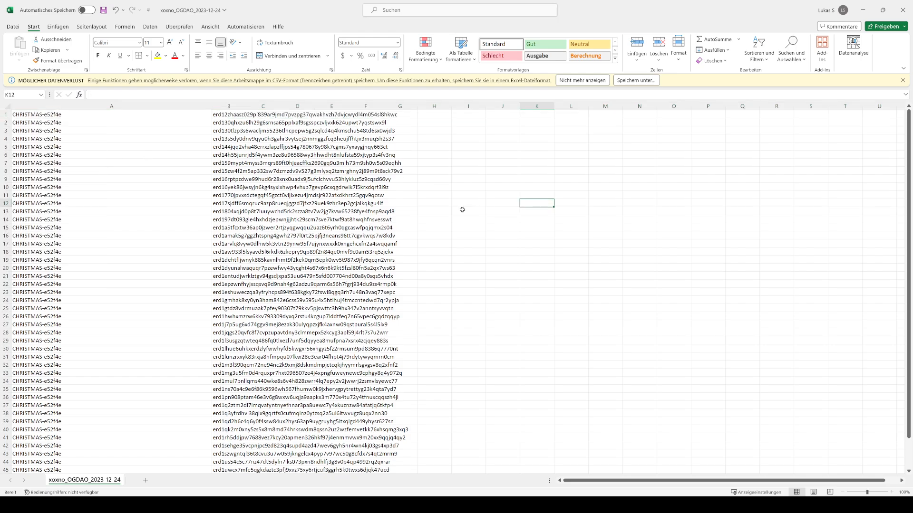
click(103, 10)
Step: Switch to xBulk in the browser, upload xoxno_OGDAO_2023-12-24 from Downloads and check the lines of the distribution list
key(alt+Tab)
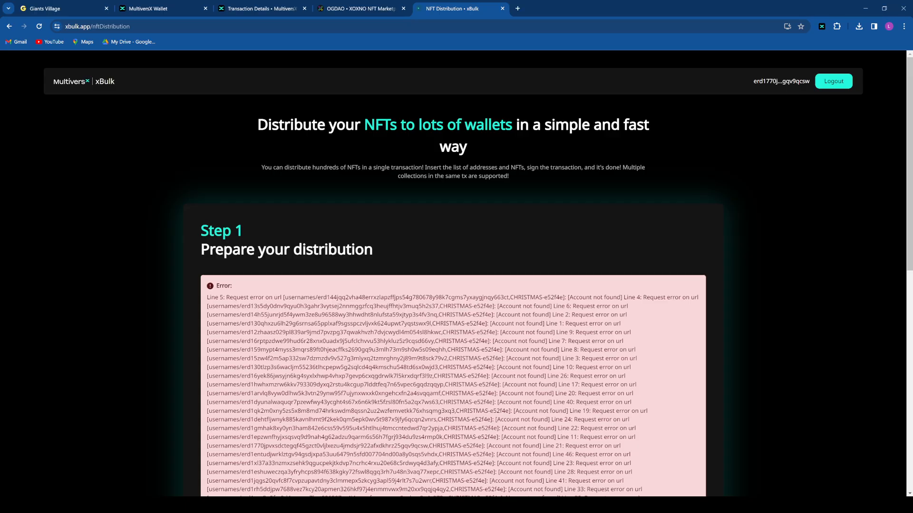
scroll(234, 406, down, 12)
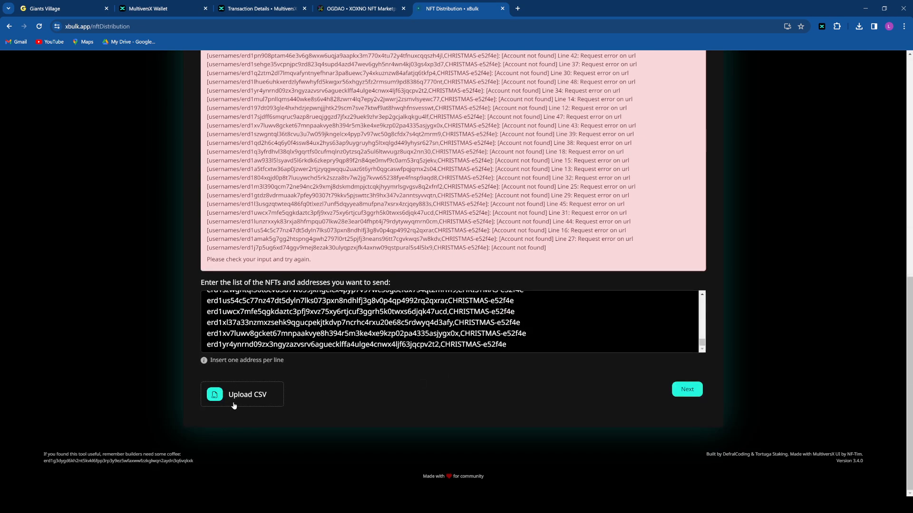
click(234, 405)
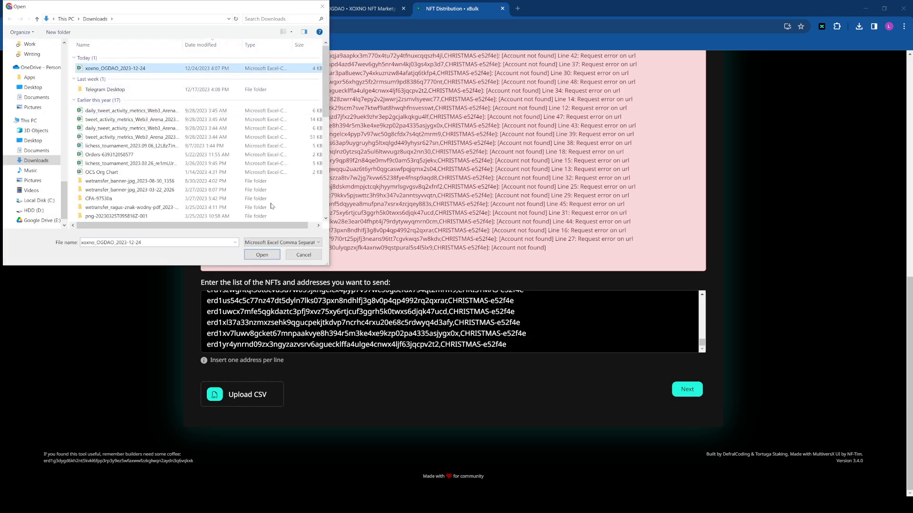
click(257, 254)
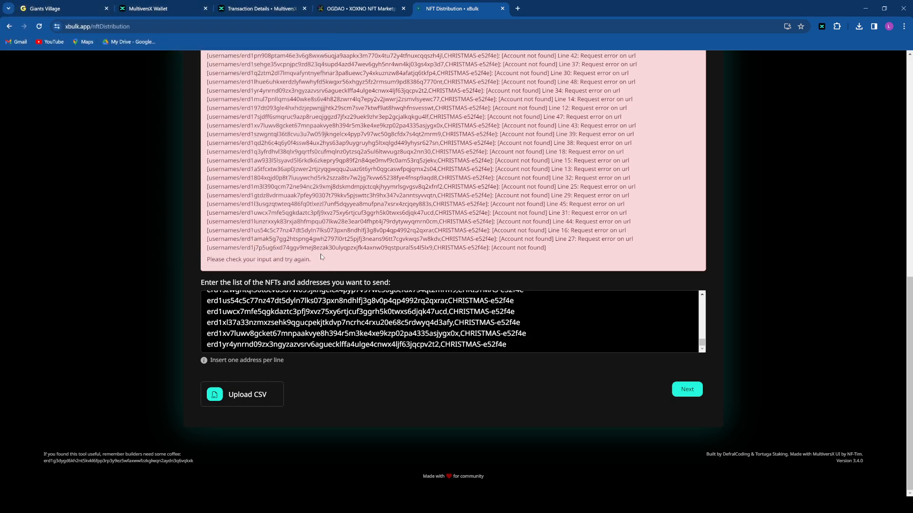
scroll(322, 257, up, 6)
scroll(322, 258, down, 6)
scroll(451, 323, up, 8)
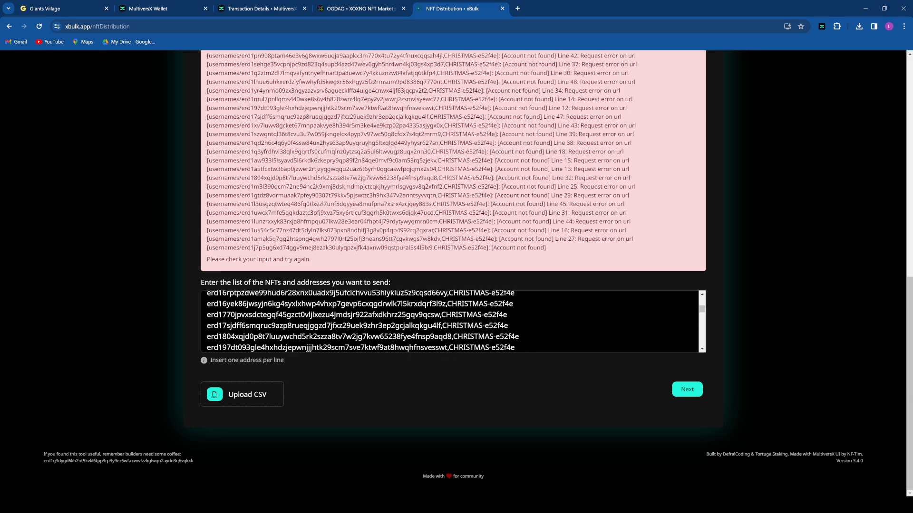
scroll(451, 340, up, 5)
scroll(452, 340, down, 13)
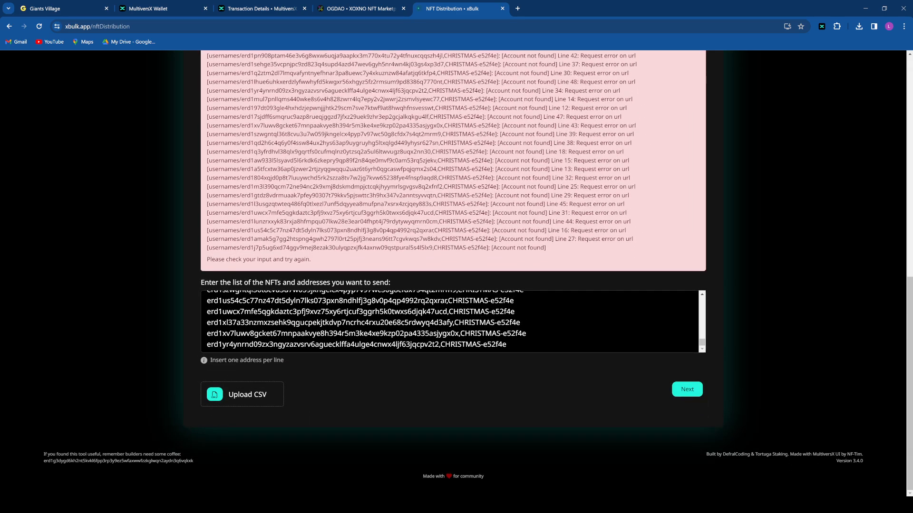
scroll(452, 328, up, 3)
scroll(451, 328, down, 3)
Step: Try once more to upload xoxno_OGDAO_2023-12-24 over the list already in the form
click(246, 394)
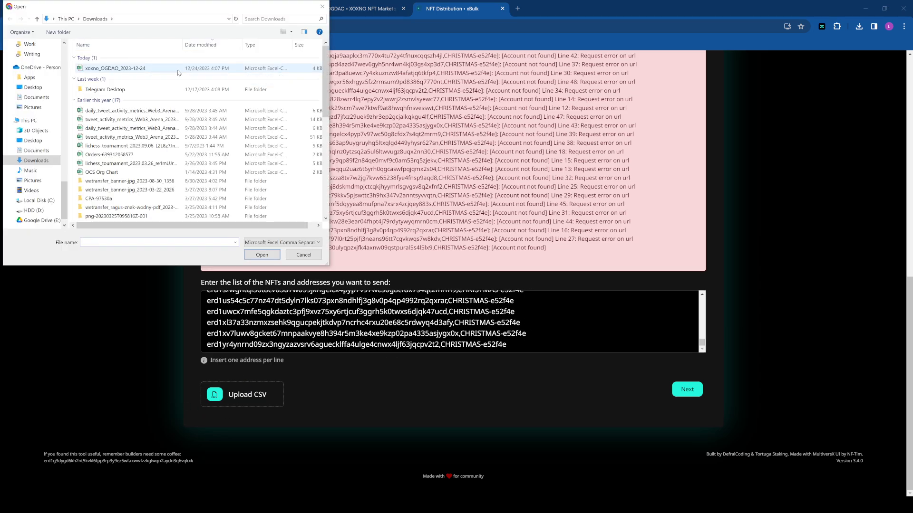
click(131, 70)
click(251, 256)
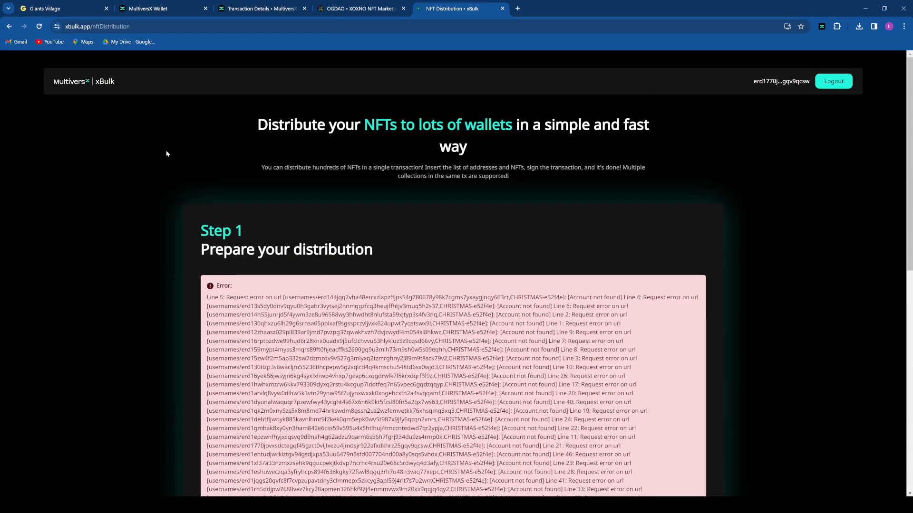
Step: Load xoxno_OGDAO_2023-12-24 into a freshly opened NFT distribution form and try to proceed past Step 1
click(9, 26)
click(442, 223)
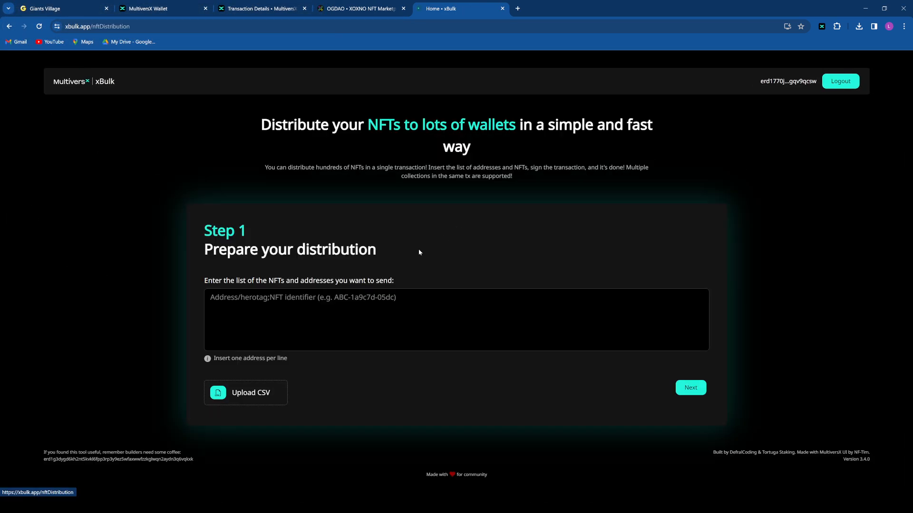
click(245, 393)
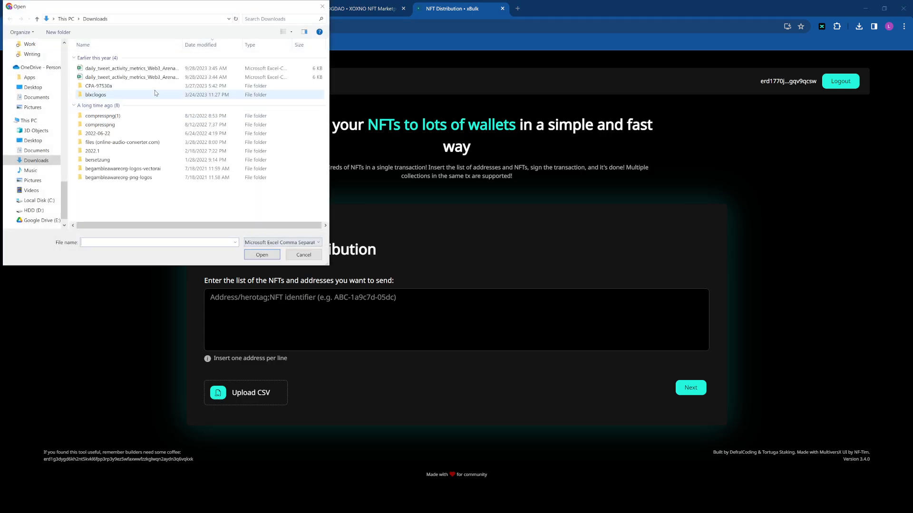
click(126, 68)
click(273, 256)
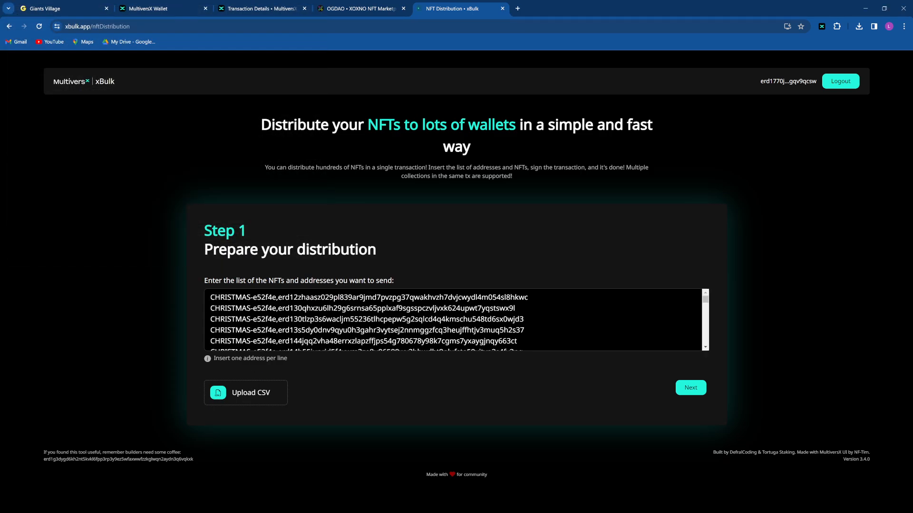
scroll(456, 319, down, 10)
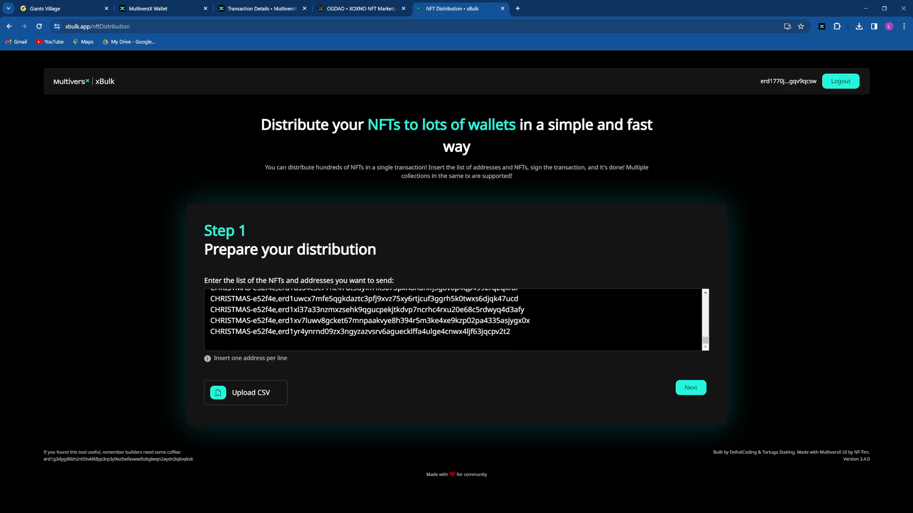
click(690, 388)
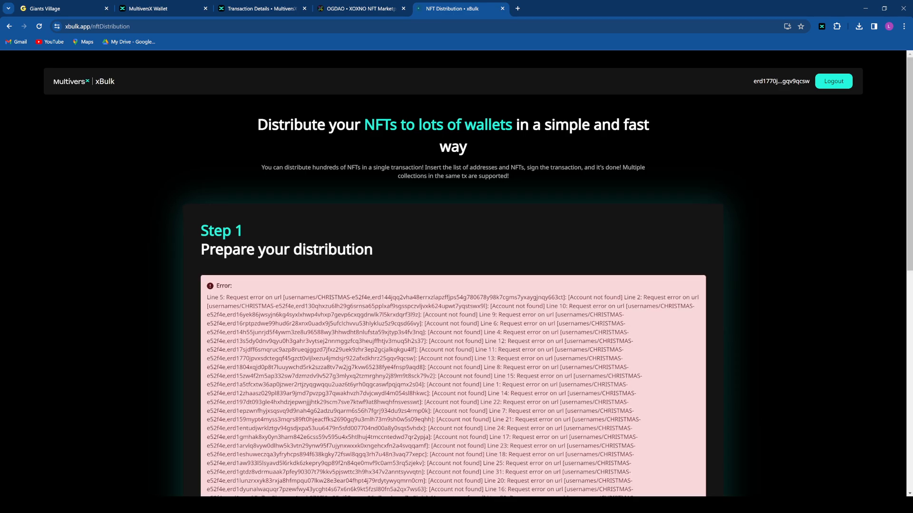
Step: Remove the empty line at the end of the distribution list and examine the line errors against the listed entries
scroll(456, 285, down, 10)
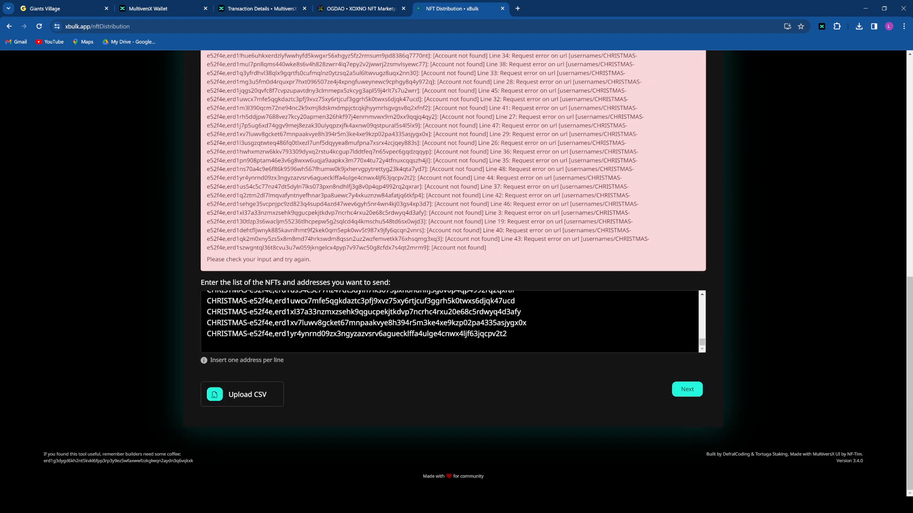
click(207, 344)
scroll(452, 322, up, 10)
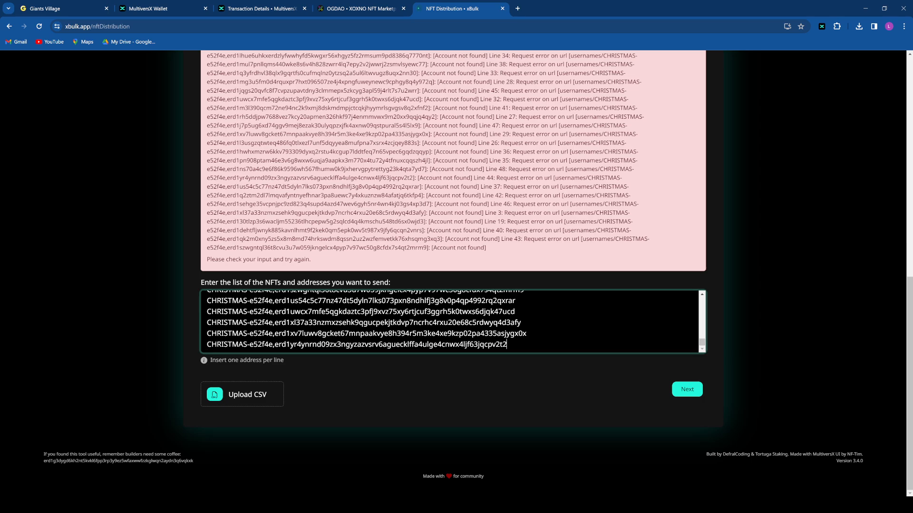
scroll(410, 275, up, 5)
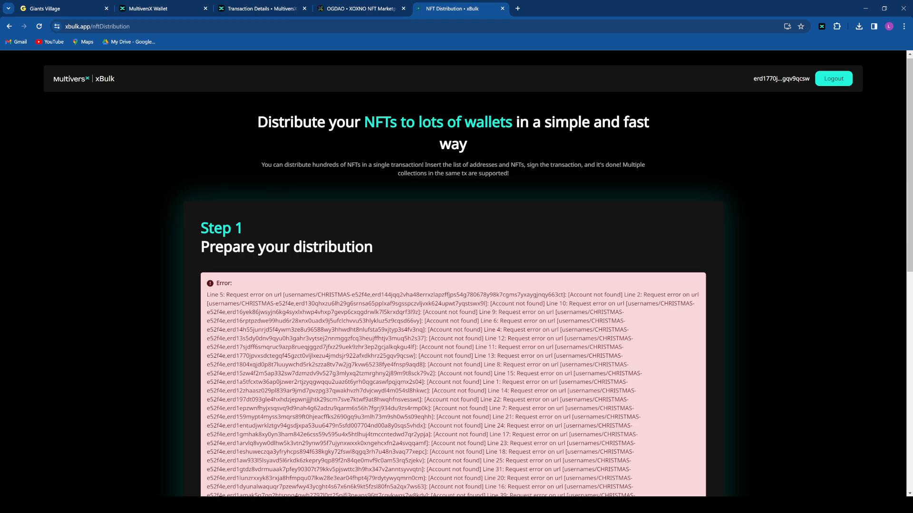
scroll(456, 285, down, 10)
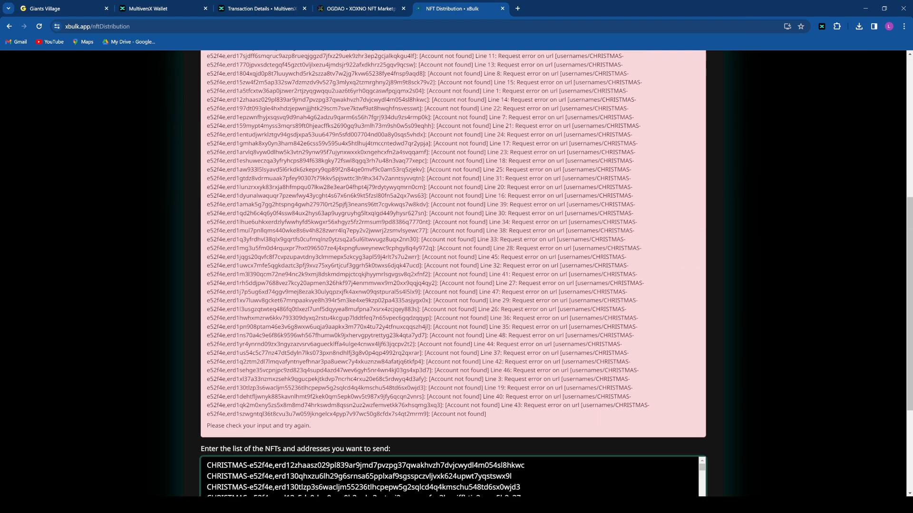
scroll(451, 322, down, 4)
scroll(452, 322, down, 5)
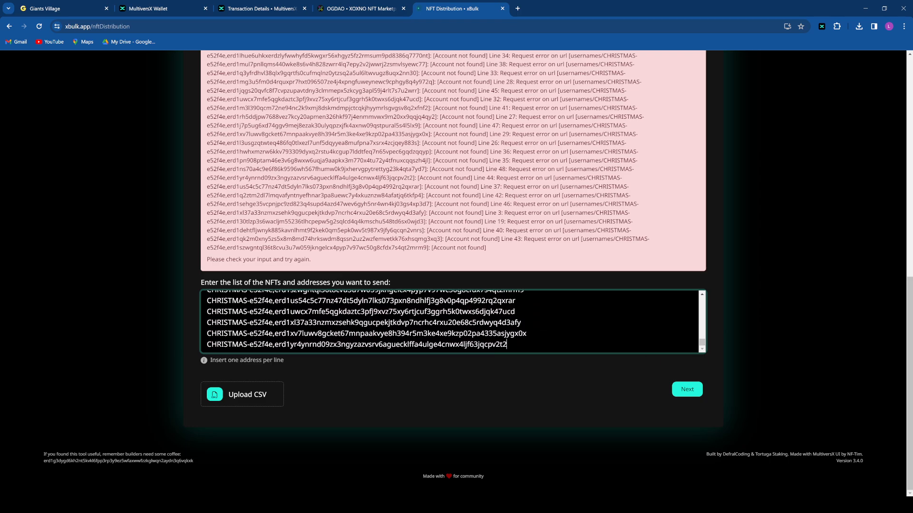
scroll(452, 322, up, 10)
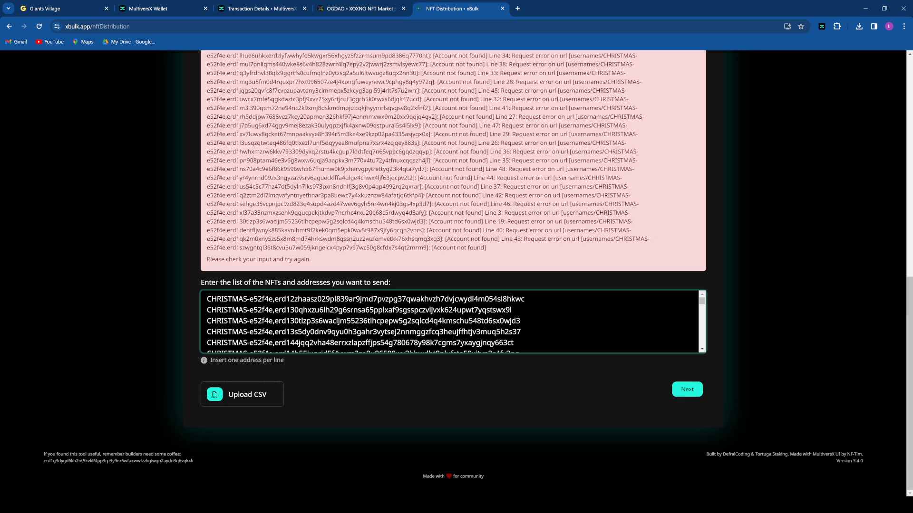
scroll(341, 261, up, 10)
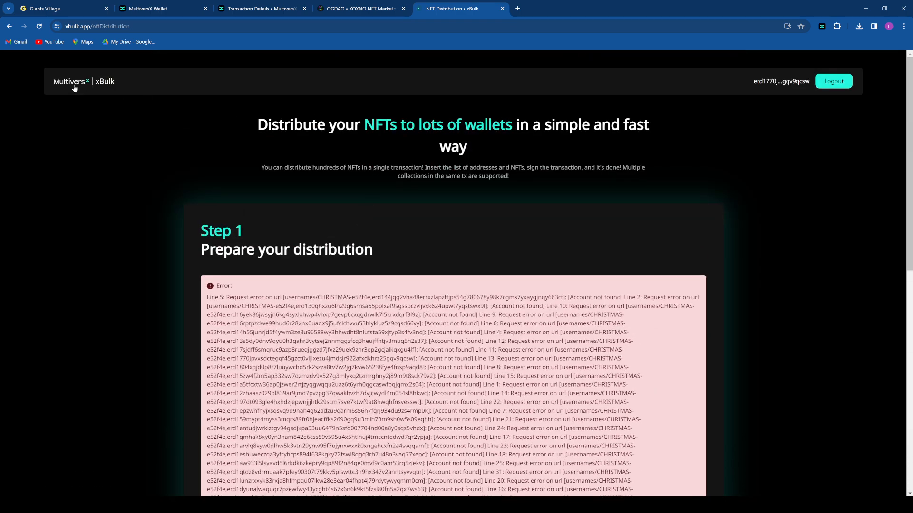
Step: Return to the xBulk home page and reopen a blank NFT distribution form
click(74, 88)
click(460, 218)
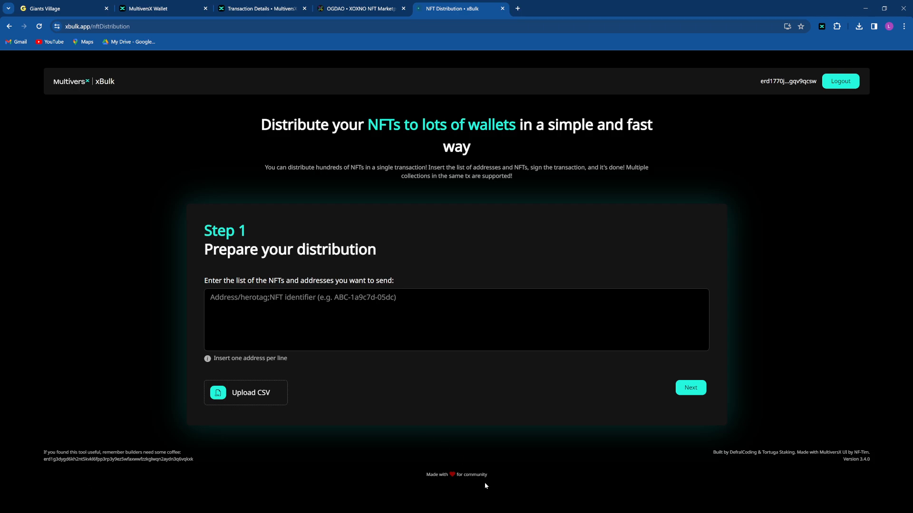
Step: Switch to Excel, undo the header removal and column moves until wallet addresses are back in column A, and save the CSV
key(alt+Tab)
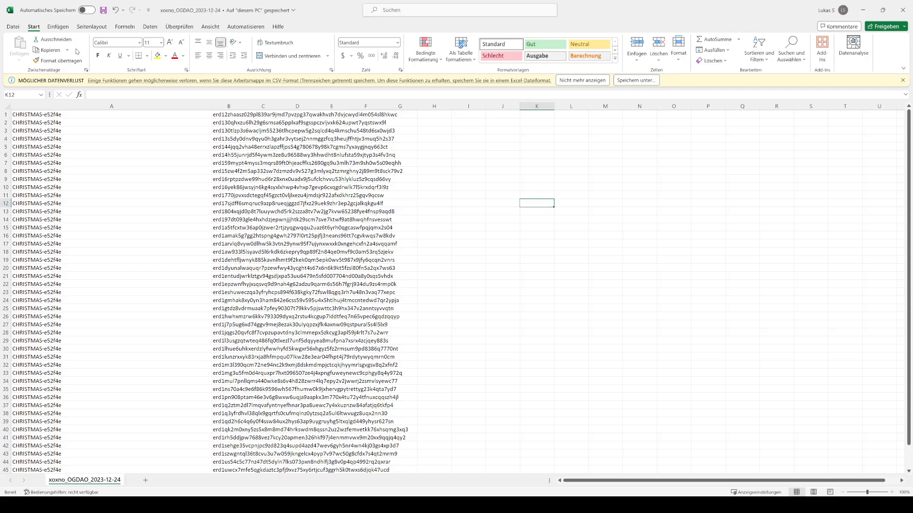
click(115, 10)
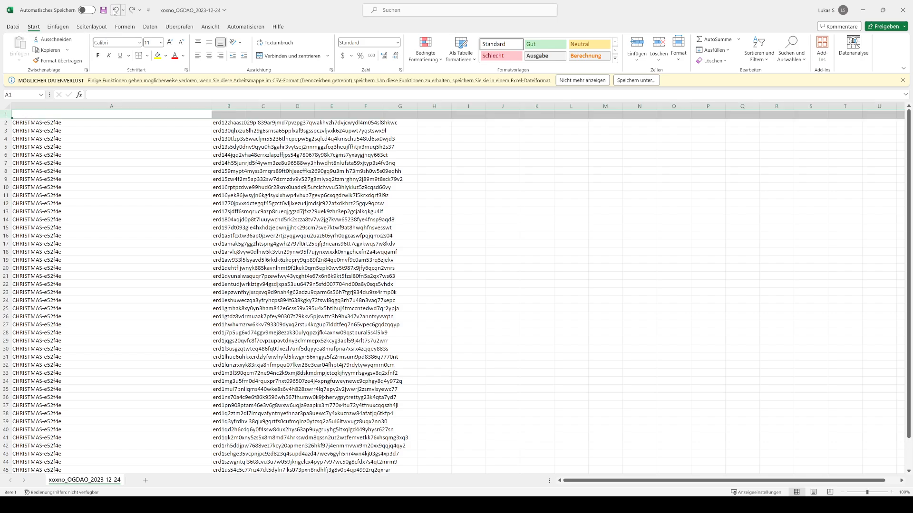
click(114, 10)
click(115, 10)
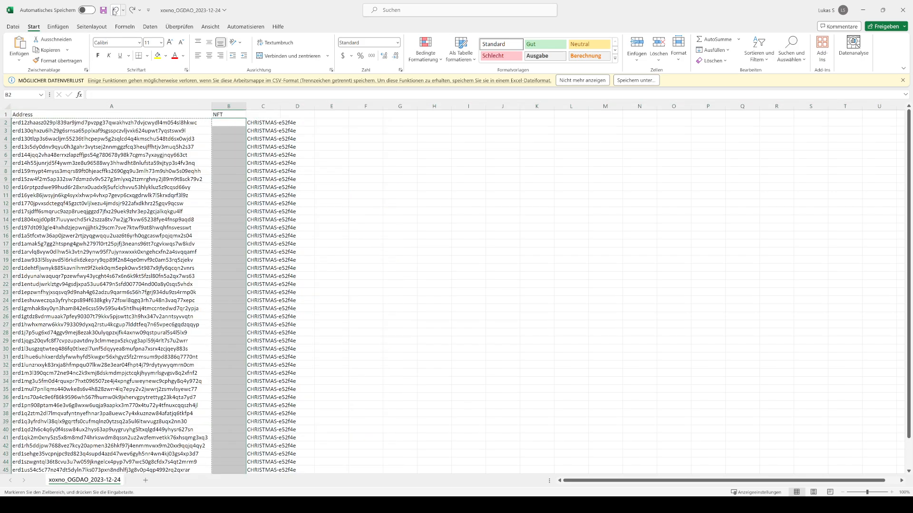
click(114, 10)
click(399, 138)
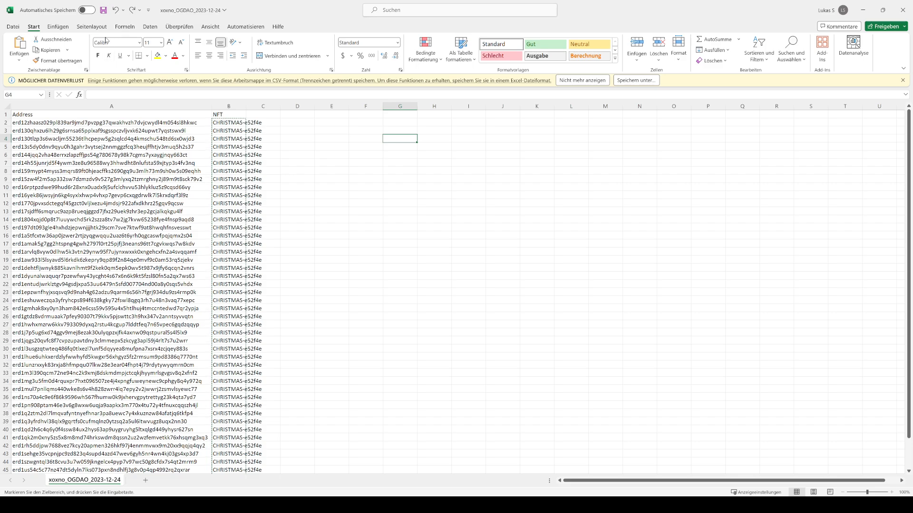
click(103, 10)
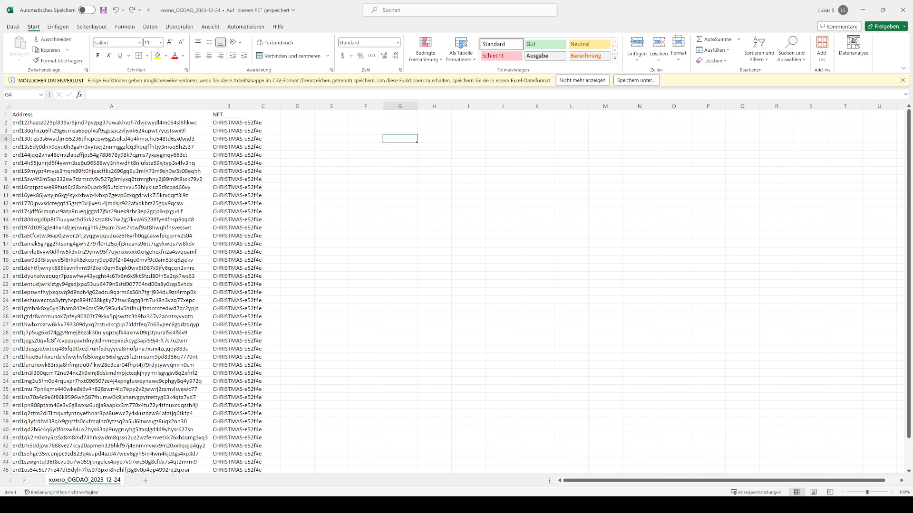
Step: Switch to the xBulk distribution form and load the xoxno_OGDAO_2023-12-24 CSV into it
key(alt+Tab)
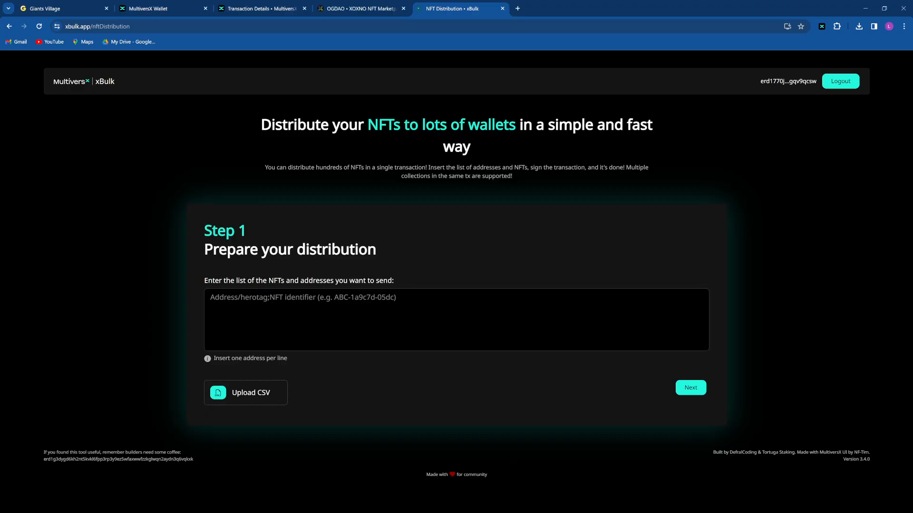
click(304, 307)
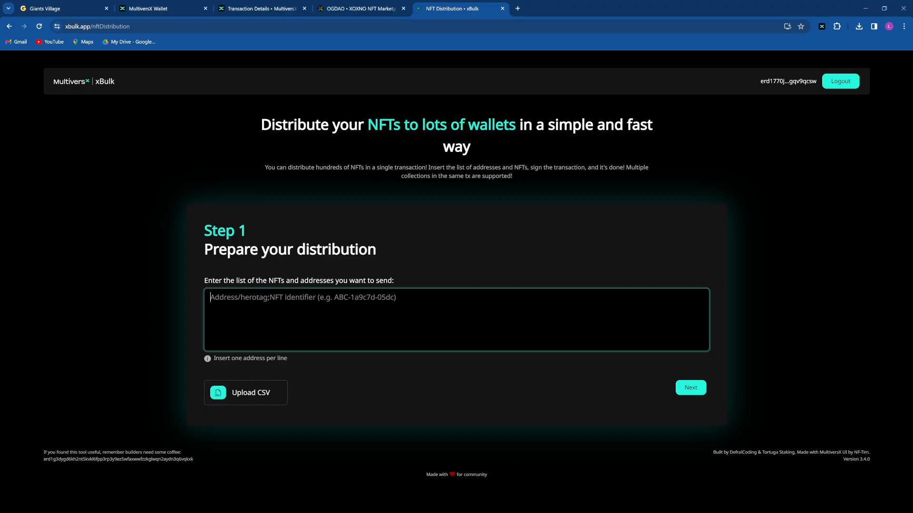
click(264, 392)
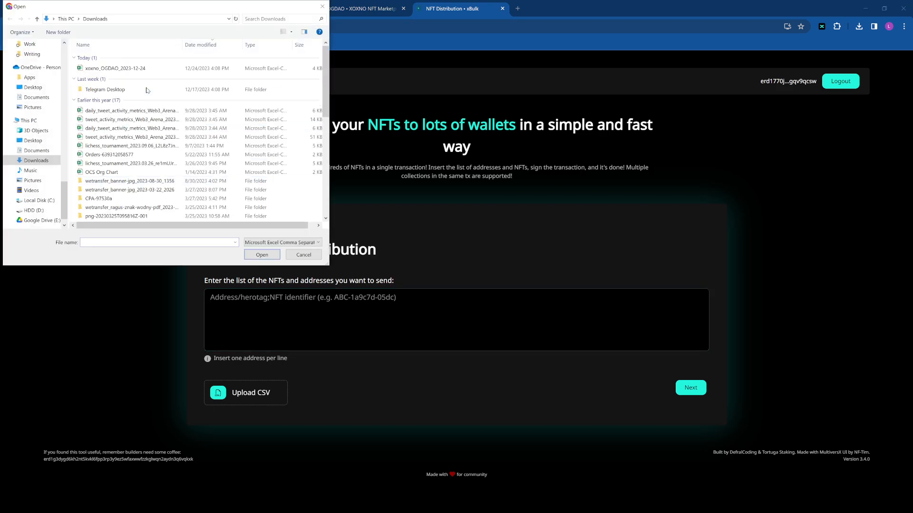
click(131, 67)
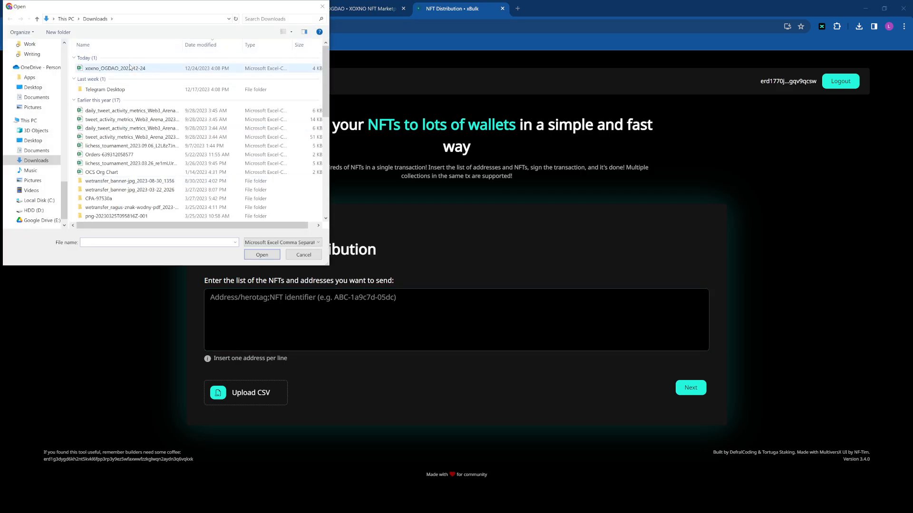
click(262, 254)
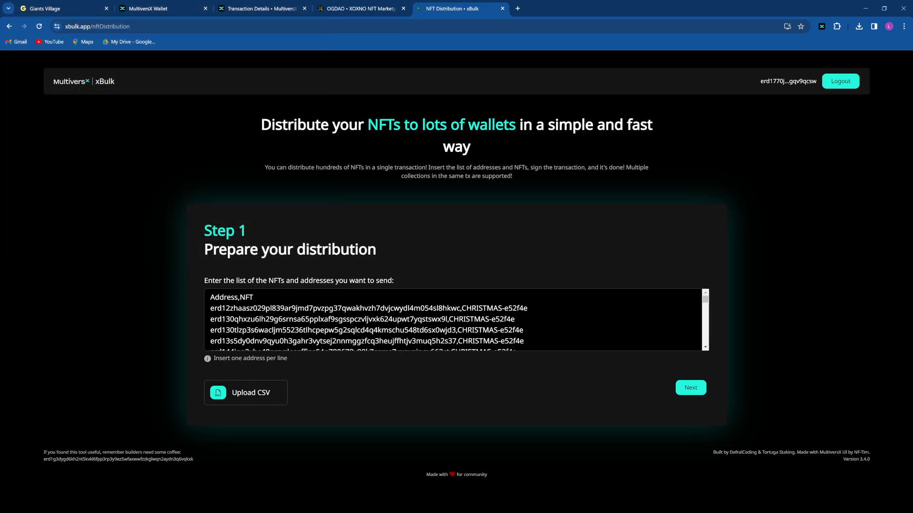
Step: Replace the comma between wallet address and CHRISTMAS-e52f4e with a semicolon in the first three address lines
click(461, 308)
key(BackSpace)
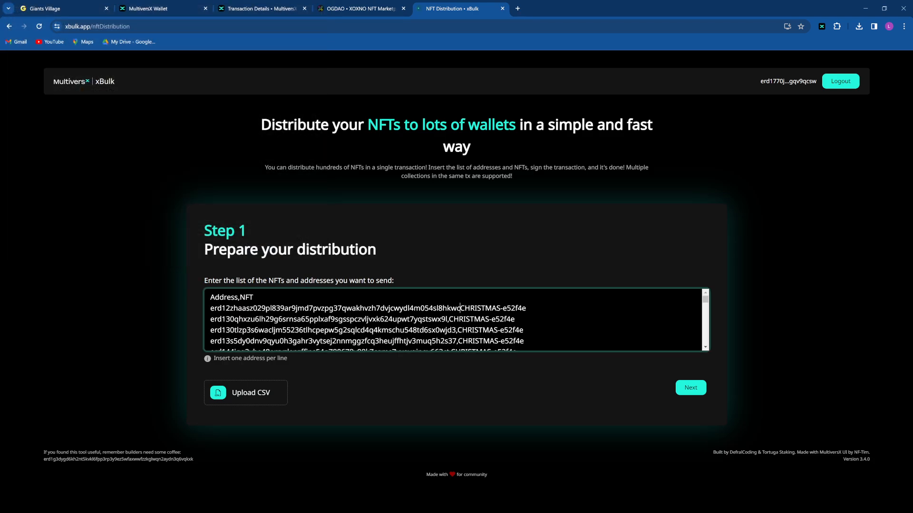
text(;)
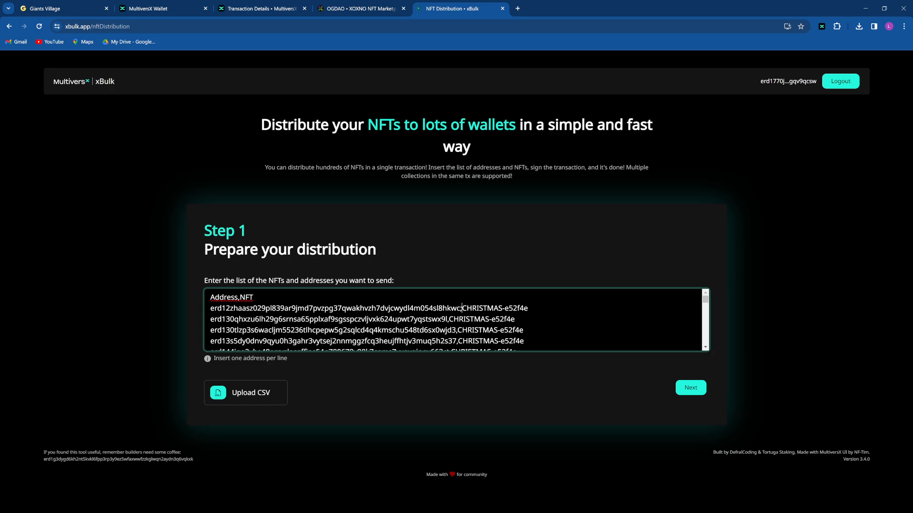
key(BackSpace)
text(;)
click(458, 331)
key(BackSpace)
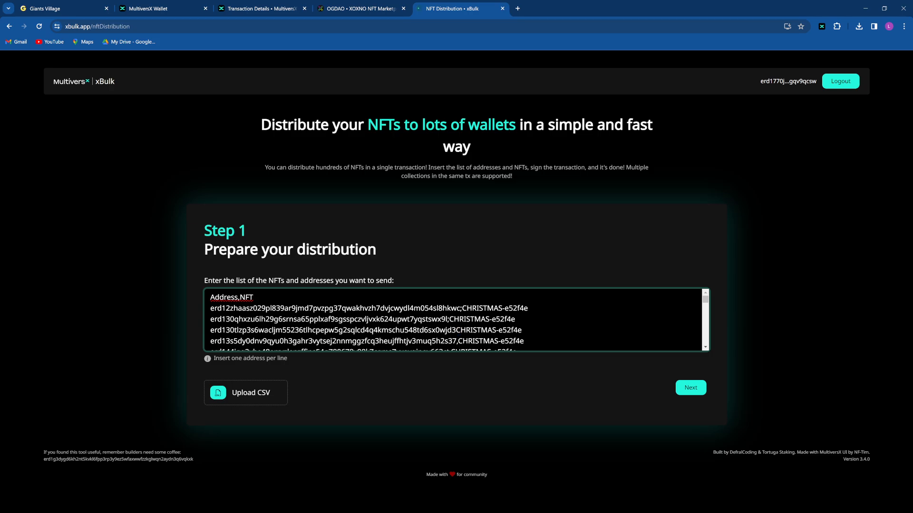
text(;)
Step: Delete the Address,NFT header and every line after the third address, keeping only the three semicolon-separated entries
scroll(456, 319, down, 2)
scroll(456, 319, up, 2)
scroll(456, 319, down, 2)
scroll(457, 319, up, 2)
key(ctrl+a)
scroll(456, 320, down, 5)
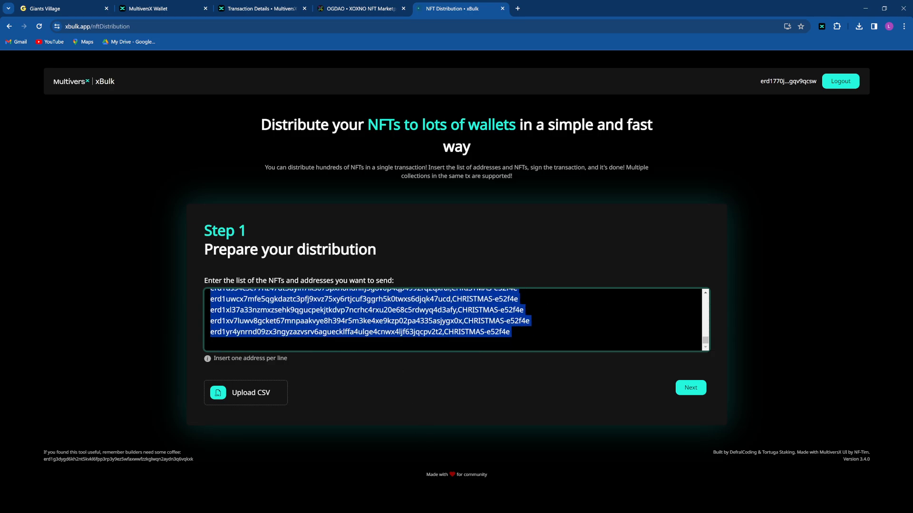
key(BackSpace)
key(BackSpace)
double_click(269, 297)
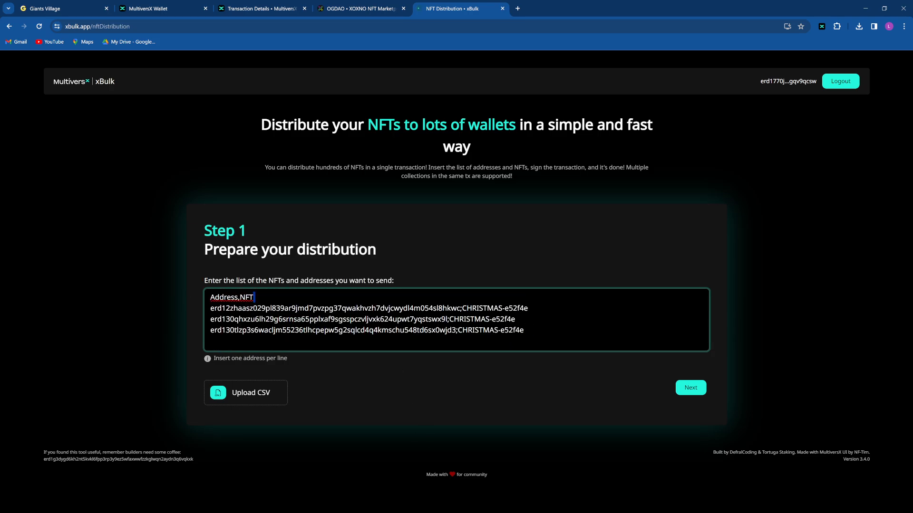
key(shift+Home)
key(BackSpace)
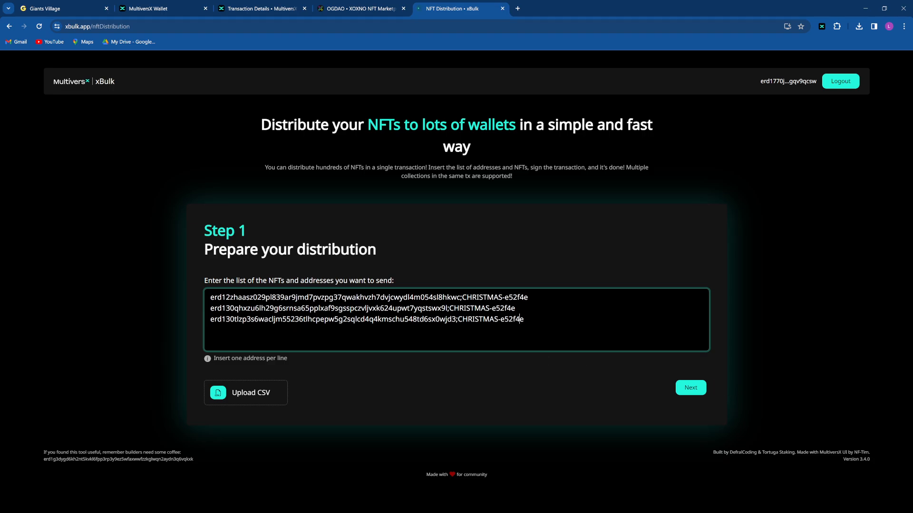
Step: Proceed to the Step 2 distribution summary, check the three listed entries, and return to Step 1
click(684, 388)
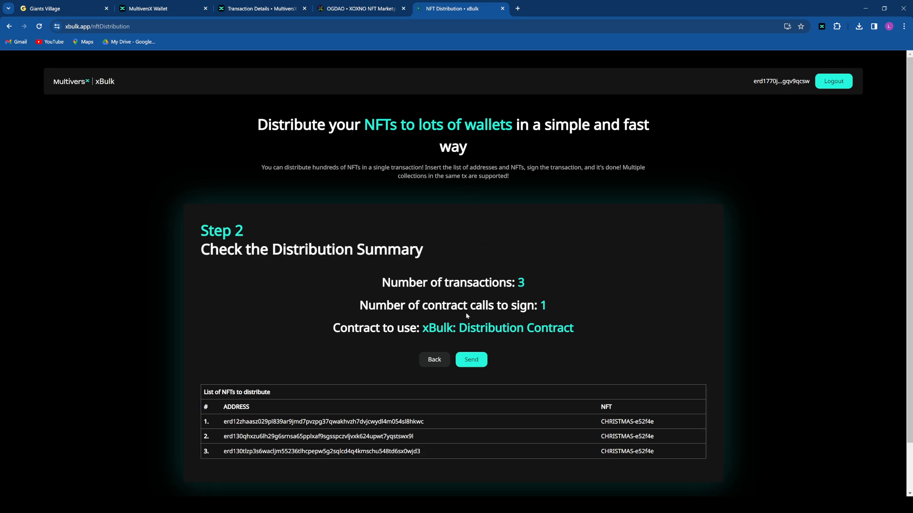
scroll(467, 395, down, 1)
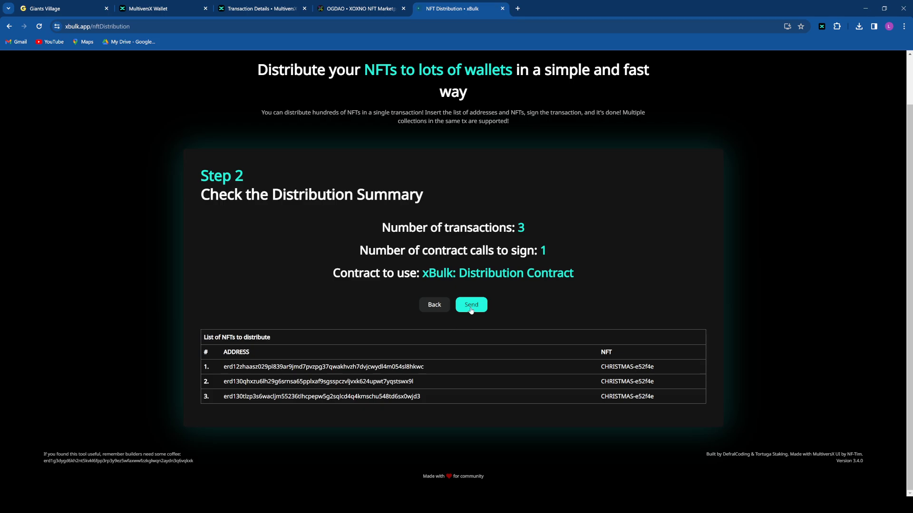
click(443, 308)
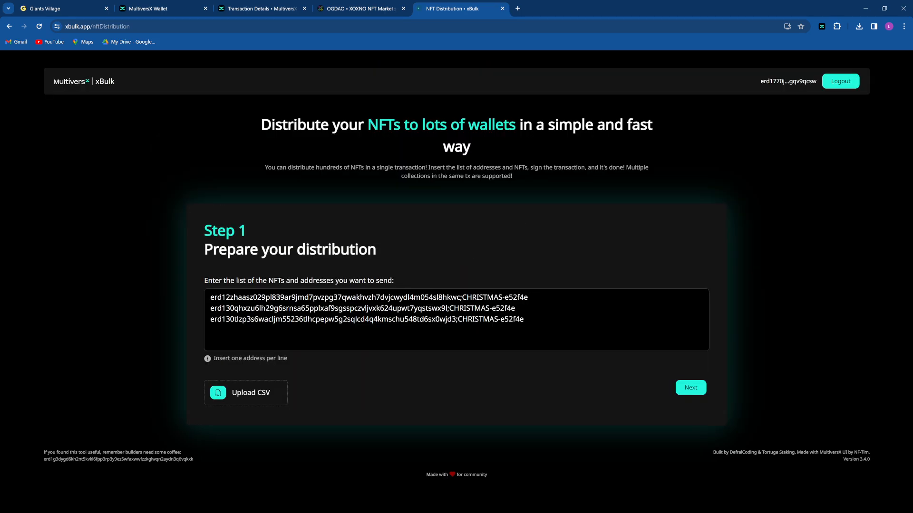
Step: Clear the distribution list, reload xoxno_OGDAO_2023-12-24 and remove its header line
click(524, 320)
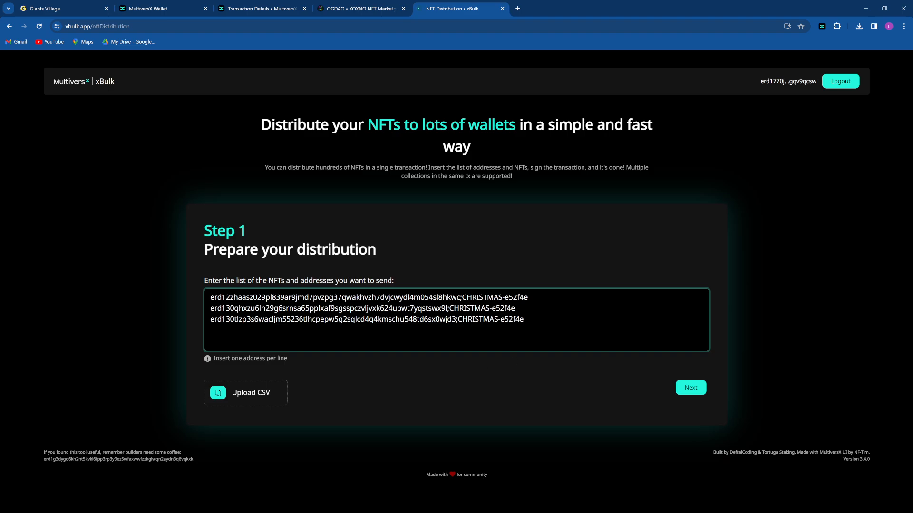
key(ctrl+a)
key(BackSpace)
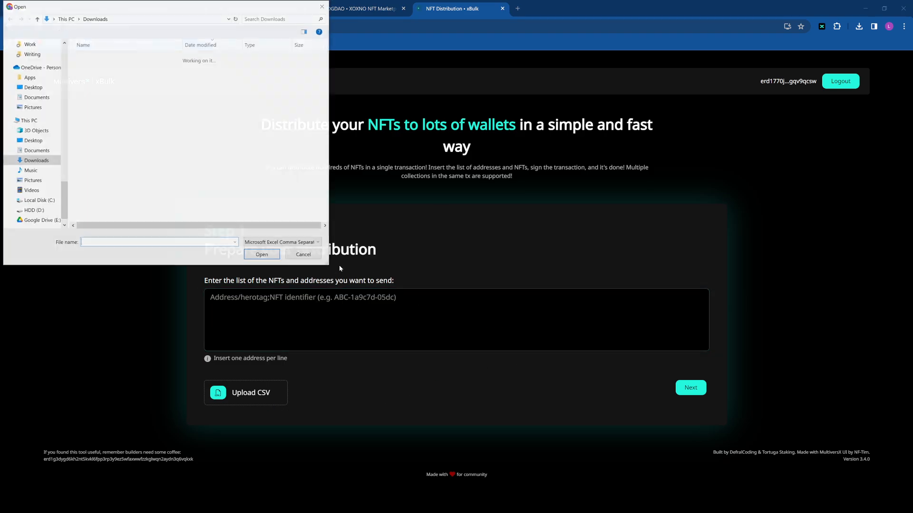
click(115, 68)
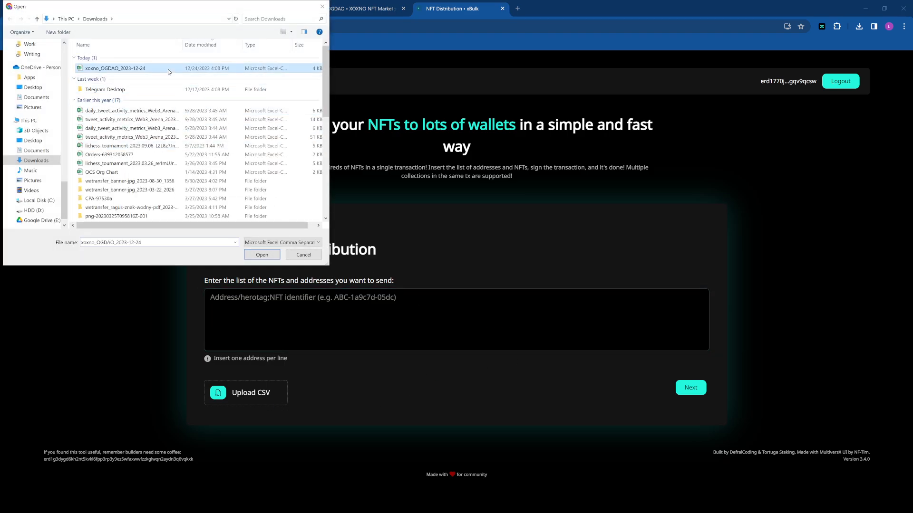
click(275, 255)
key(BackSpace)
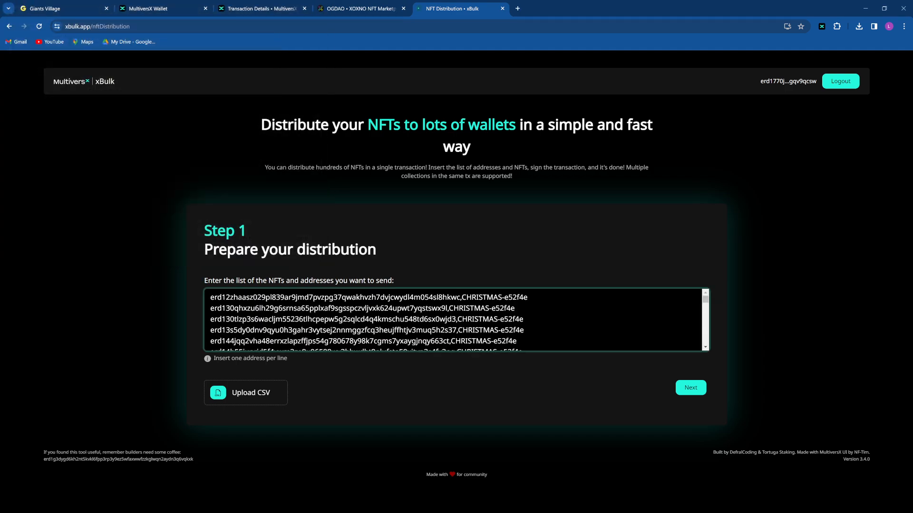
Step: Replace the comma before CHRISTMAS-e52f4e with a semicolon in the first ten lines of the reloaded distribution list
key(BackSpace)
text(,)
key(BackSpace)
text(;)
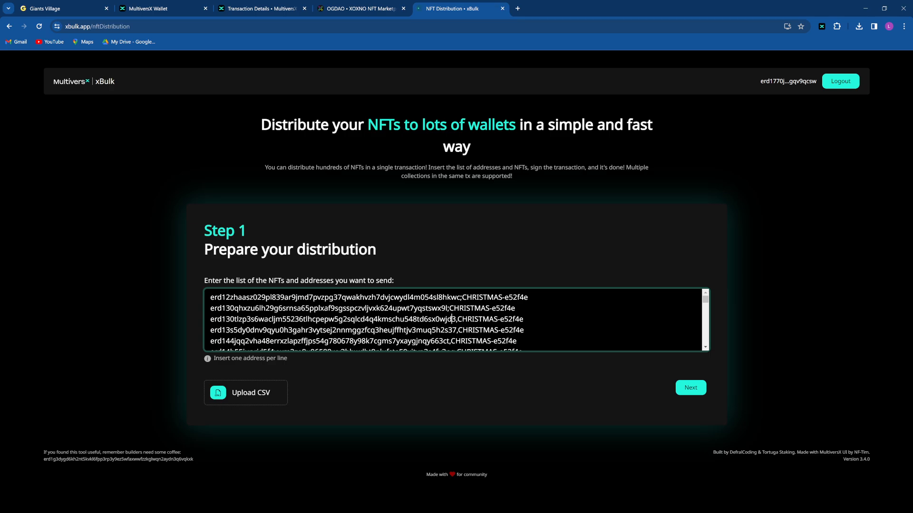
key(Right)
key(Right)
key(BackSpace)
text(;)
key(Down)
key(BackSpace)
text(;)
key(Down)
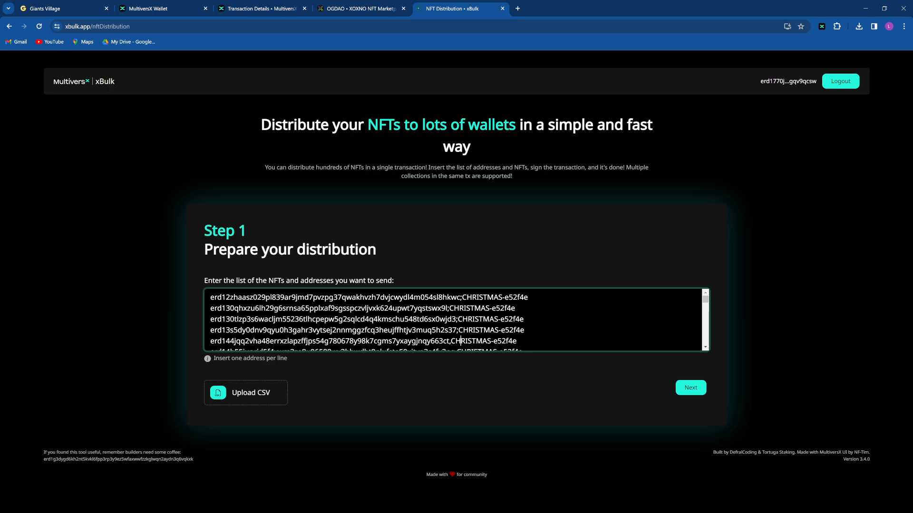
key(Left)
key(BackSpace)
text(;)
scroll(456, 319, down, 1)
key(Down)
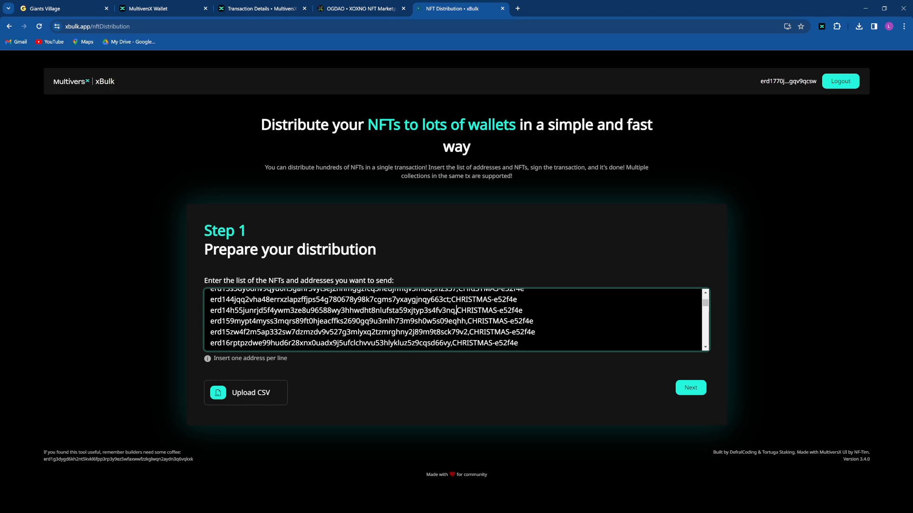
key(BackSpace)
text(;)
key(Down)
key(BackSpace)
text(;)
key(Down)
key(BackSpace)
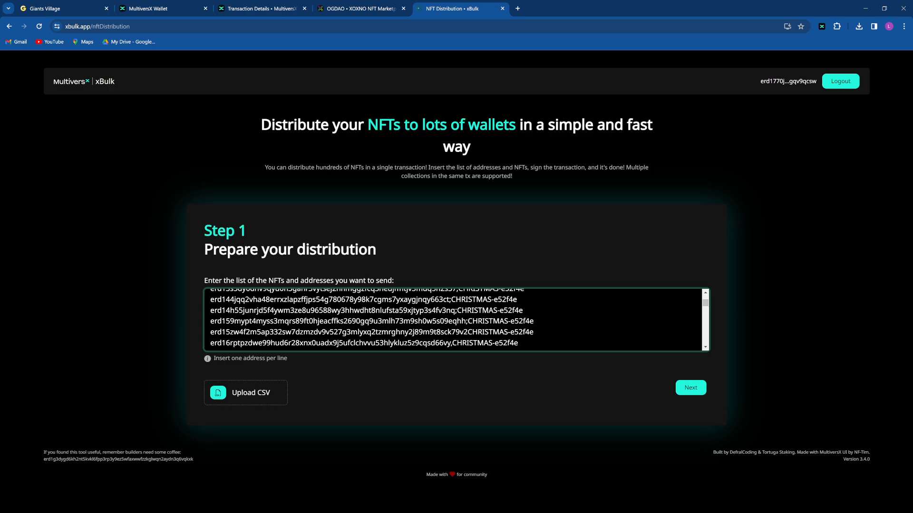
text(;)
key(Down)
key(BackSpace)
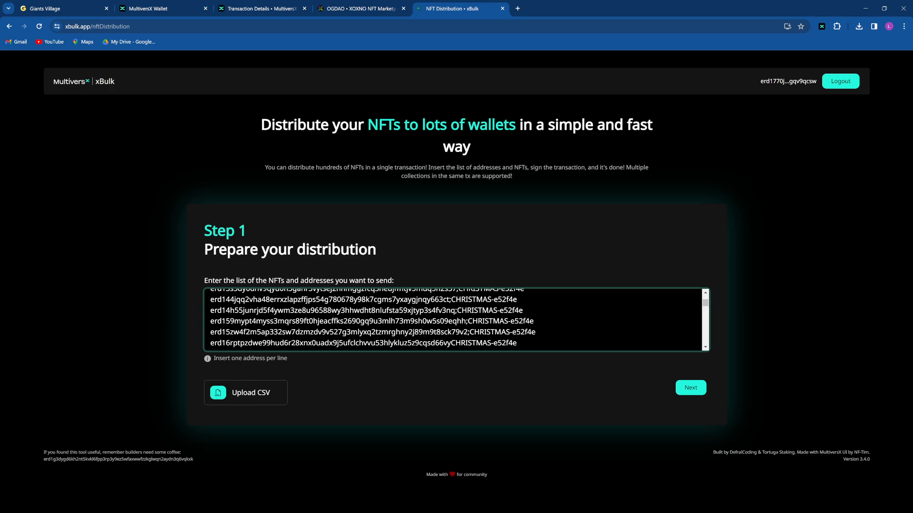
text(;)
key(Down)
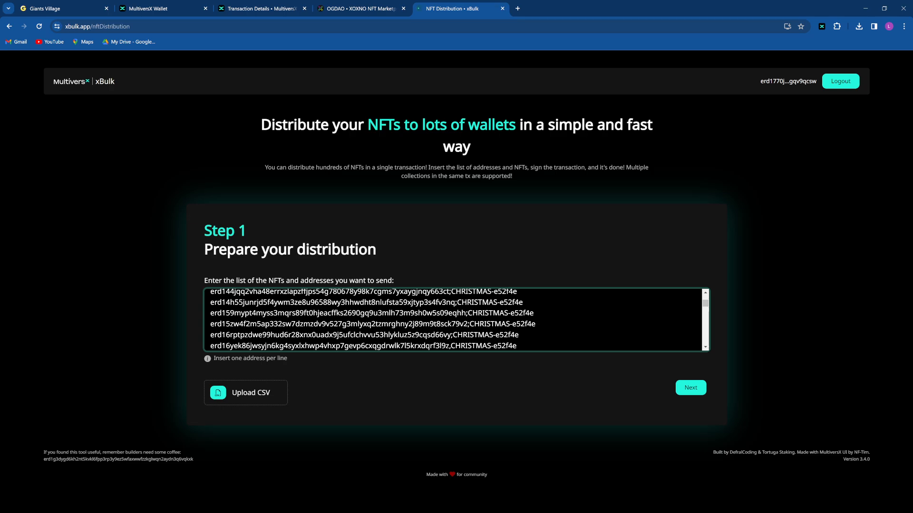
key(BackSpace)
text(;)
Step: Replace the comma before CHRISTMAS-e52f4e with a semicolon in lines 11 through 20 of the distribution list
key(Down)
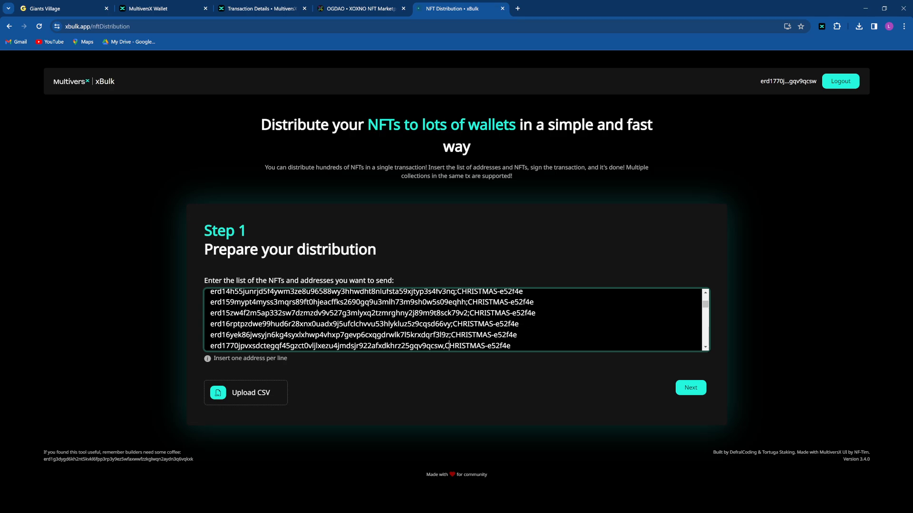
key(BackSpace)
text(;)
key(Down)
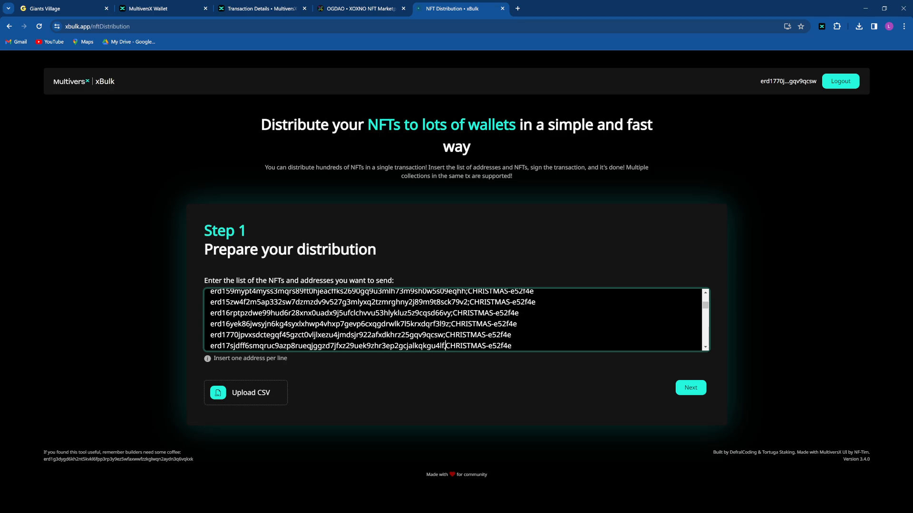
key(BackSpace)
text(;)
key(Down)
key(Right)
key(BackSpace)
text(;)
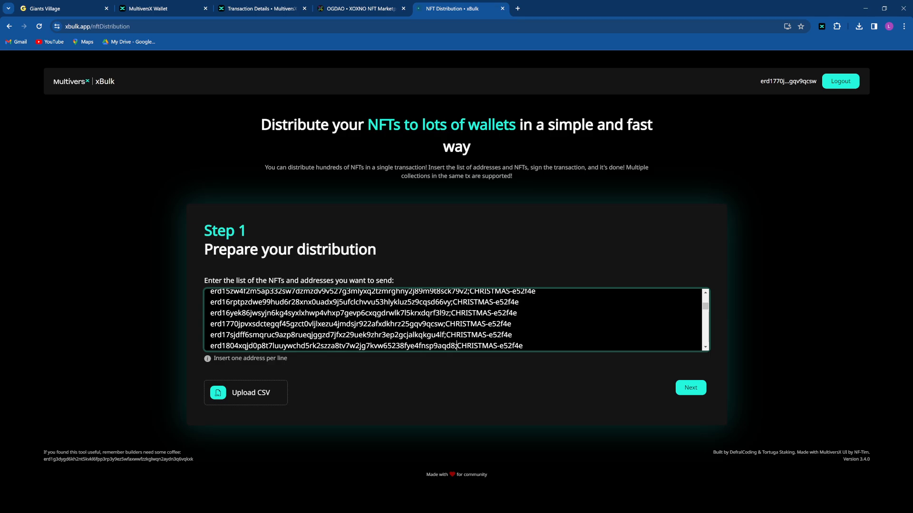
key(Down)
key(BackSpace)
text(;CHRISTMAS-e52f4e)
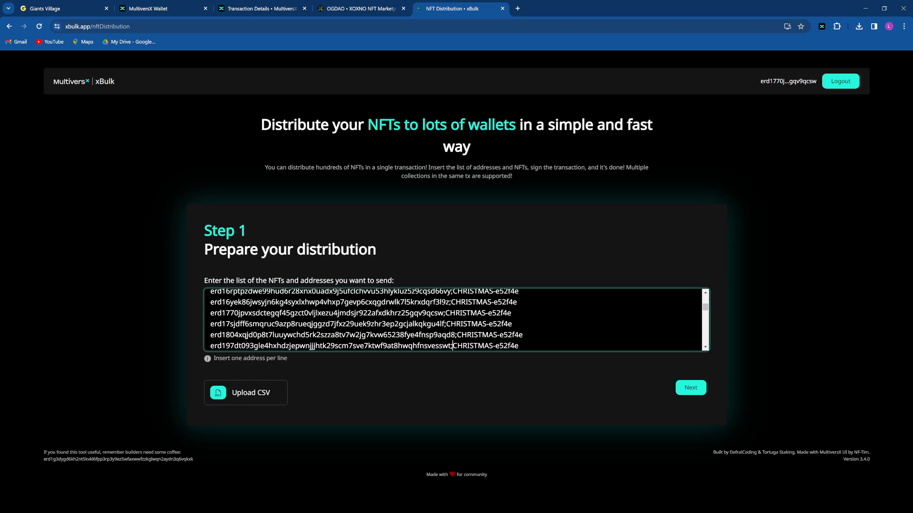
key(Down)
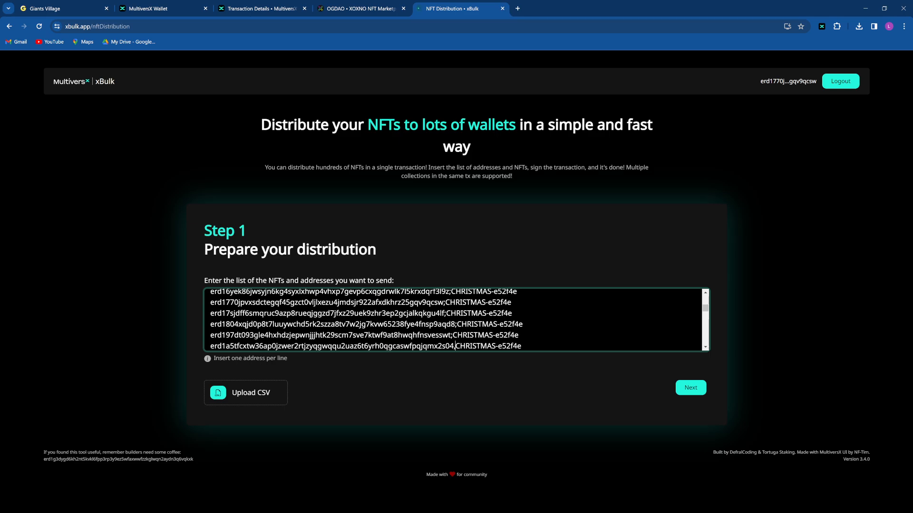
key(BackSpace)
text(;)
key(Down)
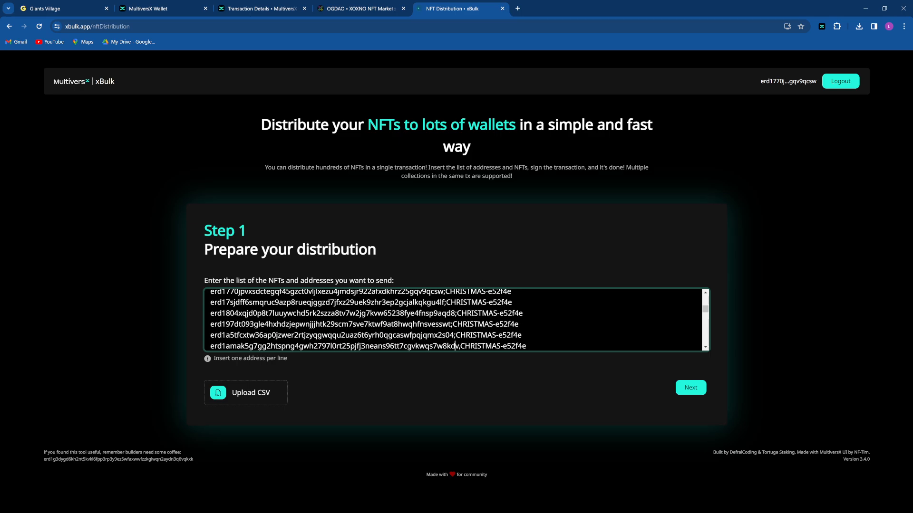
key(BackSpace)
text(;)
key(Down)
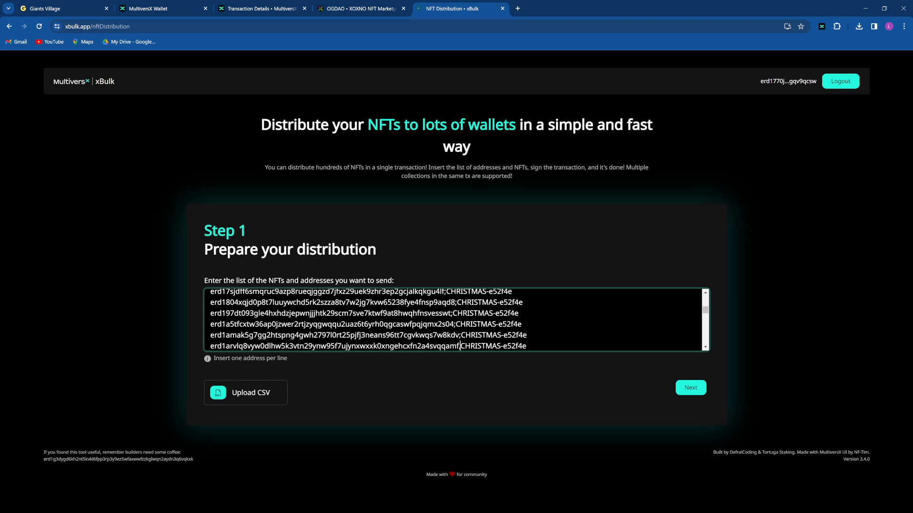
key(BackSpace)
text(;)
key(Down)
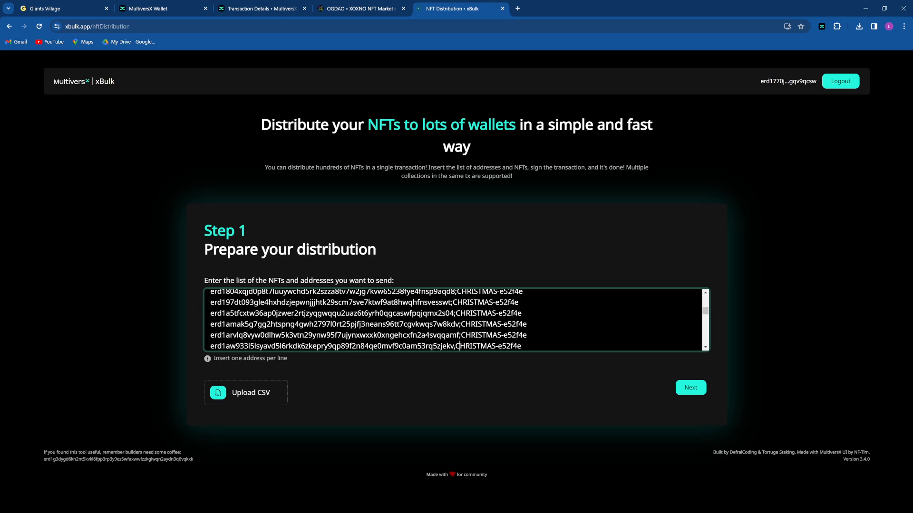
key(BackSpace)
key(Down)
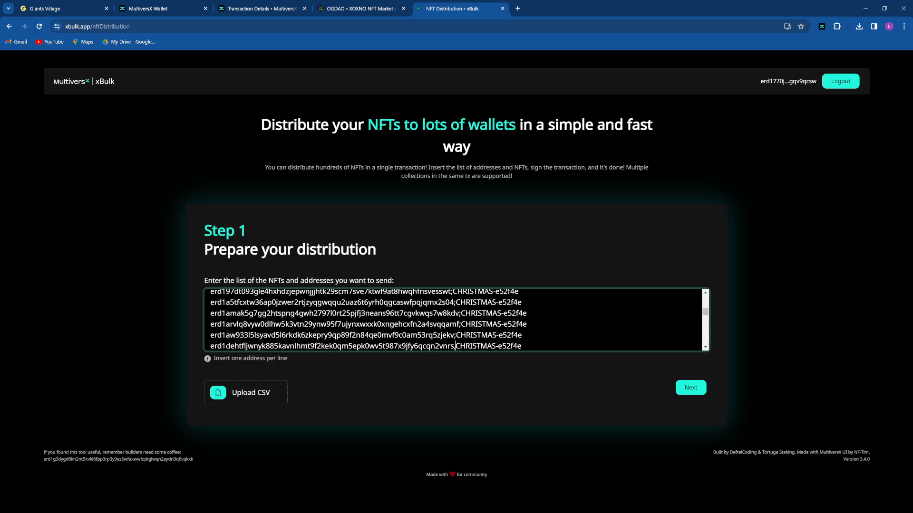
key(Delete)
text(;)
key(Down)
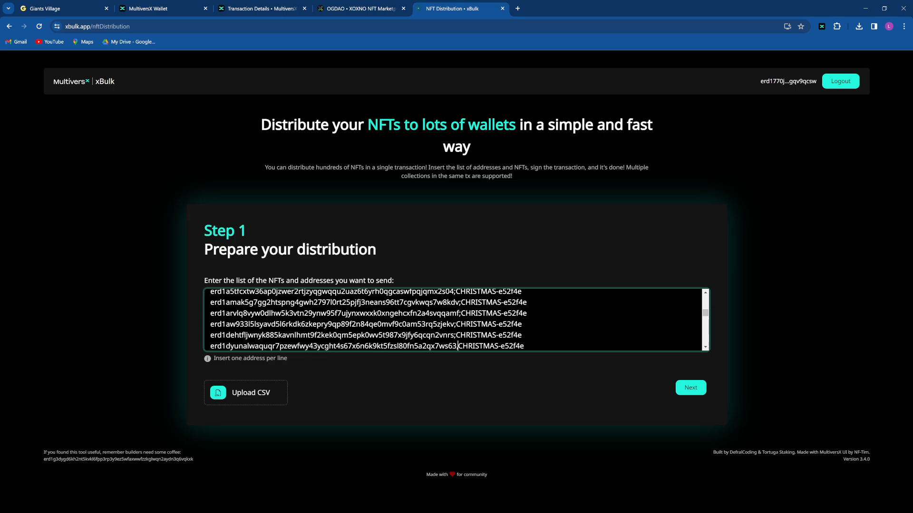
key(Delete)
text(;)
Step: Replace the comma before CHRISTMAS-e52f4e with a semicolon in lines 21 through 30 of the distribution list
key(Down)
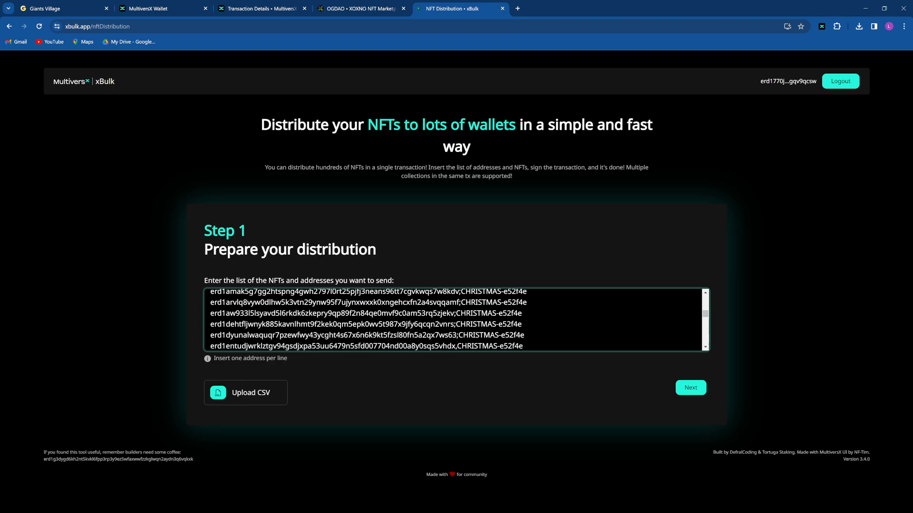
key(Delete)
text(;)
key(Down)
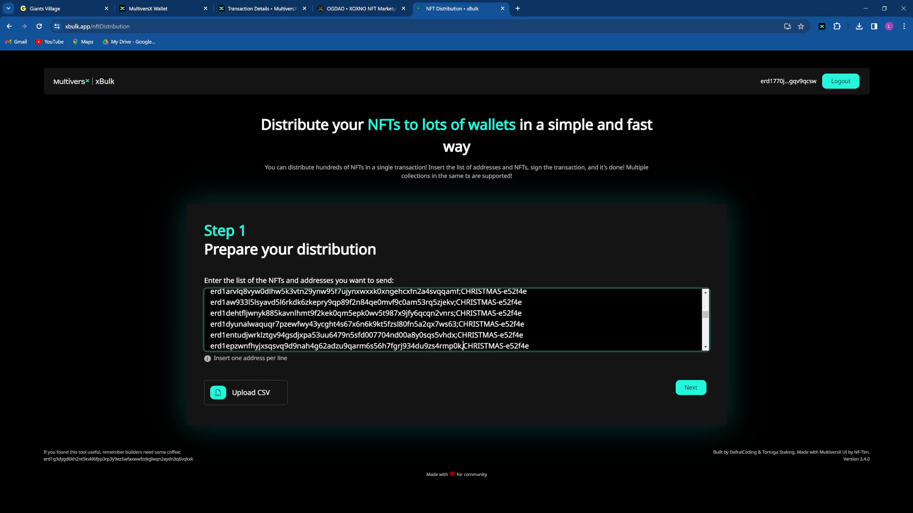
key(Delete)
text(;)
key(Down)
key(Delete)
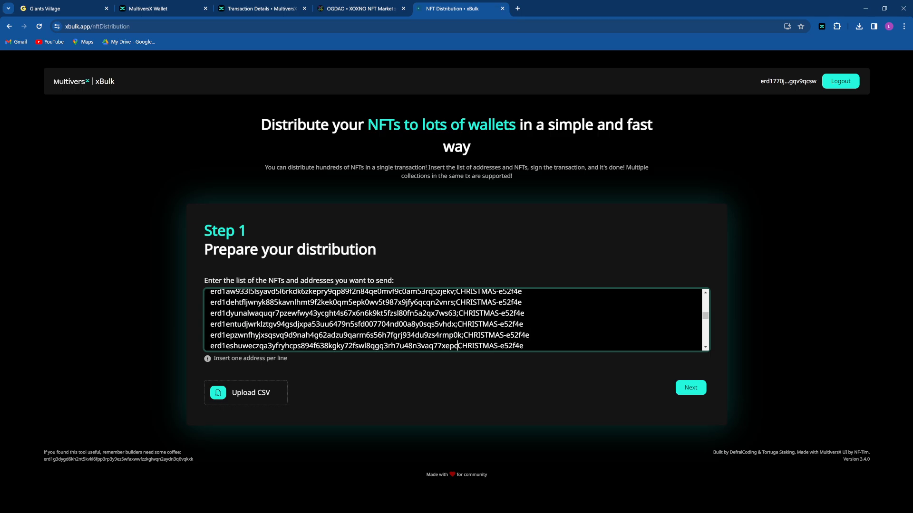
text(;)
key(Down)
key(Delete)
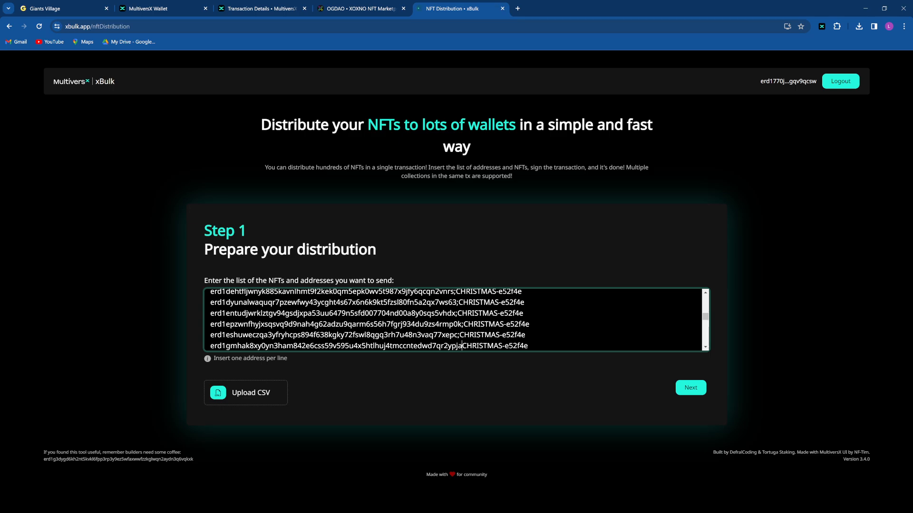
text(;)
key(Down)
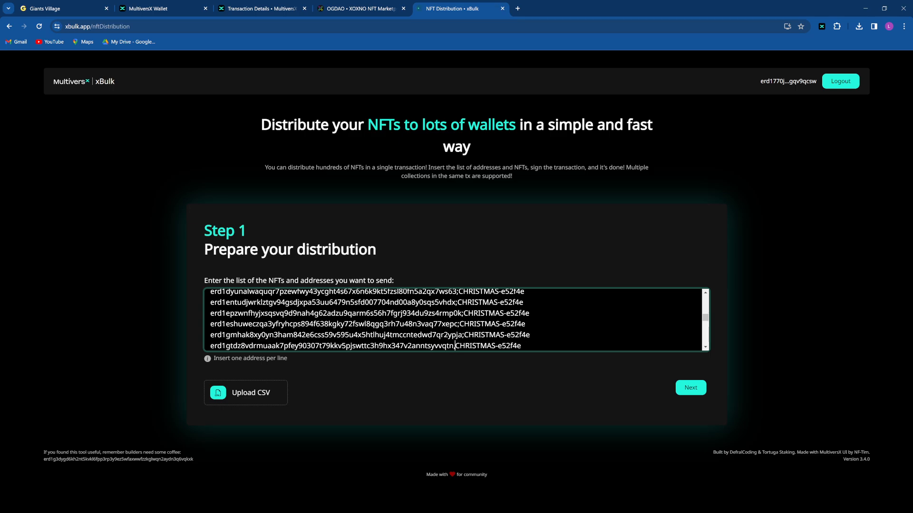
key(Delete)
text(;)
key(Down)
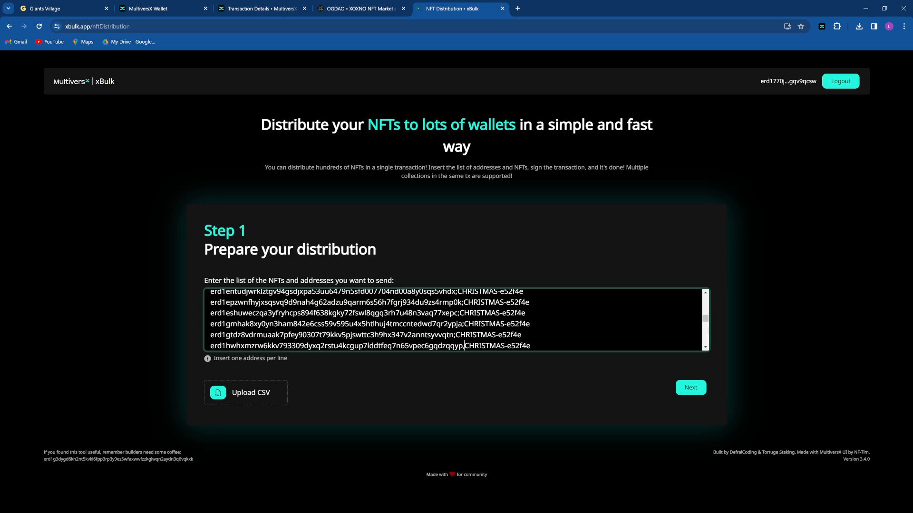
key(Delete)
text(;)
key(Down)
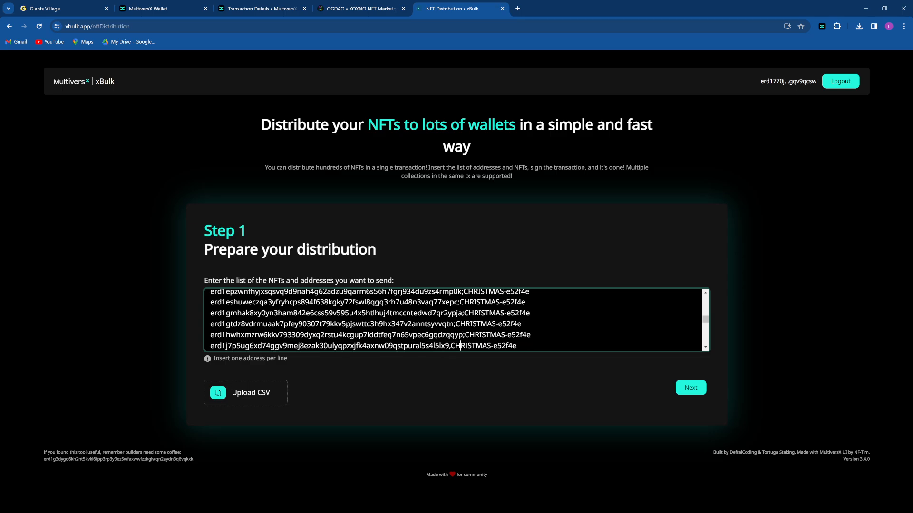
key(Left)
key(Left)
key(BackSpace)
text(;)
key(Down)
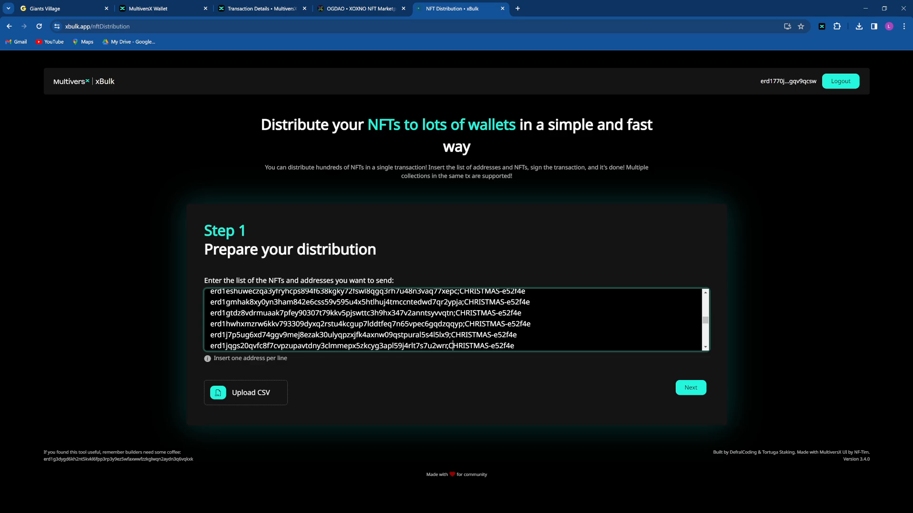
key(BackSpace)
text(;)
key(Down)
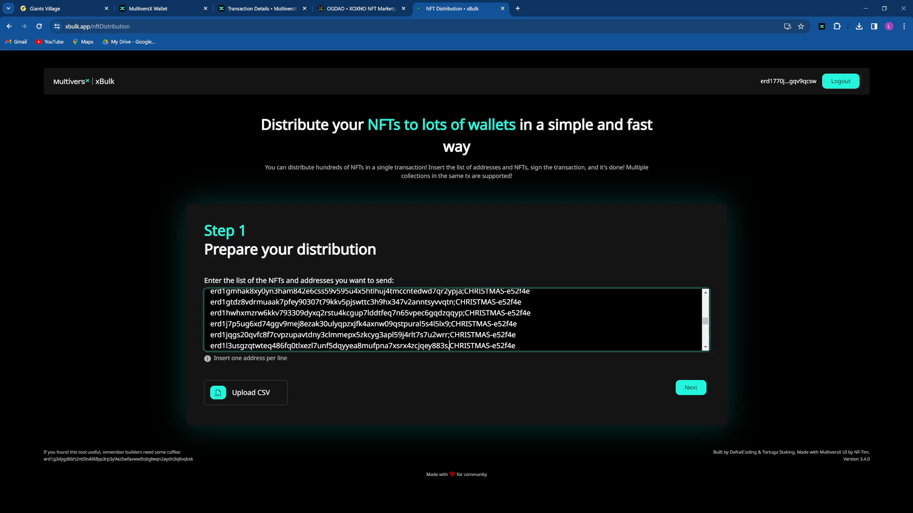
key(BackSpace)
text(;)
key(Down)
key(BackSpace)
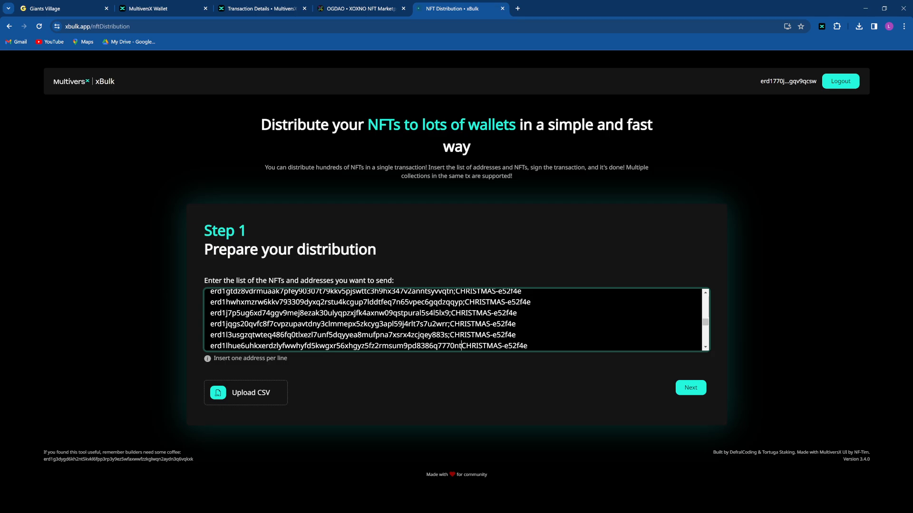
text(;)
Step: Replace the comma before CHRISTMAS-e52f4e with a semicolon in lines 31 through 40 of the distribution list
key(Down)
key(BackSpace)
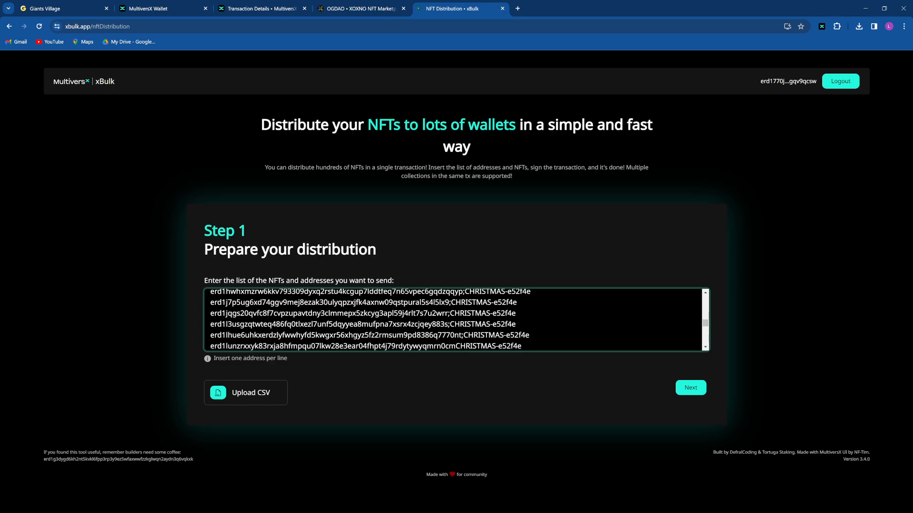
text(;)
key(Down)
key(BackSpace)
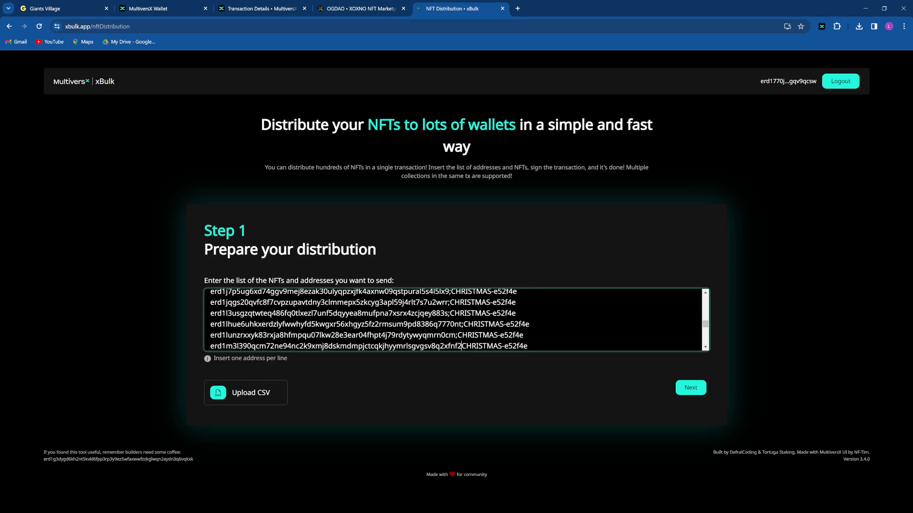
text(;)
key(Down)
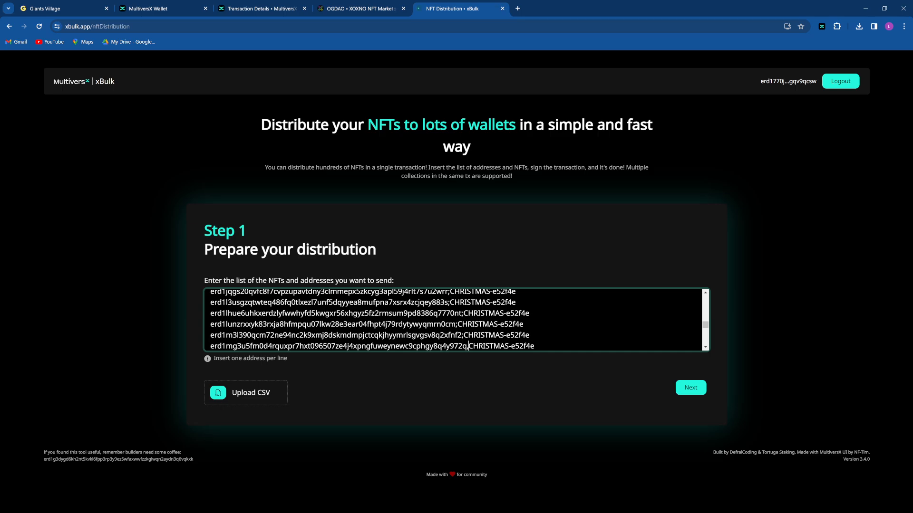
key(BackSpace)
text(;)
key(Down)
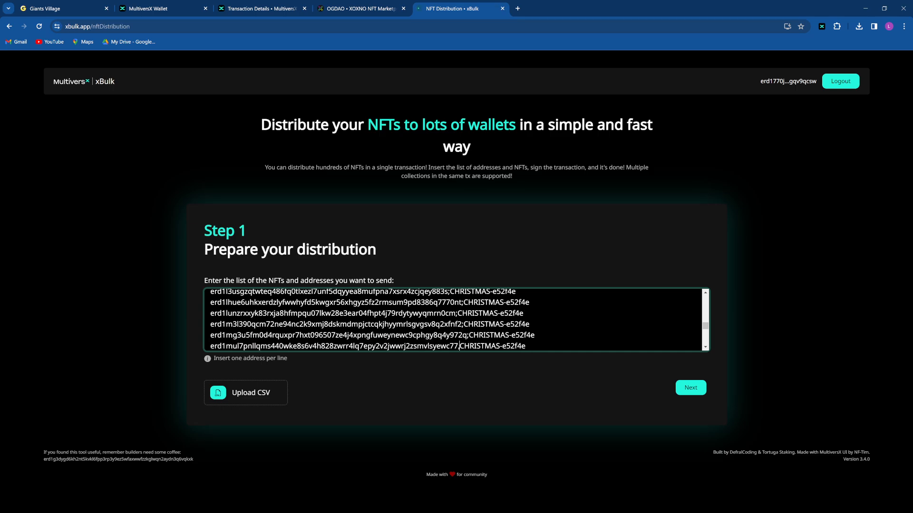
key(BackSpace)
text(;)
key(Down)
scroll(456, 320, down, 1)
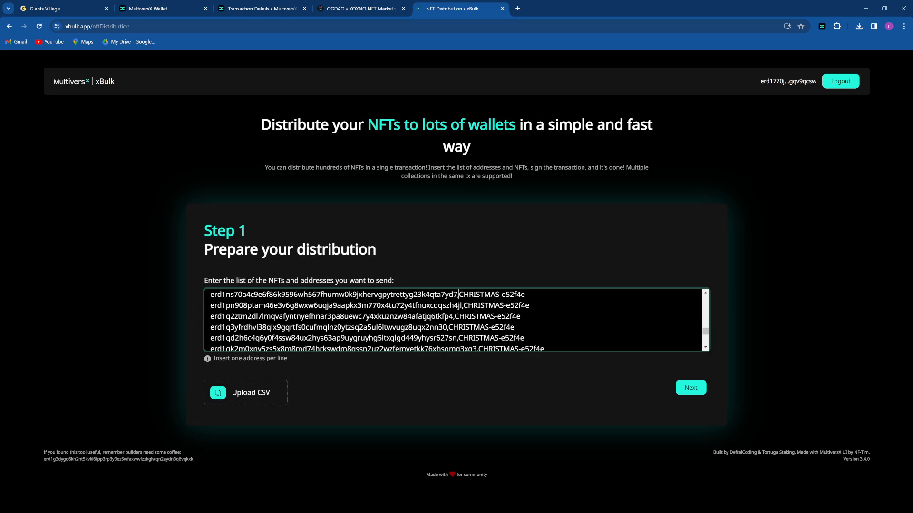
key(BackSpace)
text(;)
scroll(456, 320, up, 1)
key(Down)
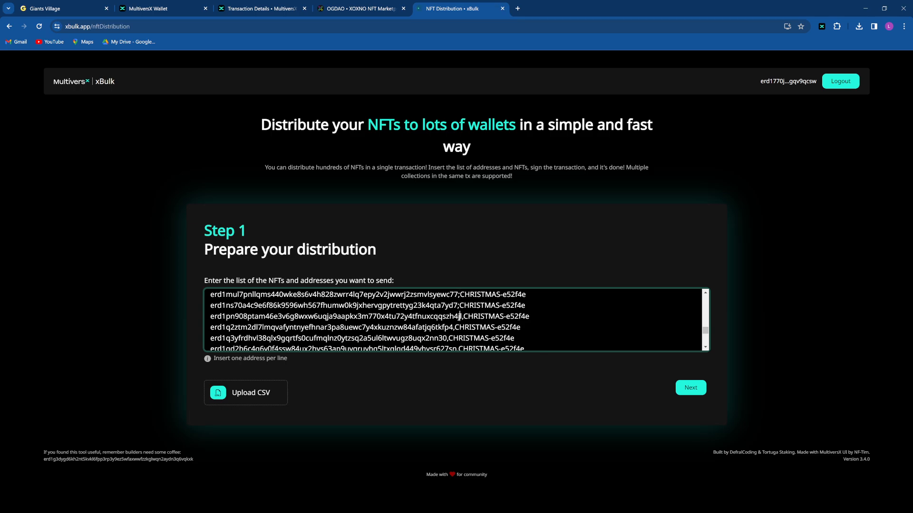
key(Right)
key(BackSpace)
text(;)
key(Down)
key(BackSpace)
text(;)
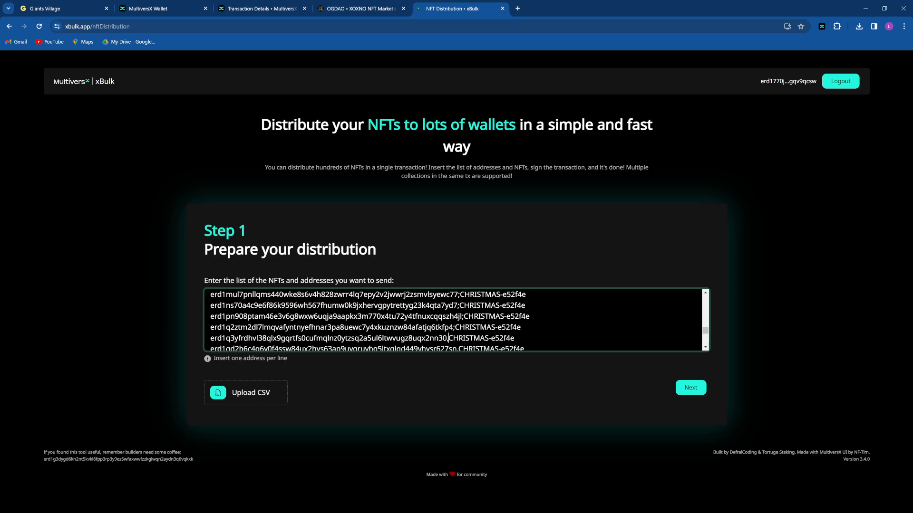
key(BackSpace)
text(;)
key(Down)
key(Right)
key(Right)
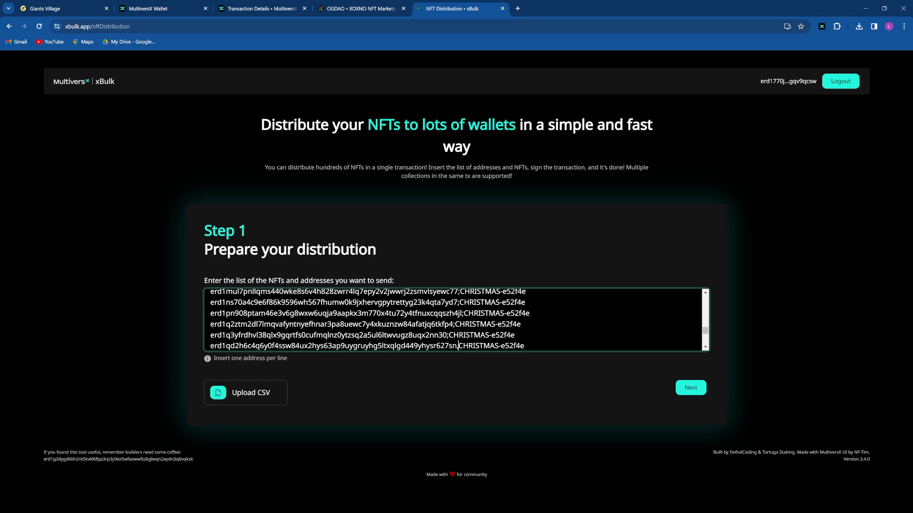
key(BackSpace)
text(;)
key(Down)
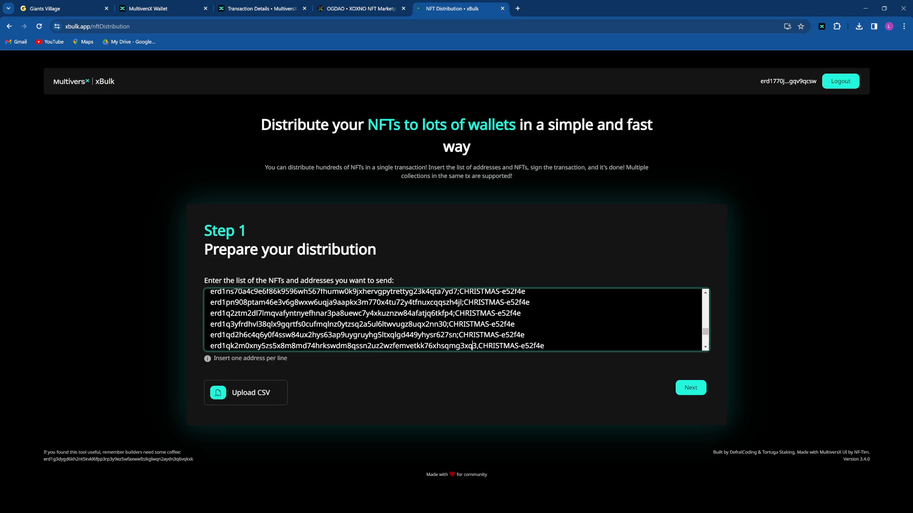
key(BackSpace)
text(;)
Step: Replace the comma before CHRISTMAS-e52f4e with a semicolon in lines 41 through 48 of the distribution list
key(Down)
key(BackSpace)
text(;)
key(Down)
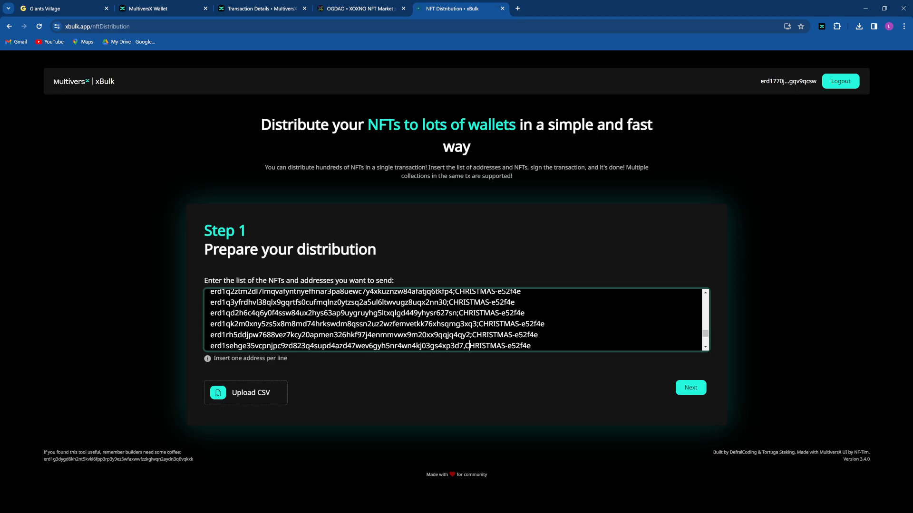
key(BackSpace)
text(;)
key(Down)
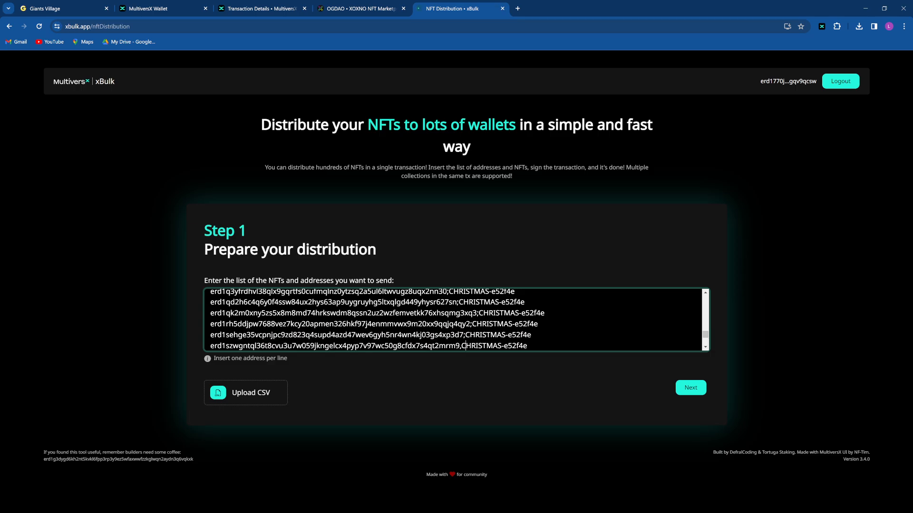
key(BackSpace)
text(;)
key(Down)
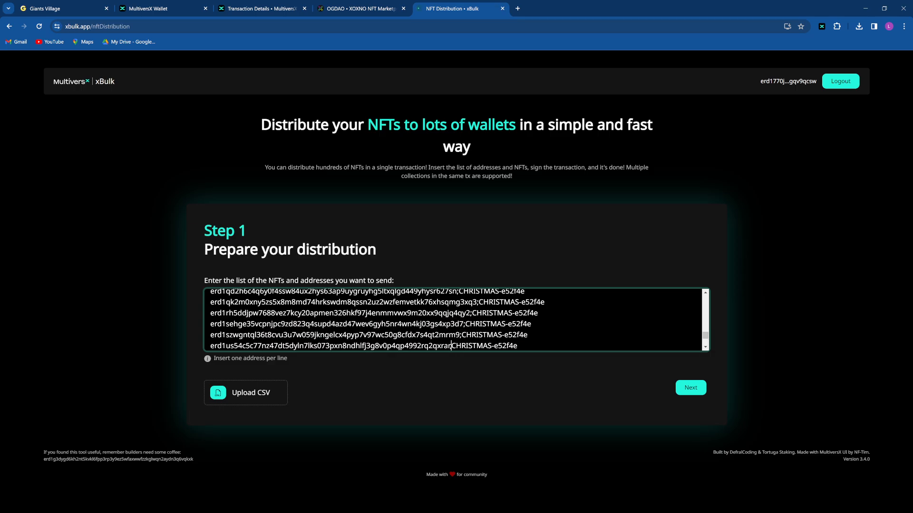
text(;)
key(Down)
key(BackSpace)
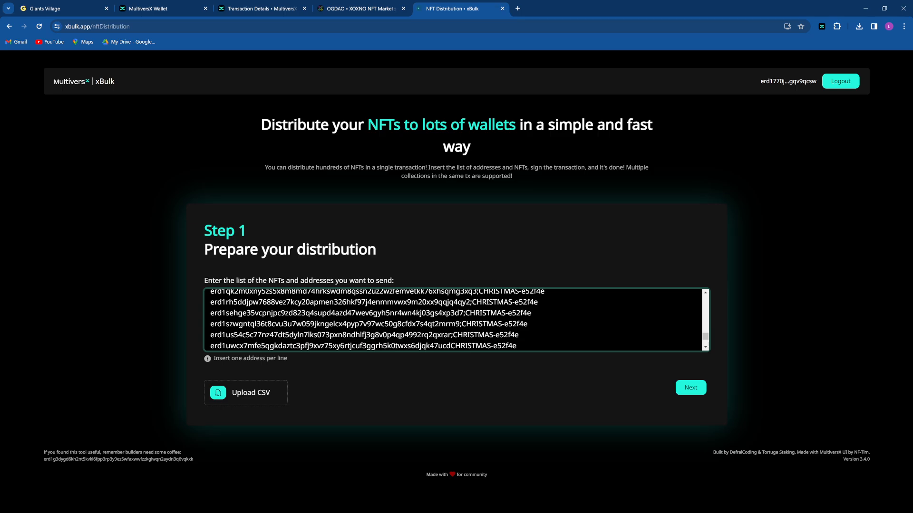
text(;)
key(Down)
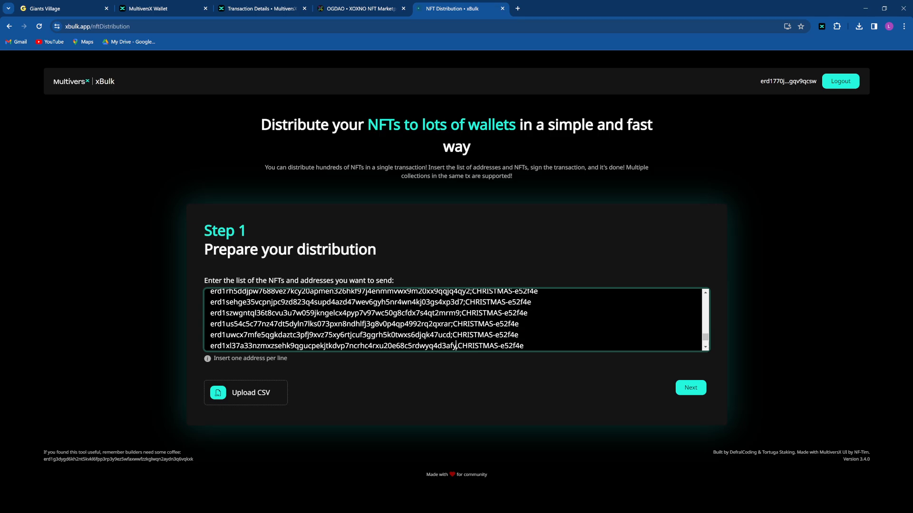
key(BackSpace)
text(;)
key(Down)
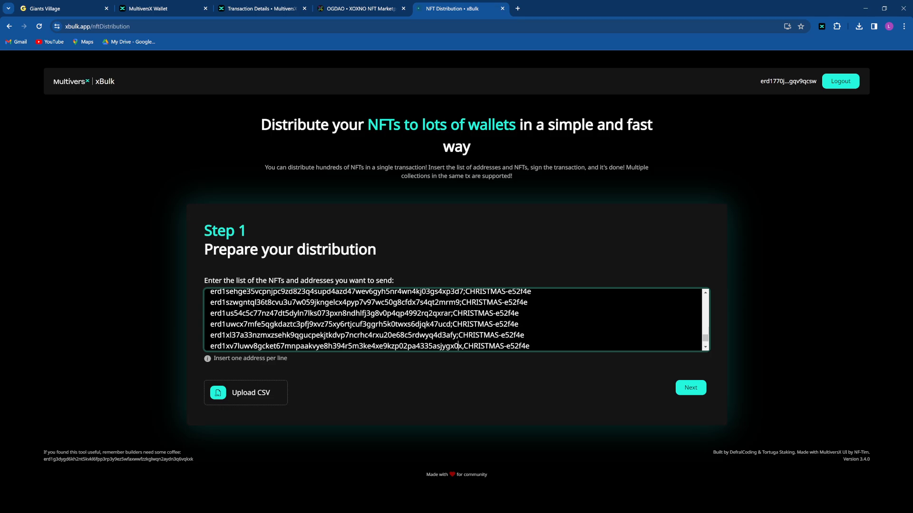
key(BackSpace)
text(;)
key(Down)
key(Left)
key(Left)
key(BackSpace)
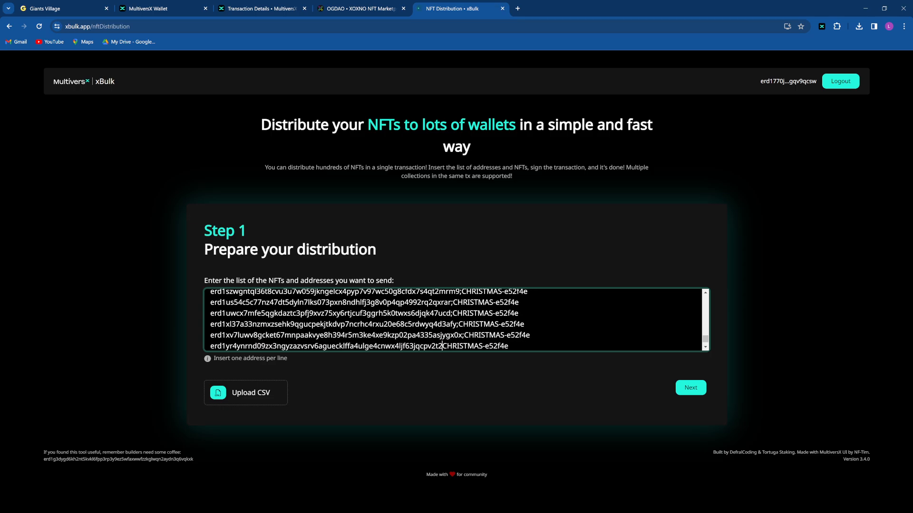
text(;)
Step: Remove the empty line at the end of the distribution list and proceed to the distribution summary
key(Down)
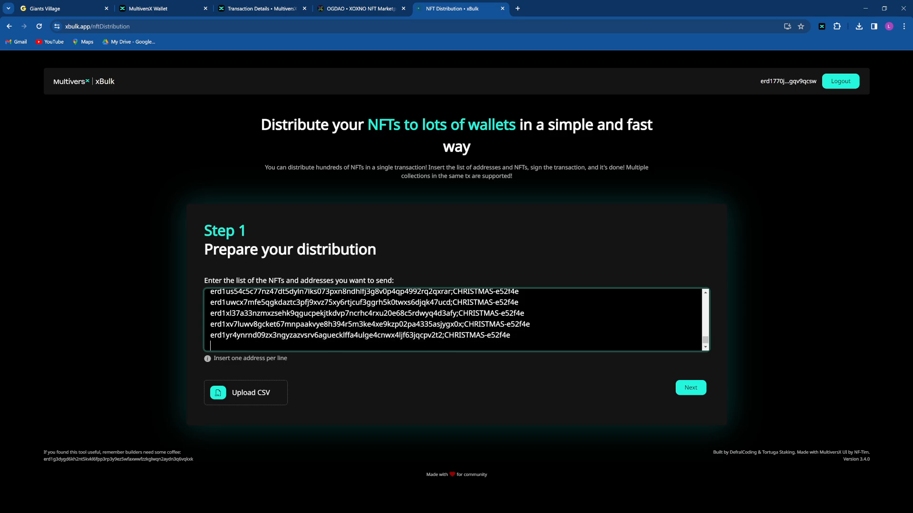
key(BackSpace)
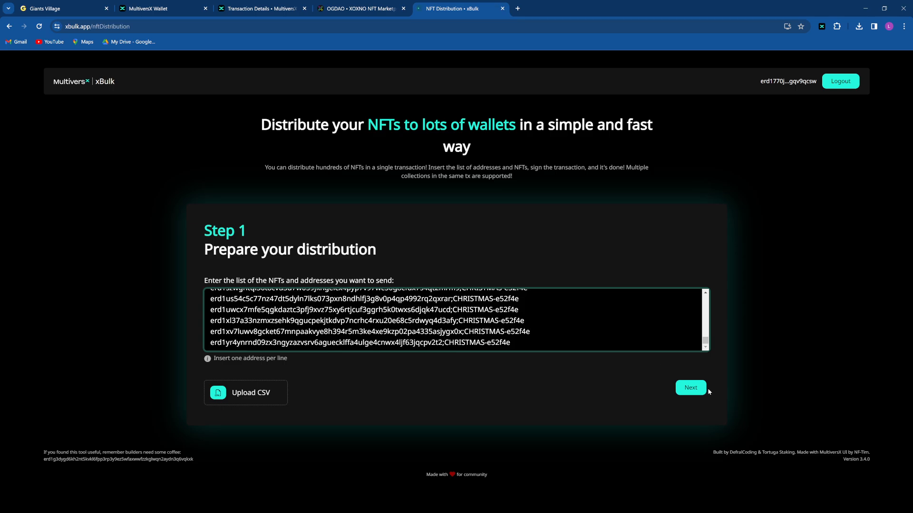
click(688, 386)
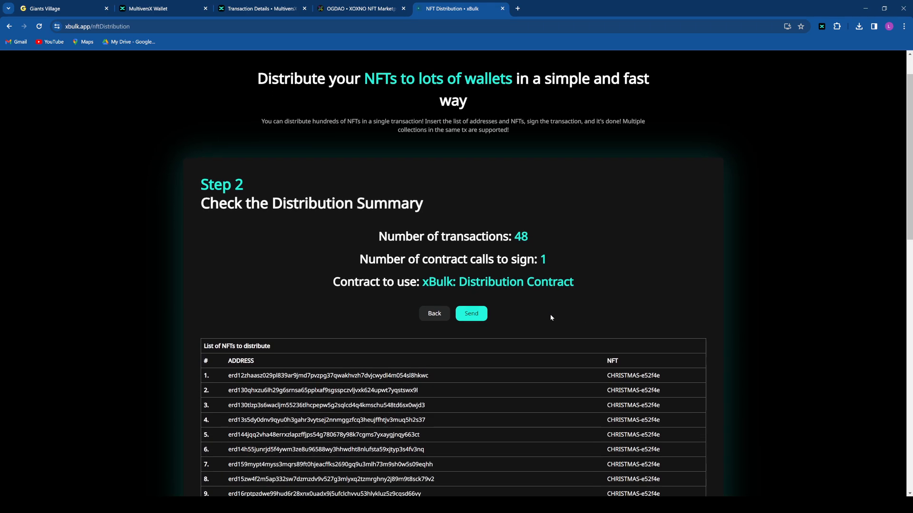
Step: Review the distribution summary, checking the transaction count, contract calls and the address and NFT of every listed row
scroll(440, 164, down, 2)
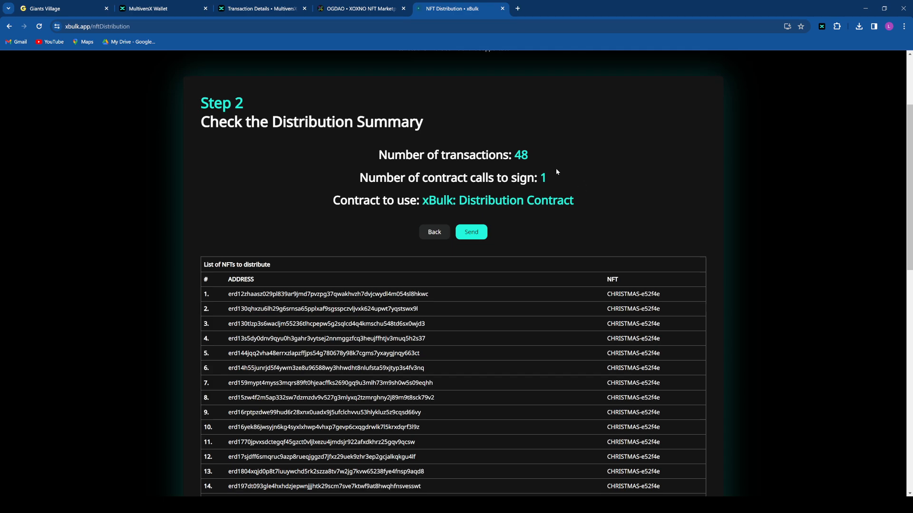
scroll(555, 169, down, 3)
scroll(555, 170, up, 1)
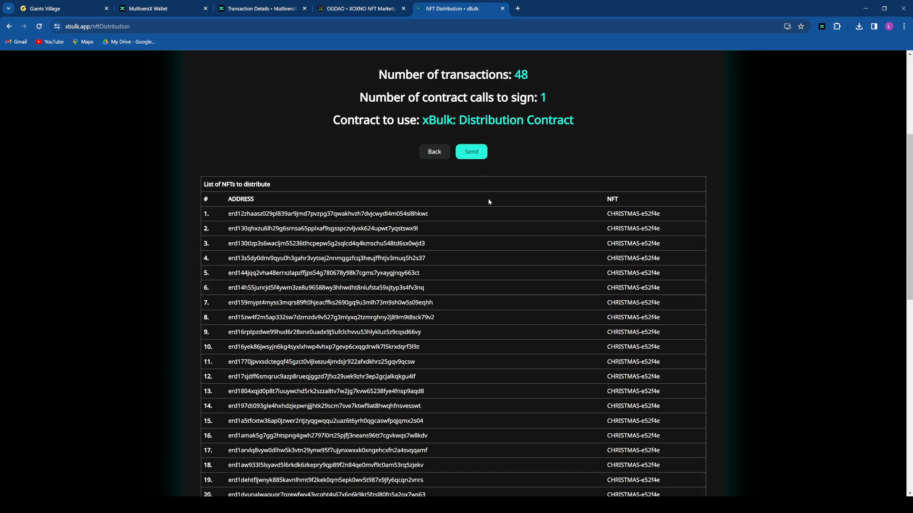
scroll(488, 208, down, 10)
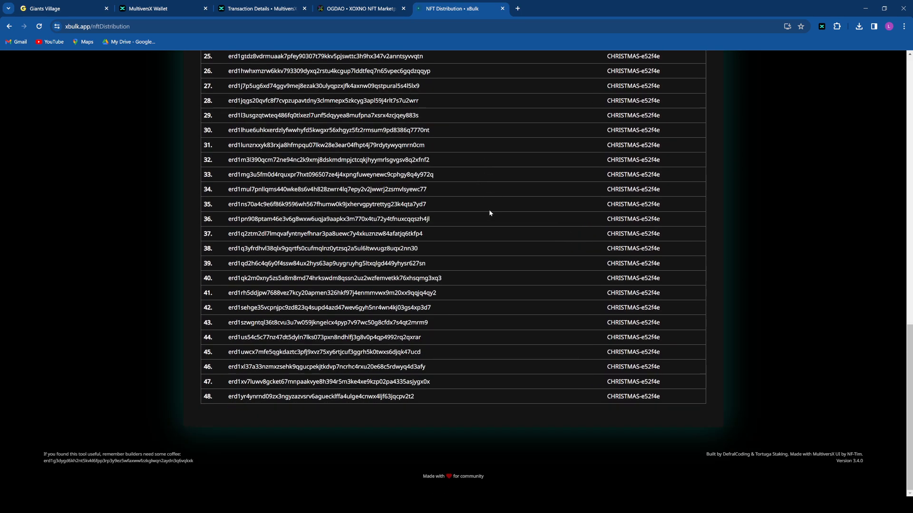
scroll(490, 216, up, 4)
scroll(490, 215, up, 9)
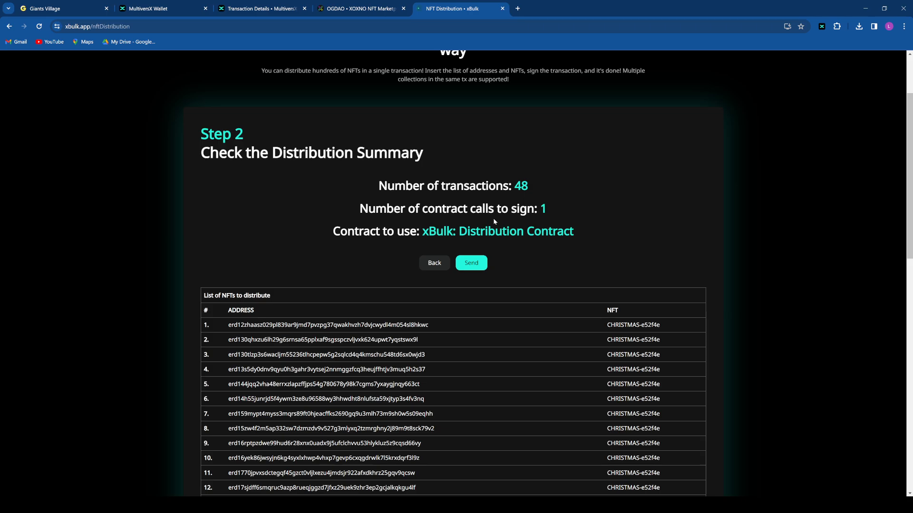
scroll(494, 222, up, 2)
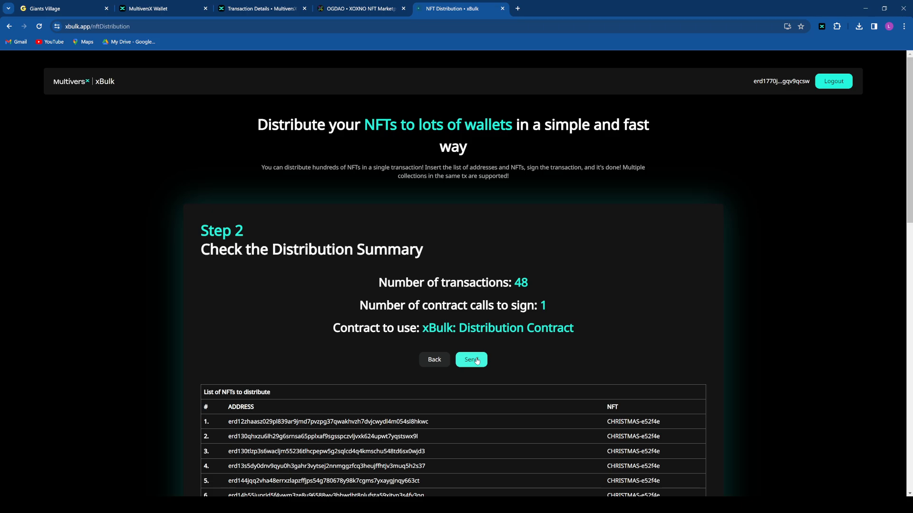
scroll(470, 248, down, 12)
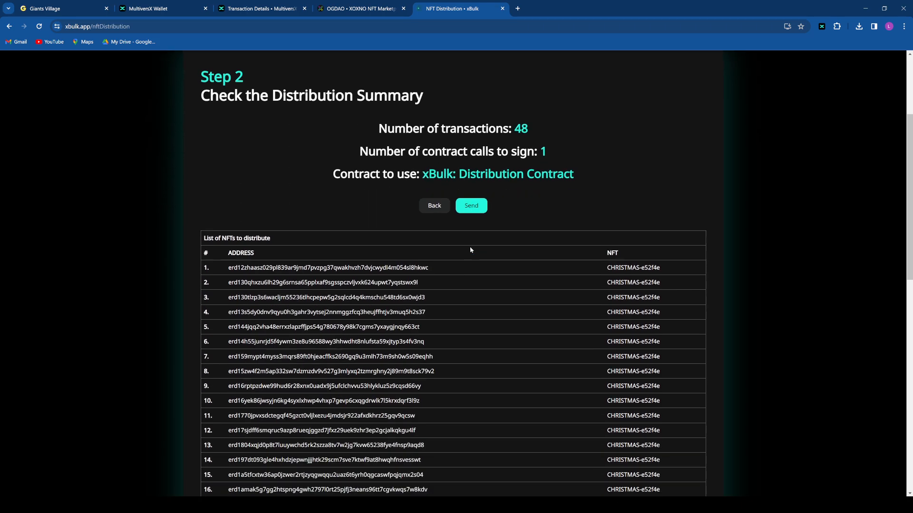
scroll(466, 258, up, 6)
scroll(466, 260, up, 3)
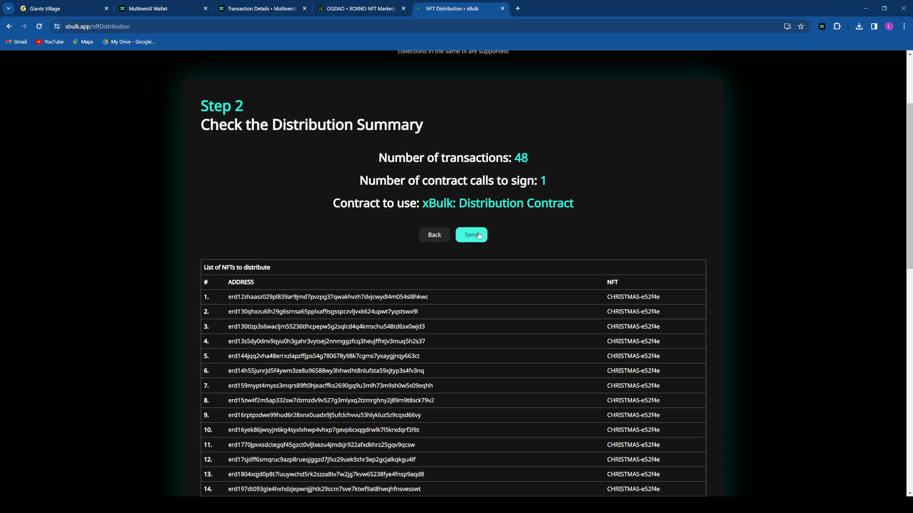
scroll(479, 235, up, 3)
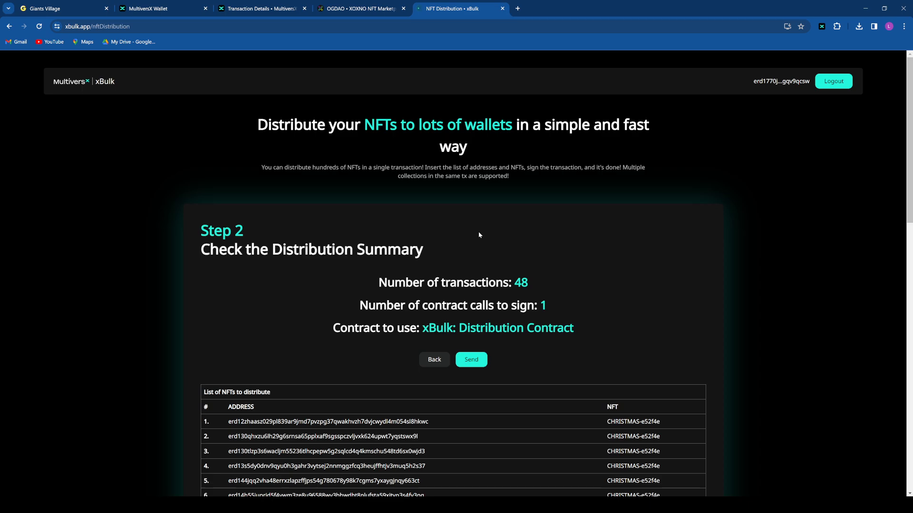
scroll(479, 235, down, 3)
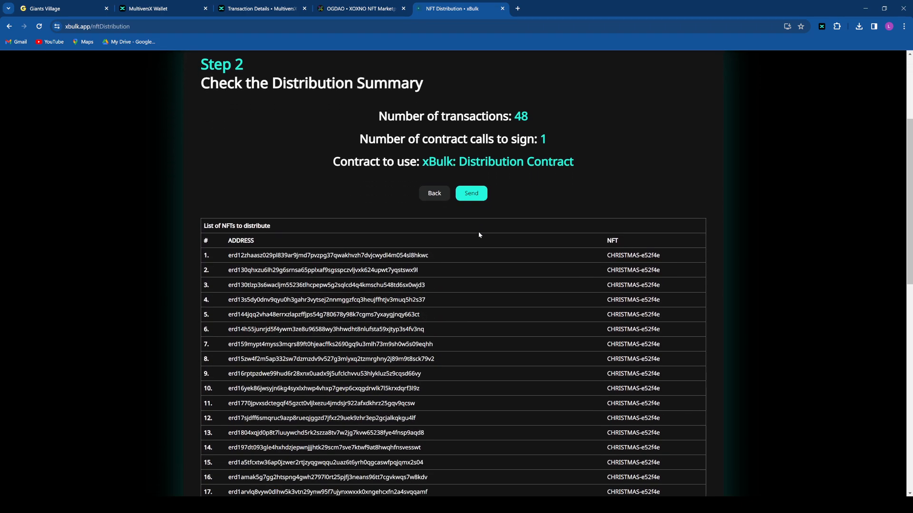
scroll(479, 235, down, 10)
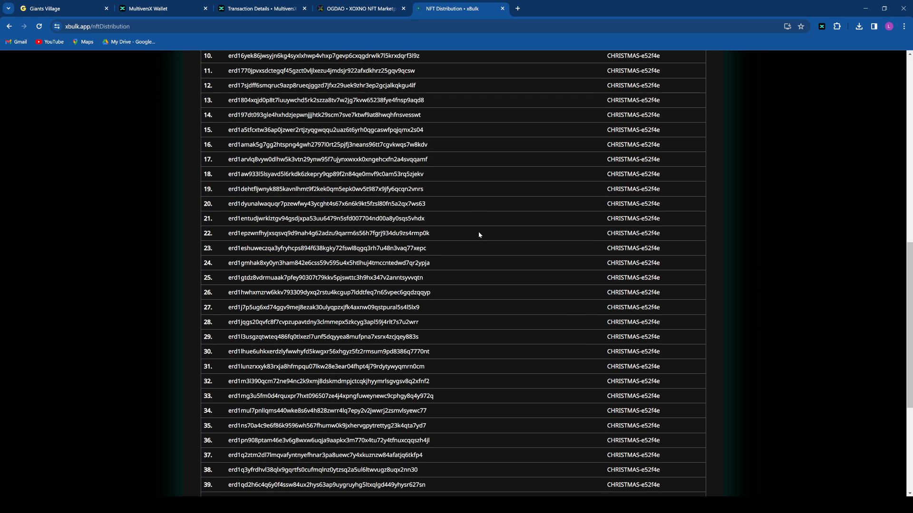
scroll(478, 233, up, 12)
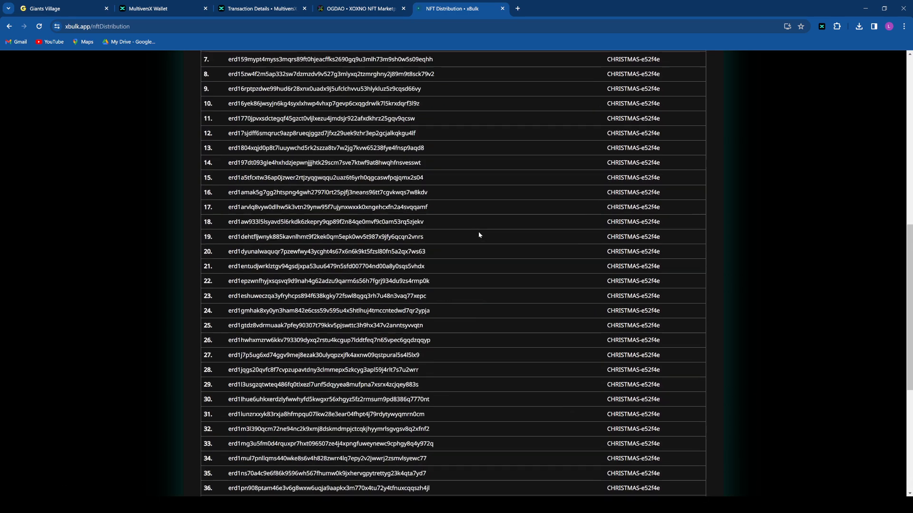
scroll(478, 235, up, 1)
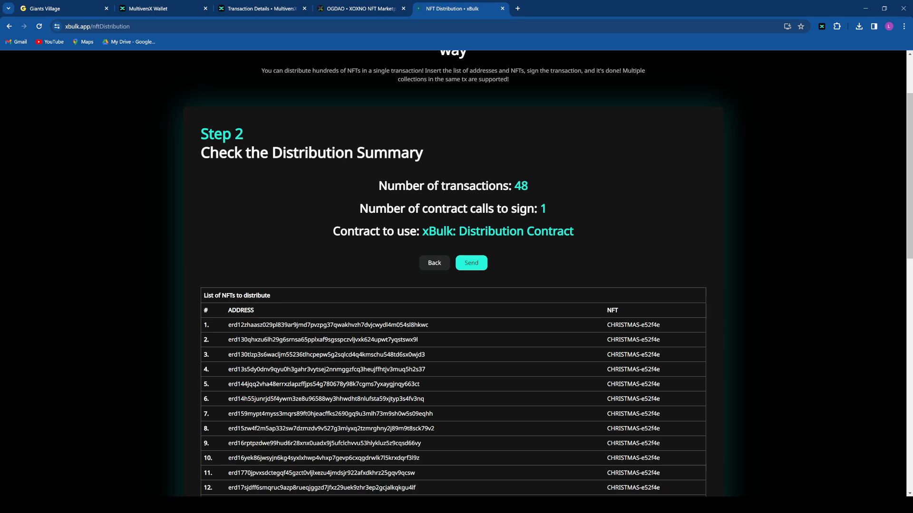
scroll(505, 231, down, 5)
scroll(506, 232, up, 5)
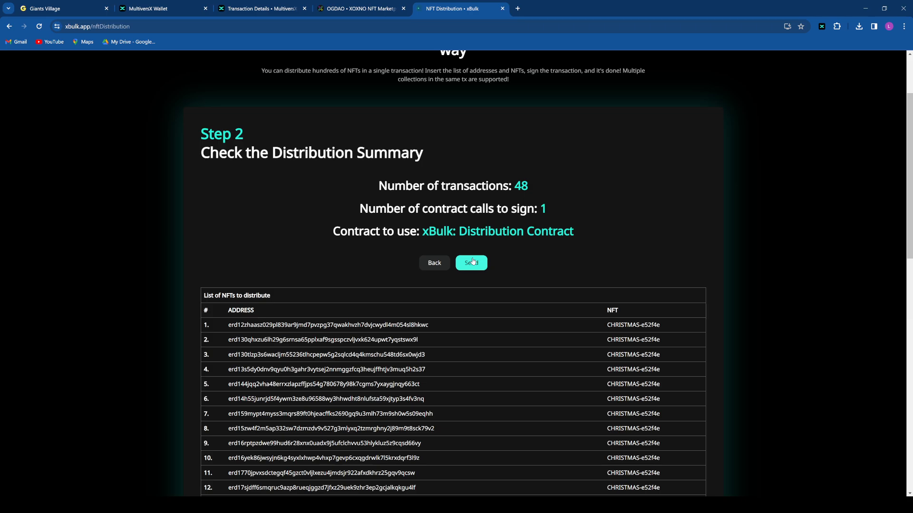
Step: Switch to the MultiversX Explorer transaction page, open the SFT details of CHRISTMAS-e52f4e-01 and preview its asset image
click(261, 9)
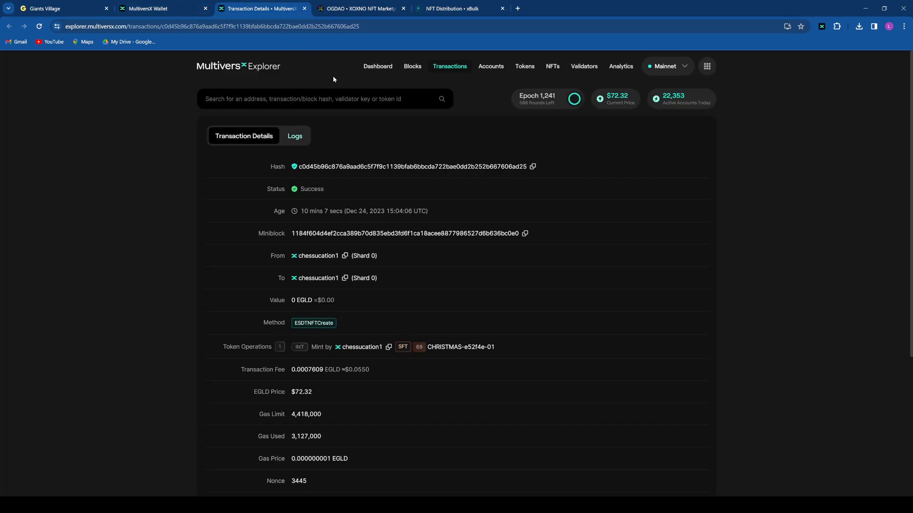
click(455, 349)
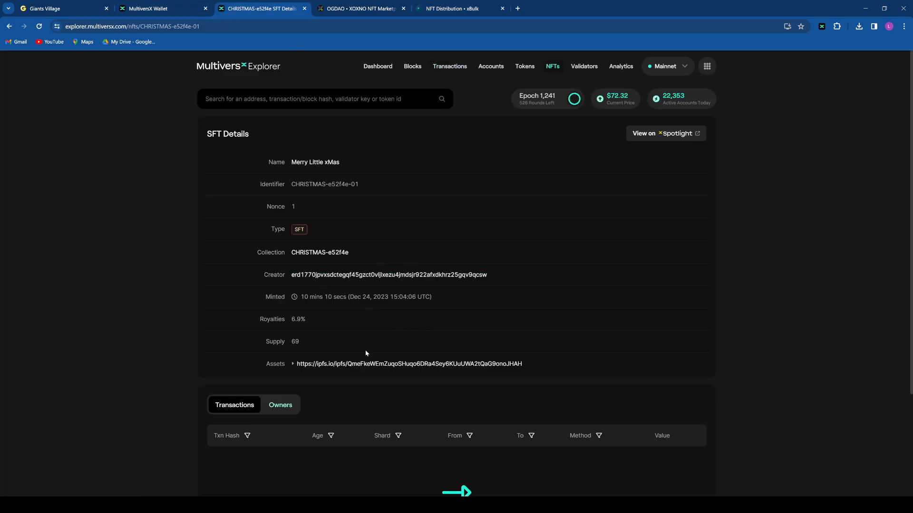
mouse_move(351, 367)
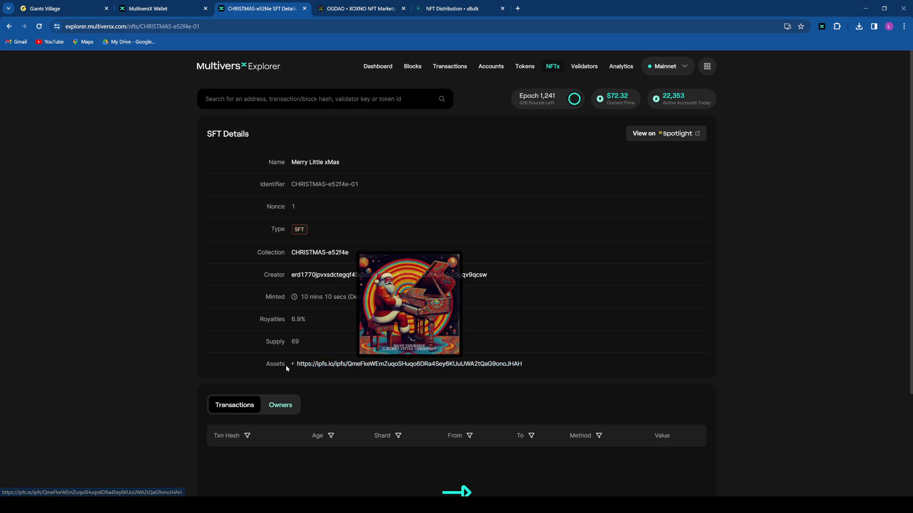
Step: Open the SFT's IPFS asset link, view the media file, and return to the SFT details page
click(311, 365)
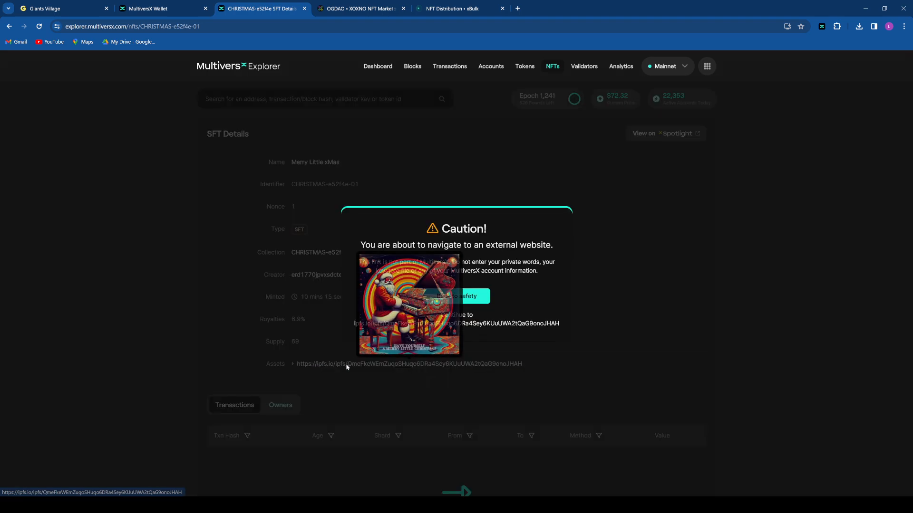
click(477, 322)
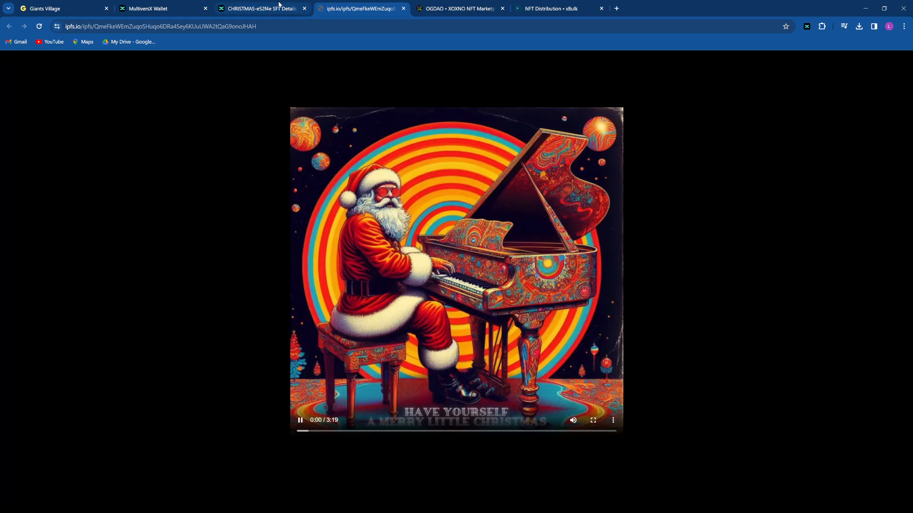
click(300, 421)
click(403, 9)
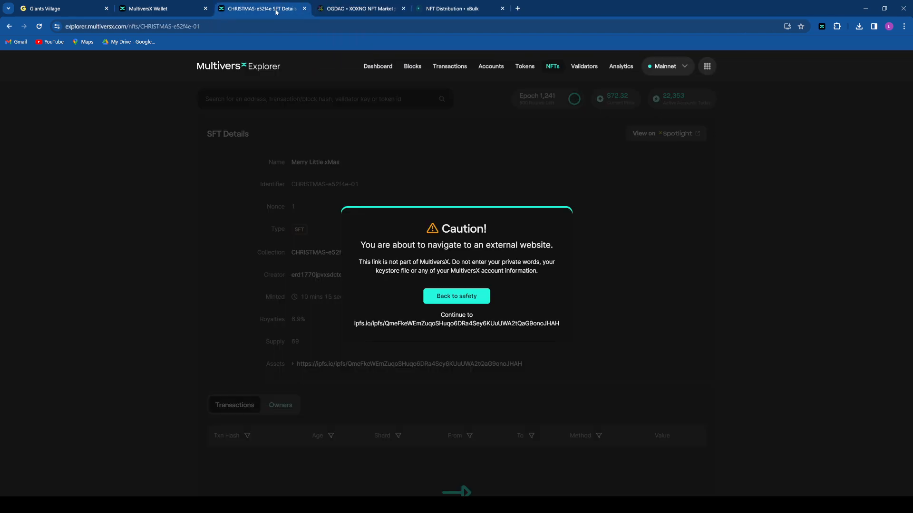
click(530, 153)
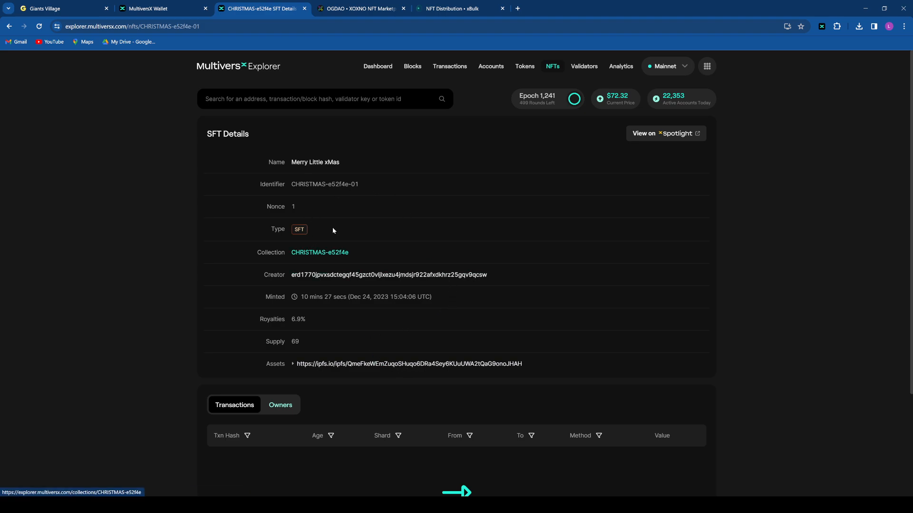
Step: Switch to the xBulk distribution and check the summary rows against the entered list, ending on the distribution summary
click(454, 7)
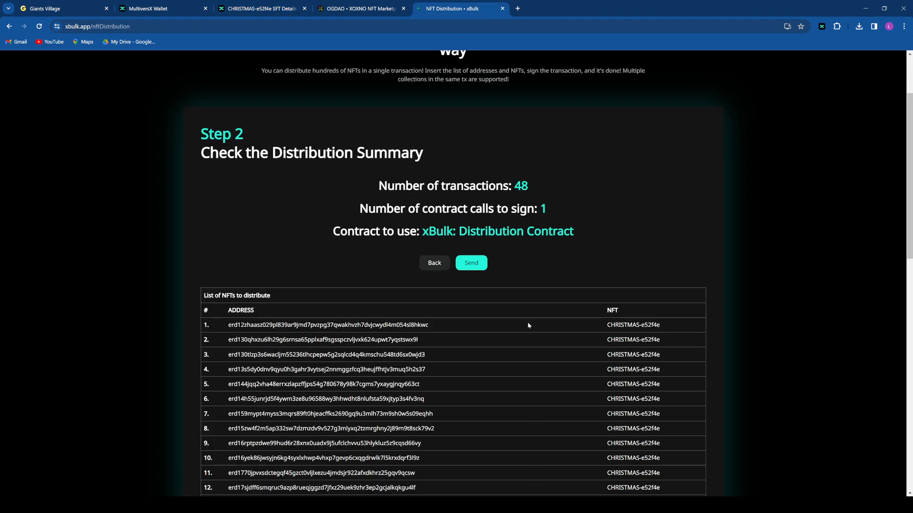
scroll(527, 325, down, 13)
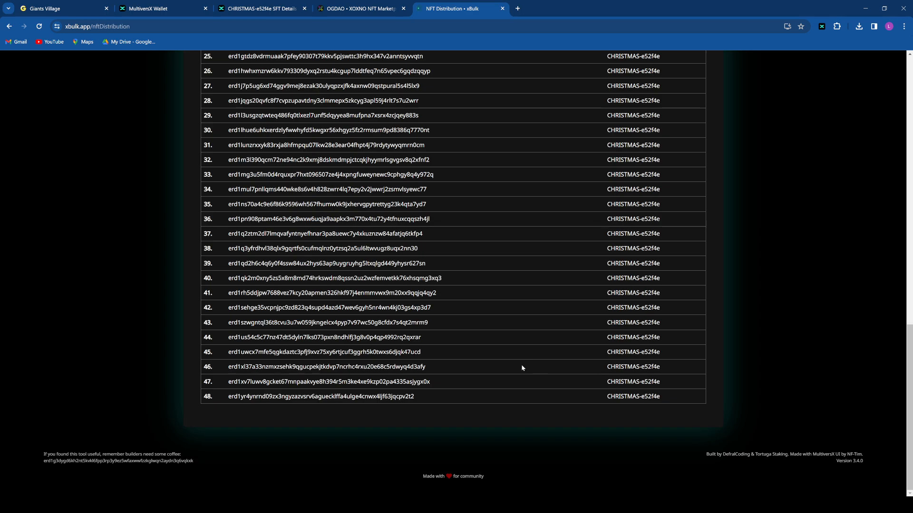
scroll(521, 364, up, 13)
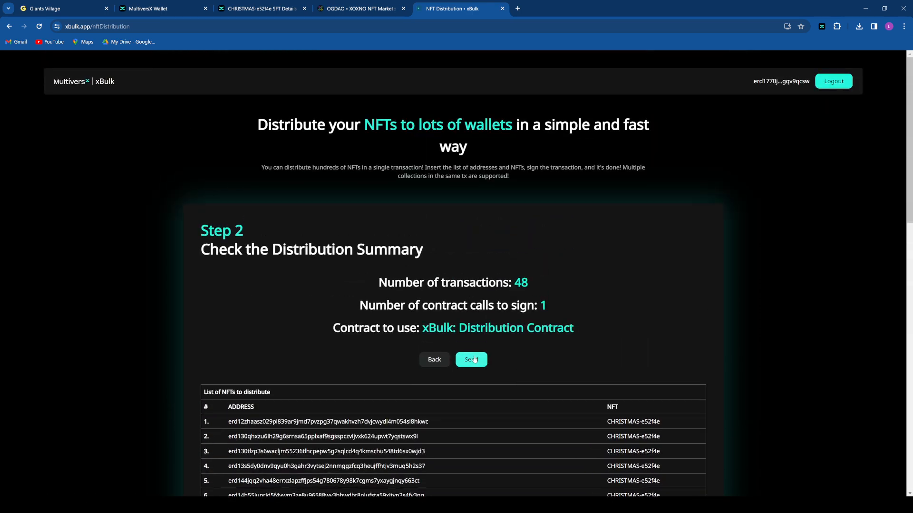
click(434, 360)
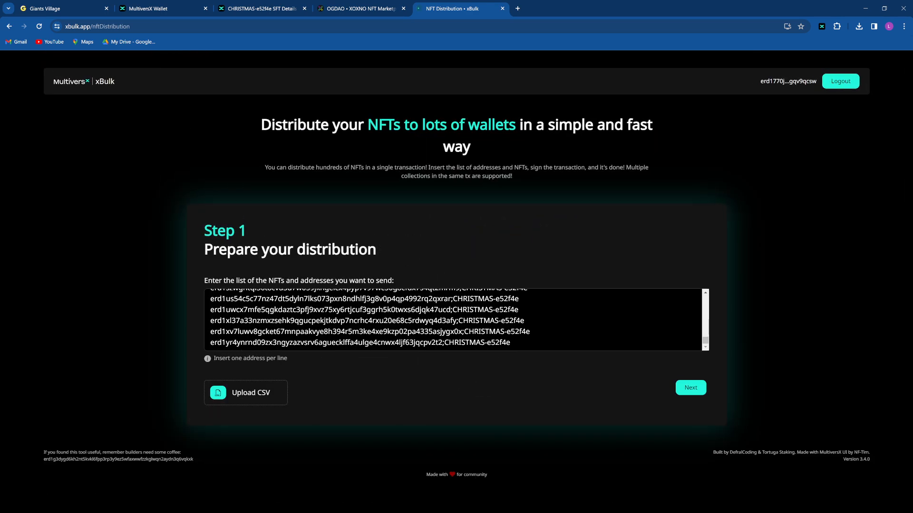
scroll(456, 320, up, 10)
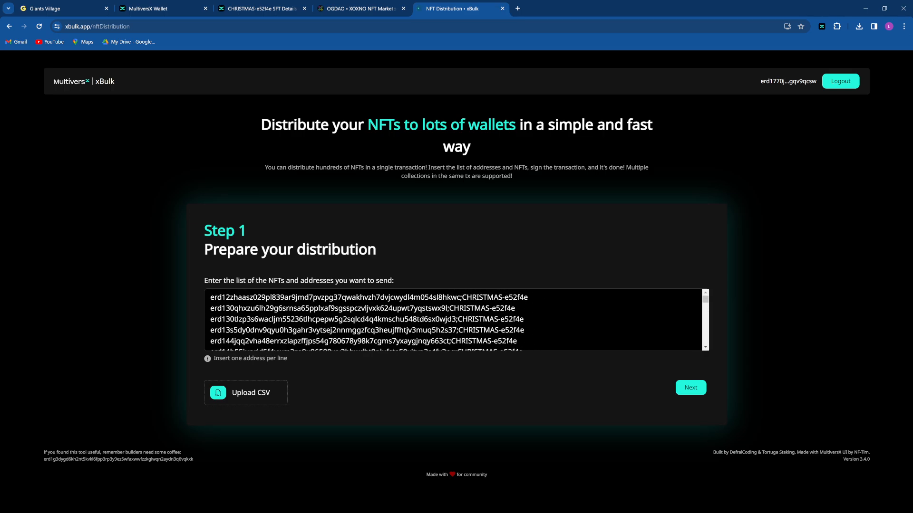
click(686, 387)
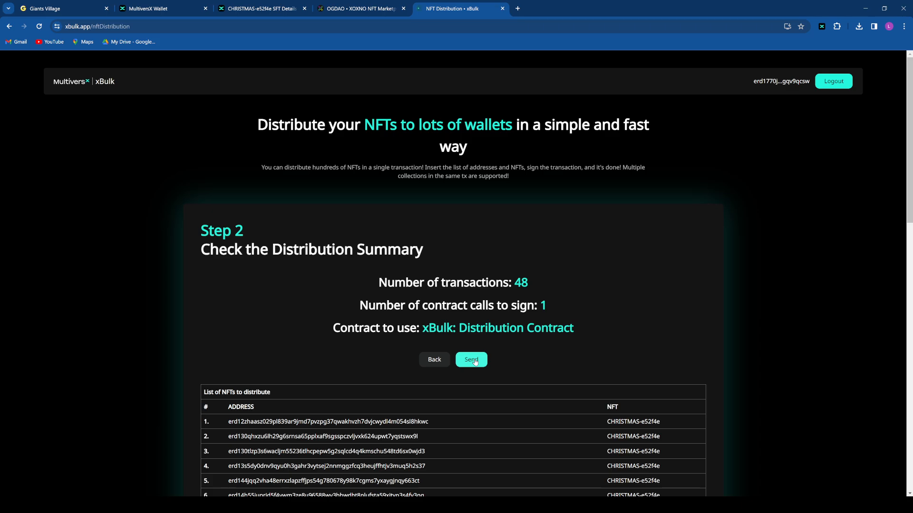
Step: Copy the SFT identifier CHRISTMAS-e52f4e-01 from its MultiversX Explorer details page and switch to the Excel holder list
click(279, 11)
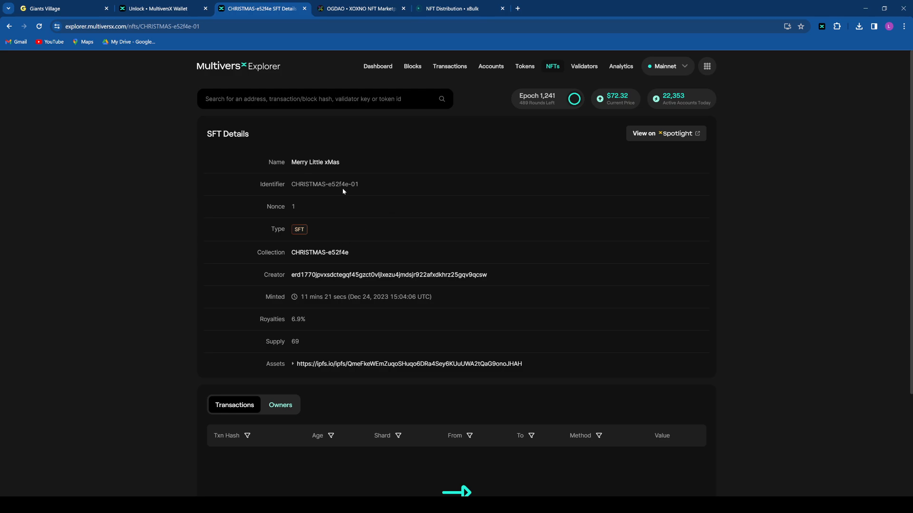
triple_click(325, 184)
key(ctrl+c)
key(alt+Tab)
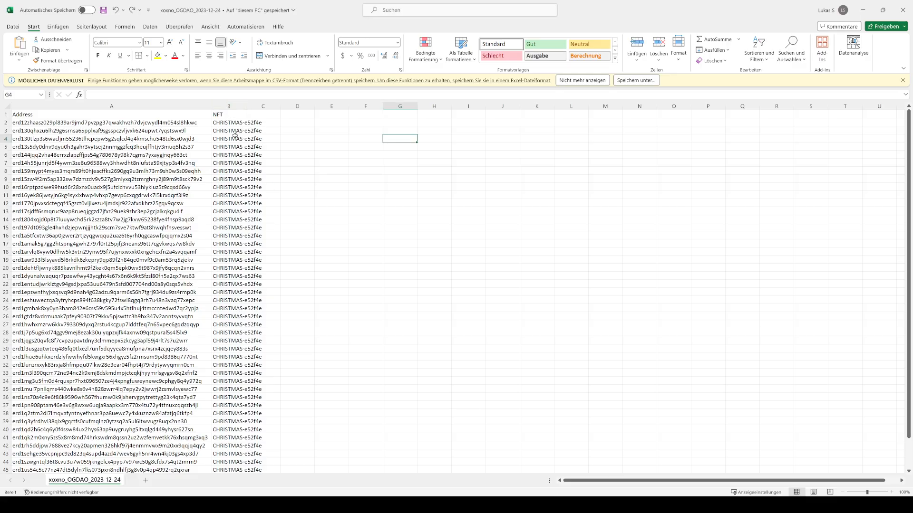
Step: Try to paste the copied identifier over the NFT column entries in cells B2 through B49
click(234, 122)
scroll(199, 237, down, 11)
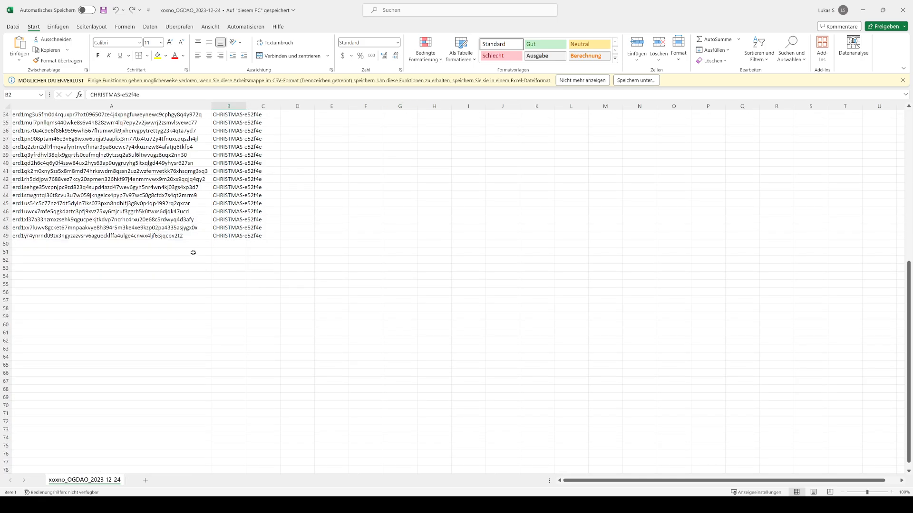
shift+click(216, 236)
key(ctrl+v)
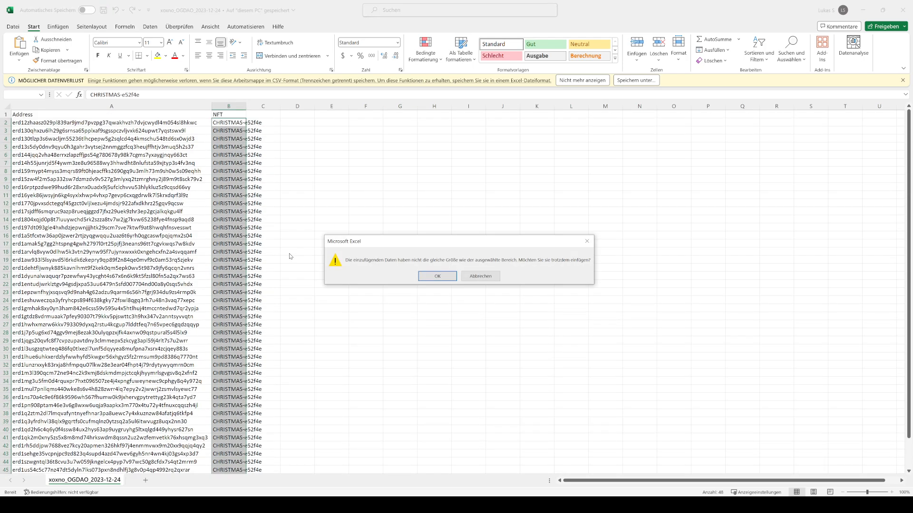
click(437, 276)
Step: Paste the copied identifier into cell B2 and undo the paste
click(229, 130)
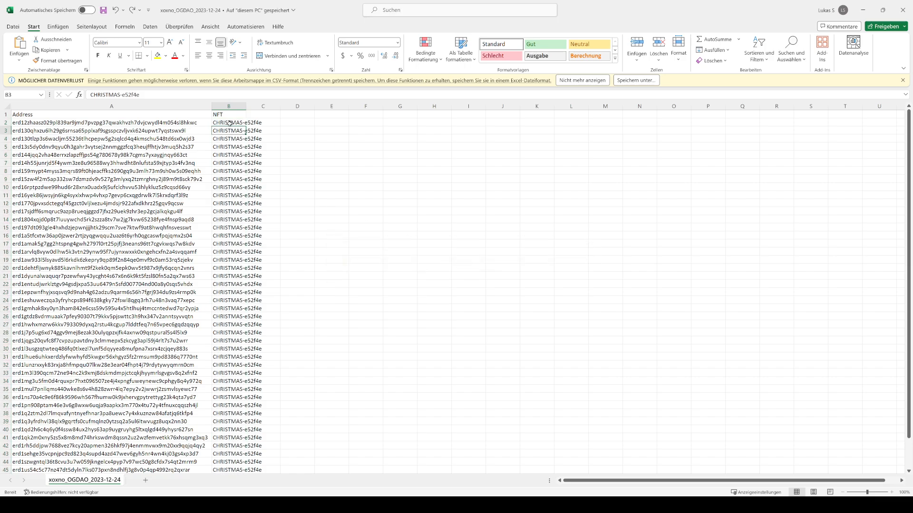
click(229, 123)
key(ctrl+v)
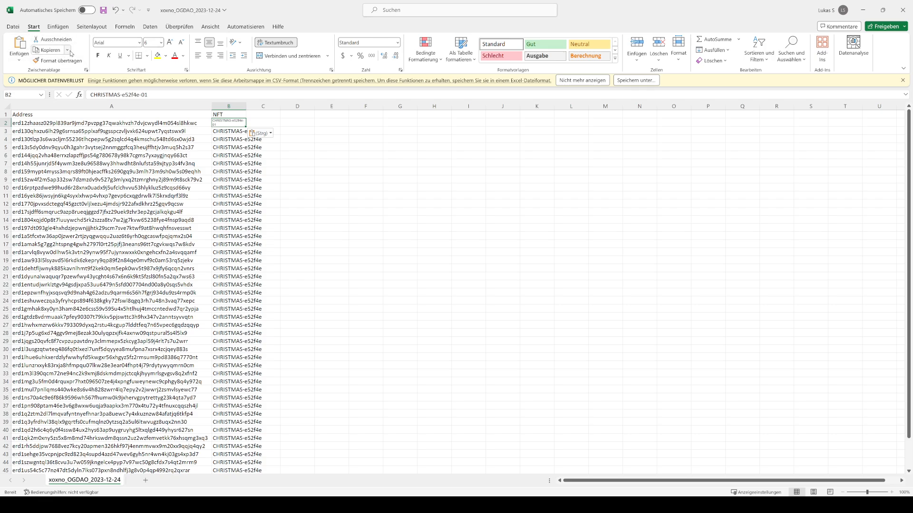
click(115, 9)
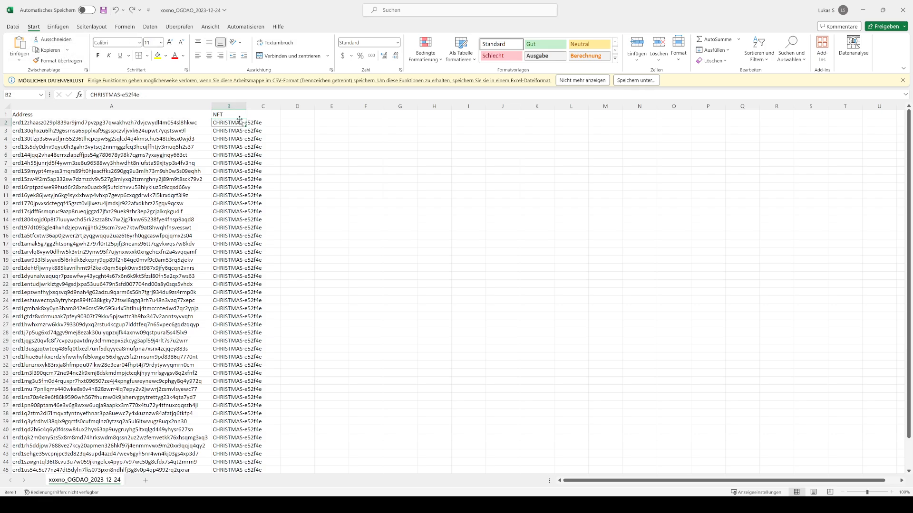
Step: Append -01 to the NFT identifier in cell B2 so that it reads CHRISTMAS-e52f4e-01
click(288, 125)
click(232, 117)
click(233, 121)
click(148, 98)
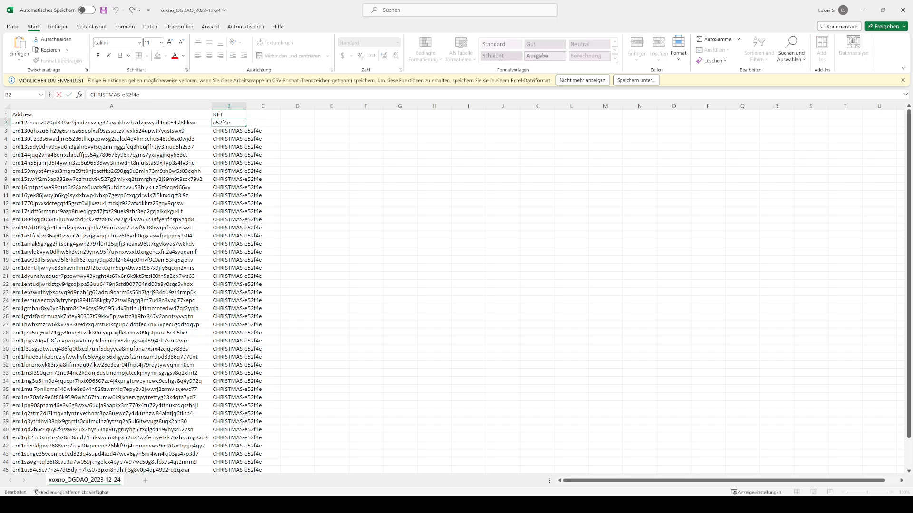
text(-01)
click(326, 156)
Step: Fill the identifier from cell B2 down the NFT column through row 49 and save the file
click(237, 123)
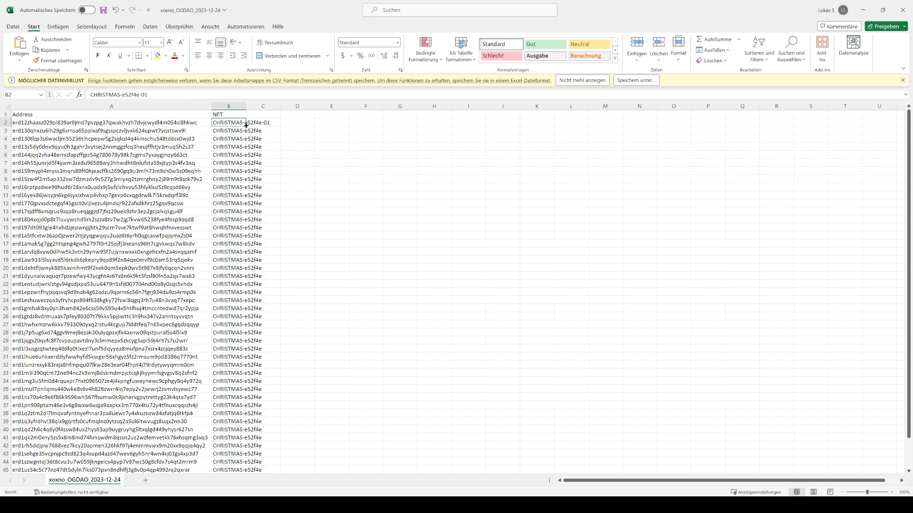
drag(246, 124, 233, 431)
scroll(385, 319, up, 3)
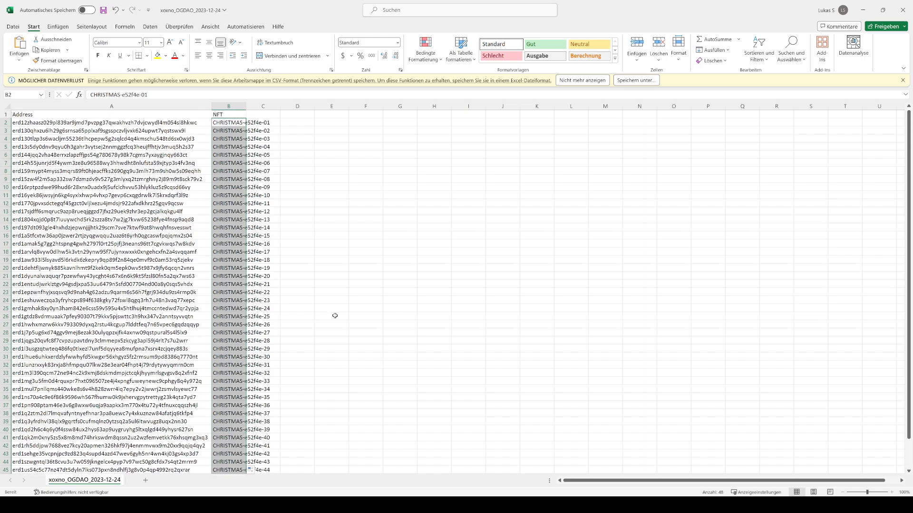
click(331, 147)
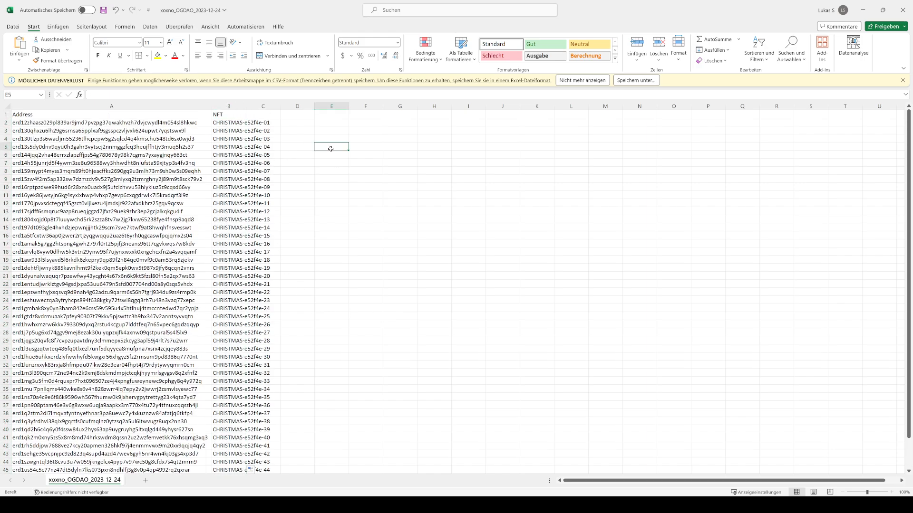
click(104, 10)
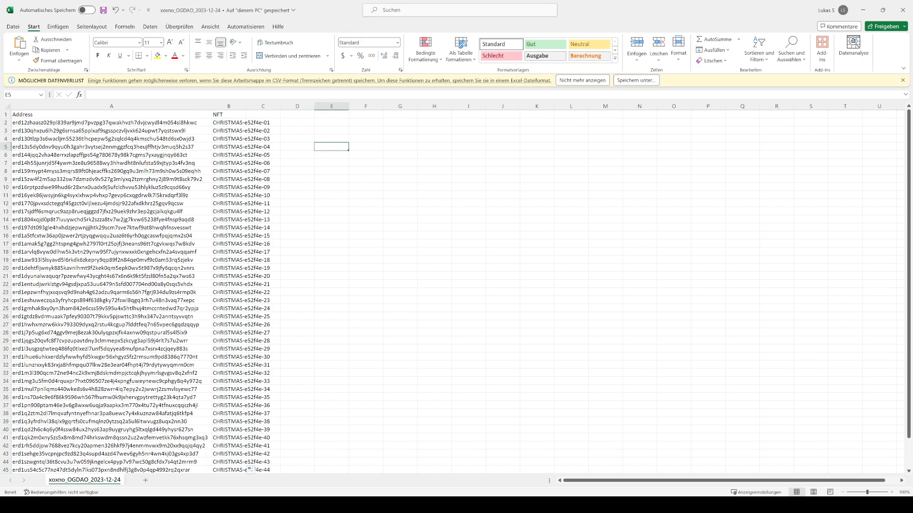
Step: Switch to xBulk in the browser, leave the current distribution summary and open a new, empty NFTs Distribution form
click(478, 505)
click(445, 4)
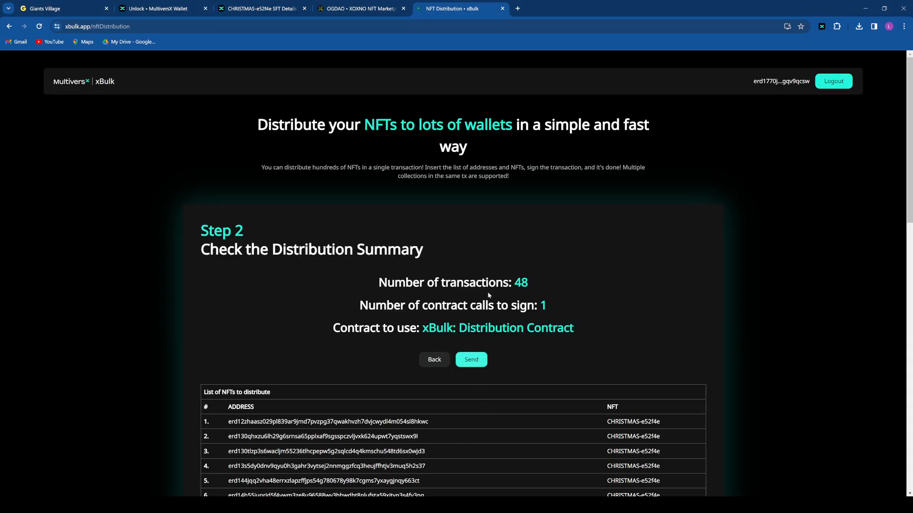
scroll(490, 317, down, 3)
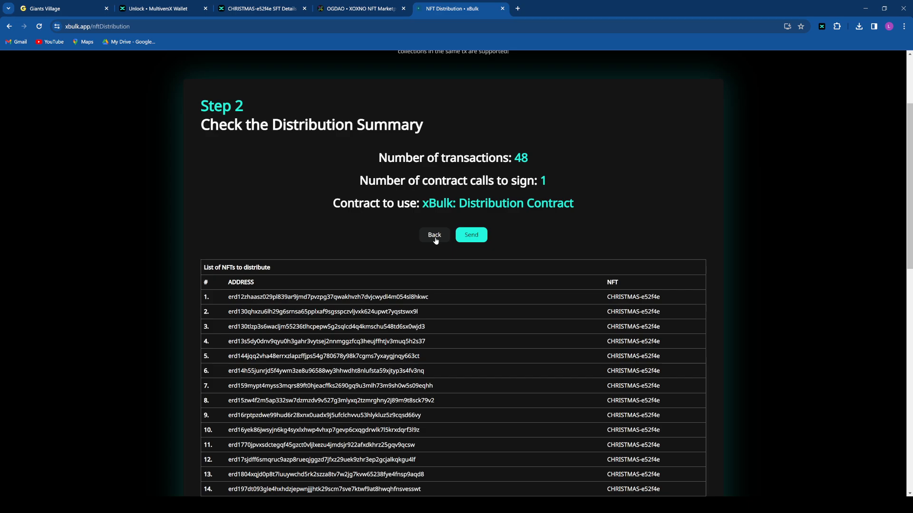
click(357, 8)
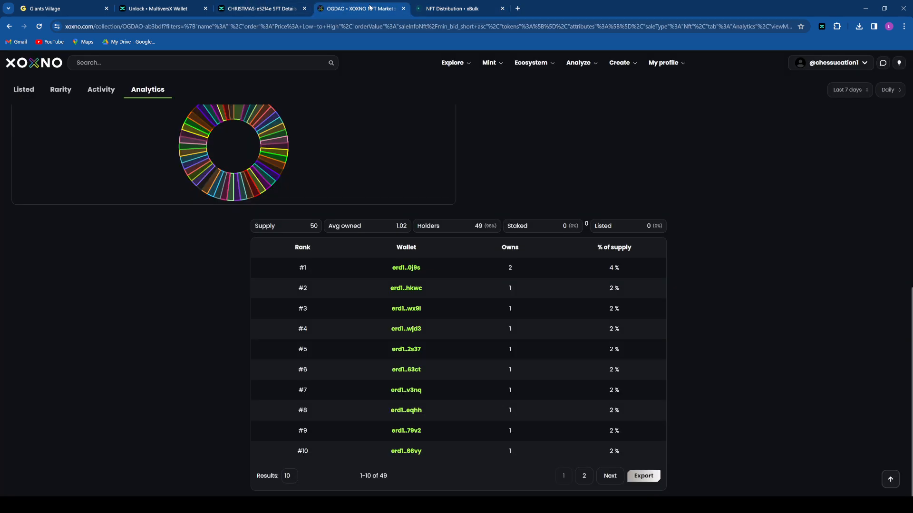
click(447, 9)
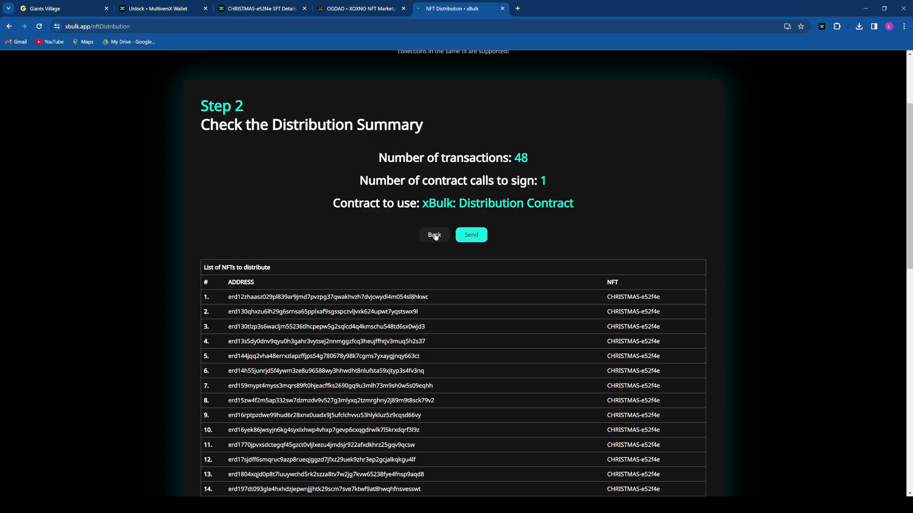
click(248, 3)
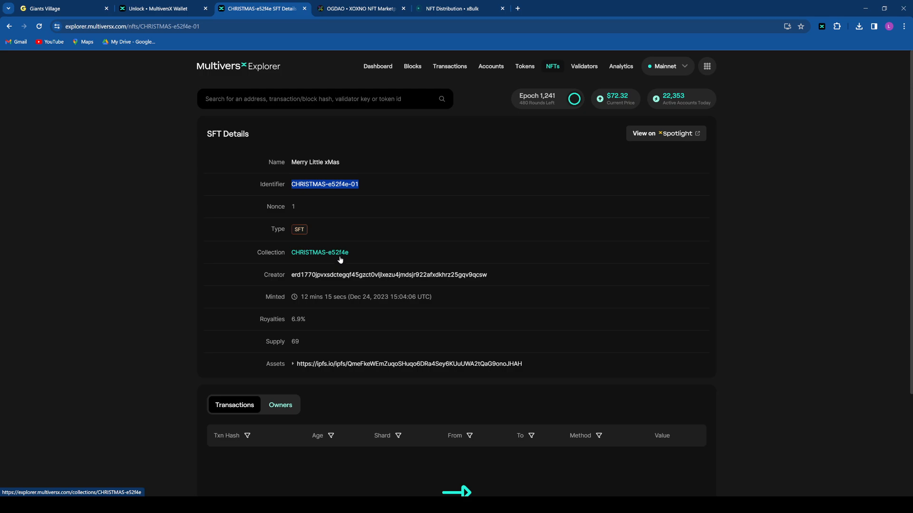
click(427, 8)
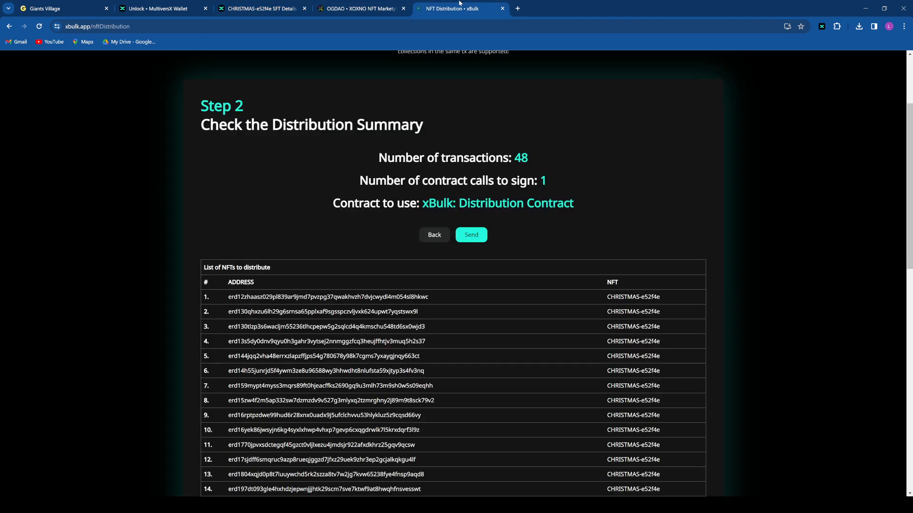
click(432, 235)
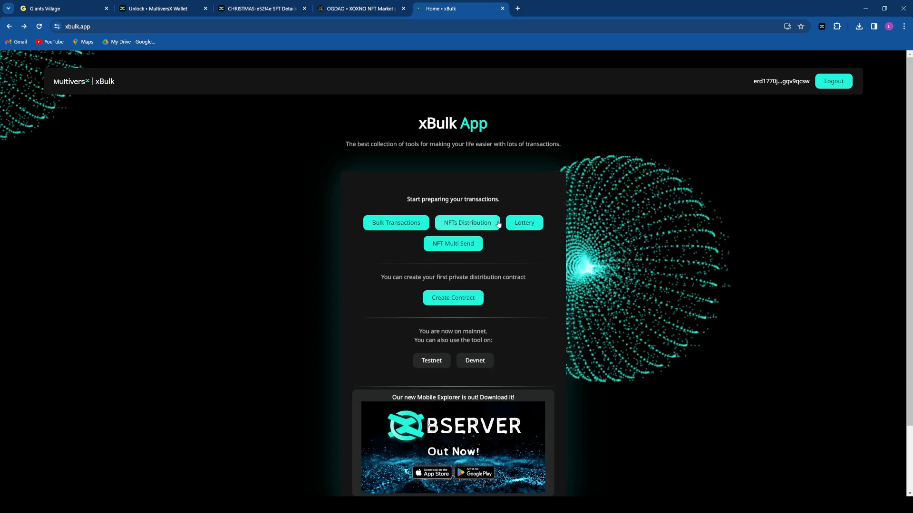
click(495, 222)
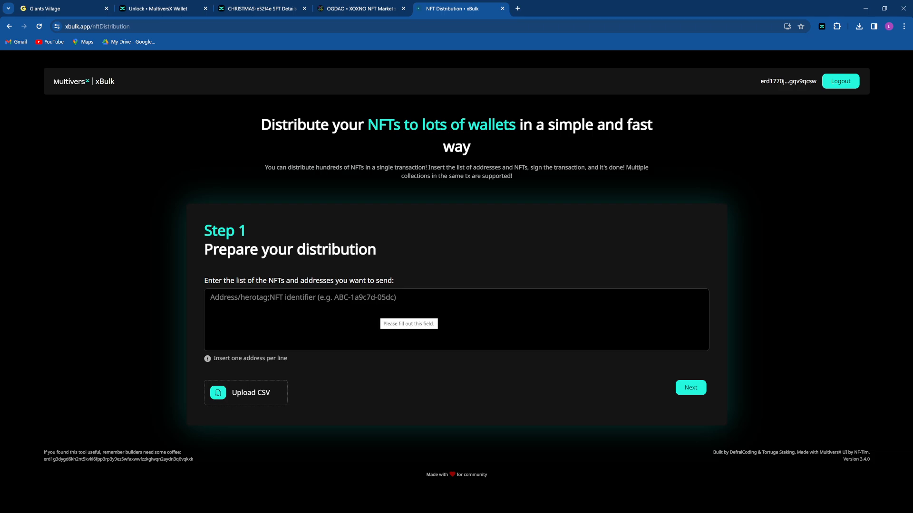
Step: Check the identifier on the SFT's MultiversX Explorer details page and switch to the Excel holder list
click(262, 8)
drag(372, 182, 290, 184)
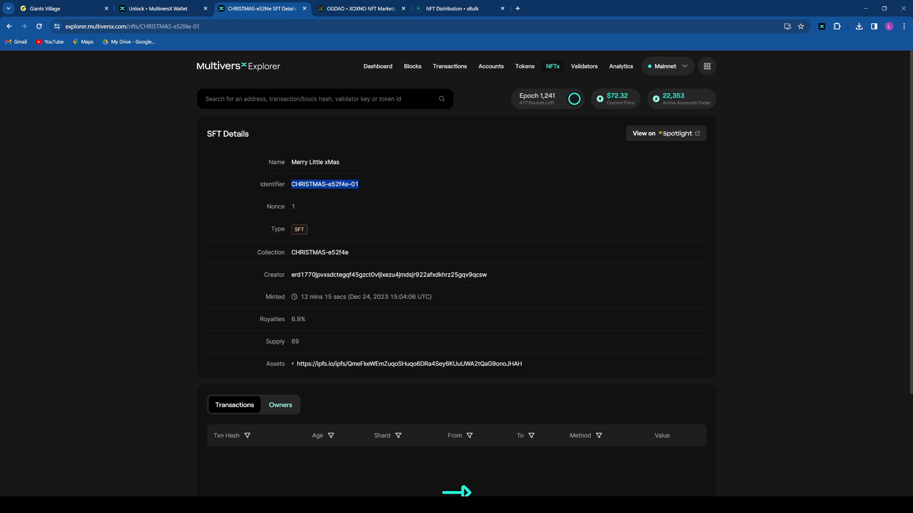
key(alt+Tab)
Step: Copy the identifier CHRISTMAS-e52f4e-01 from cell B2 into cells B3 through B49
click(229, 124)
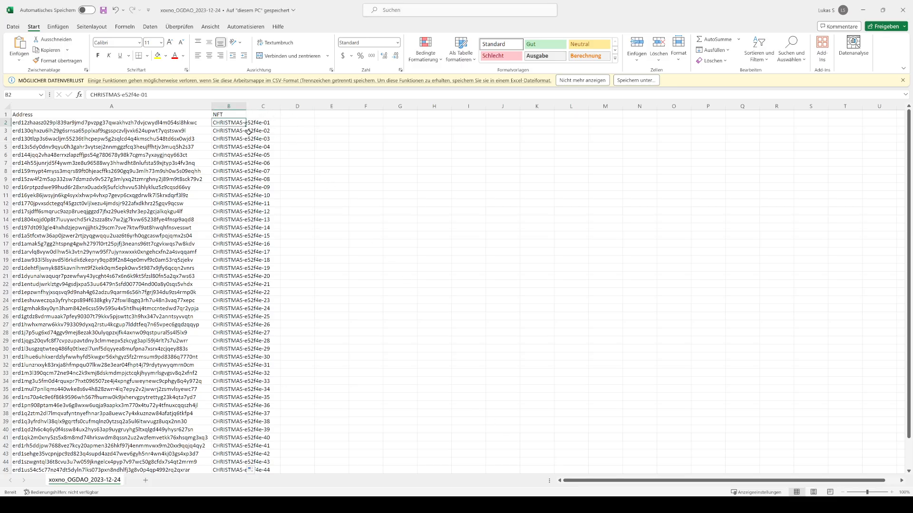
key(ctrl+c)
click(234, 132)
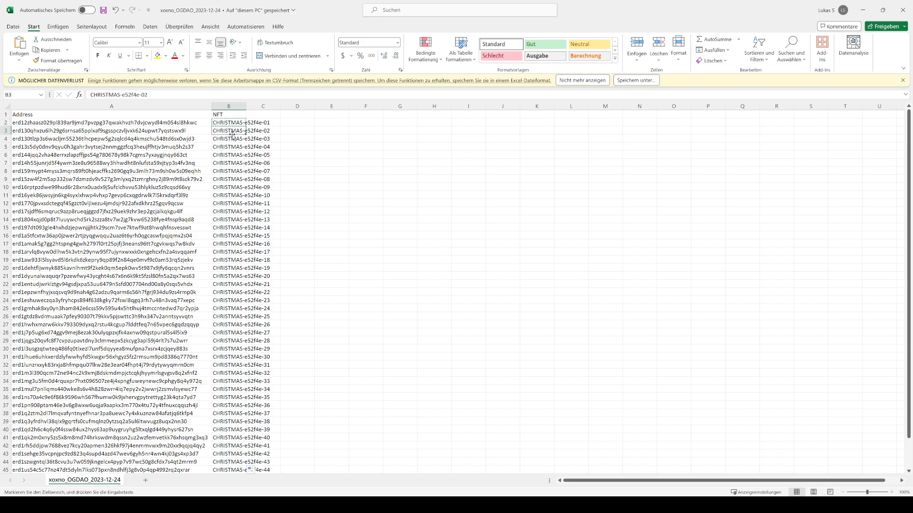
scroll(285, 195, down, 14)
shift+click(217, 162)
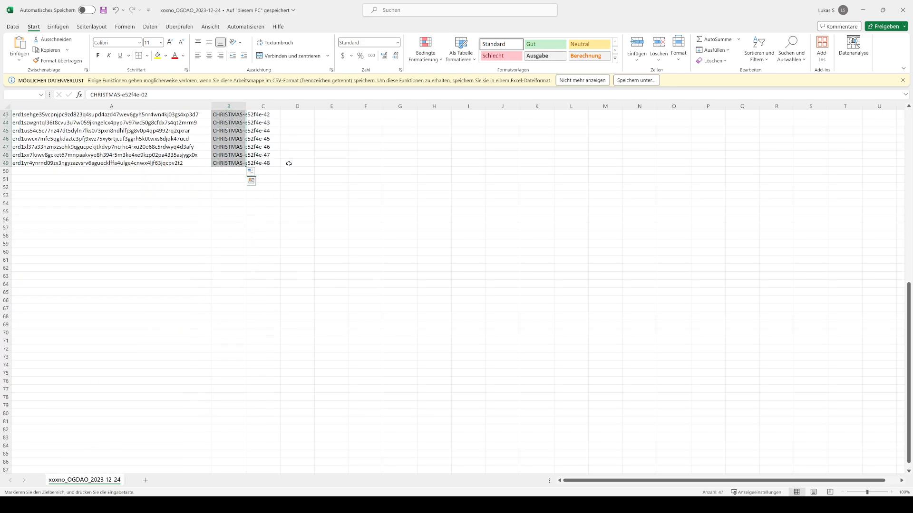
key(ctrl+v)
click(331, 179)
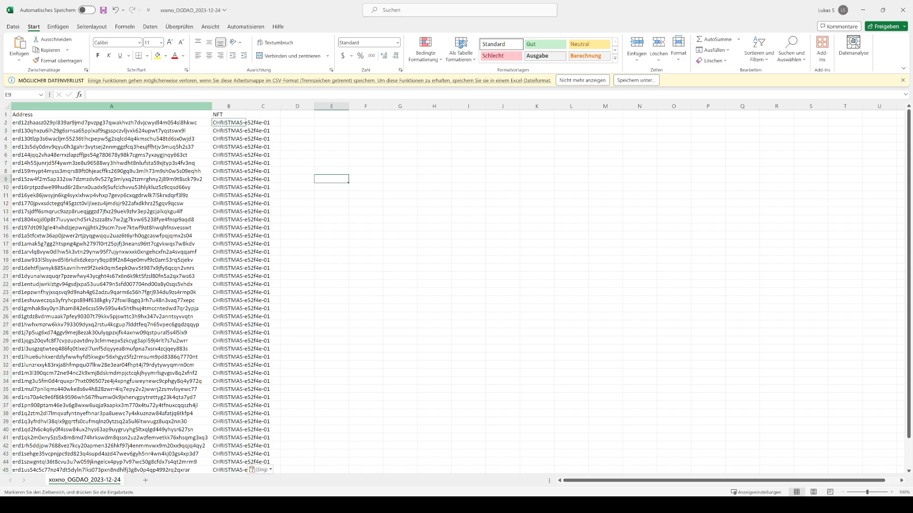
Step: Save the corrected holder list and switch to the empty xBulk NFT Distribution form in the browser
key(ctrl+s)
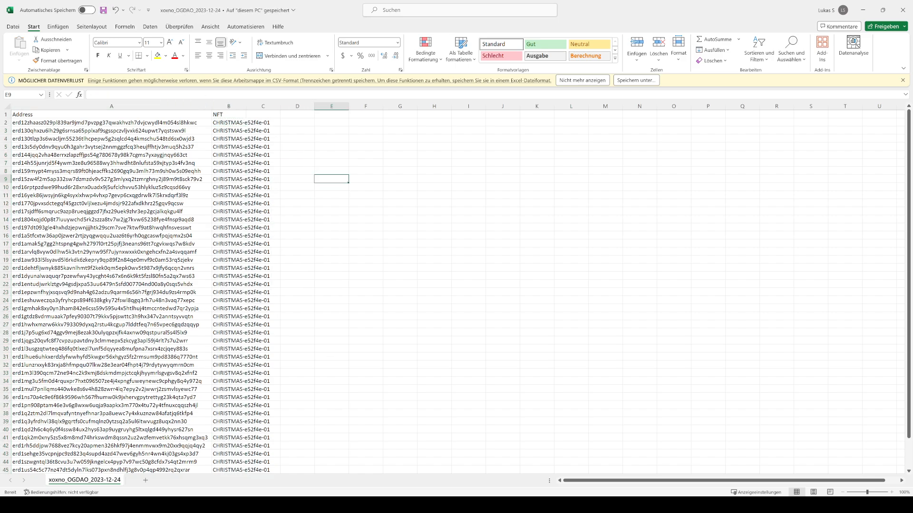
key(alt+Tab)
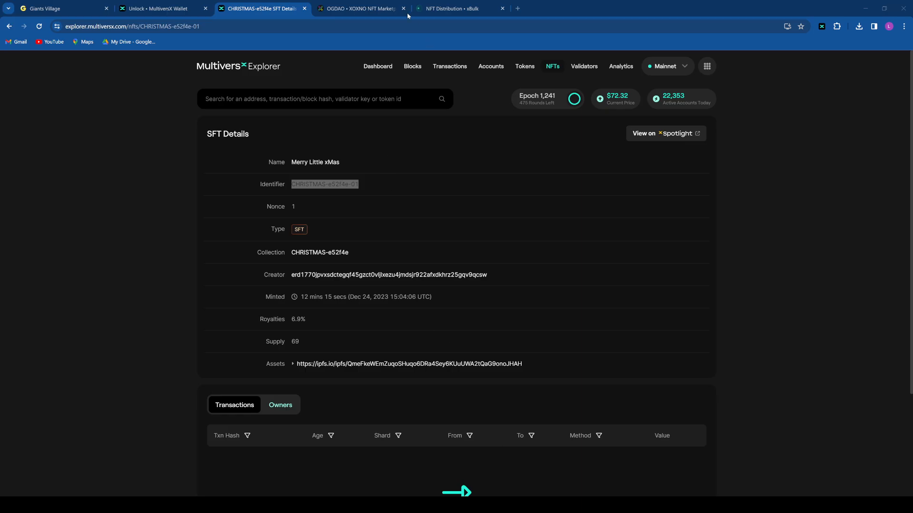
key(ctrl+Page_Up)
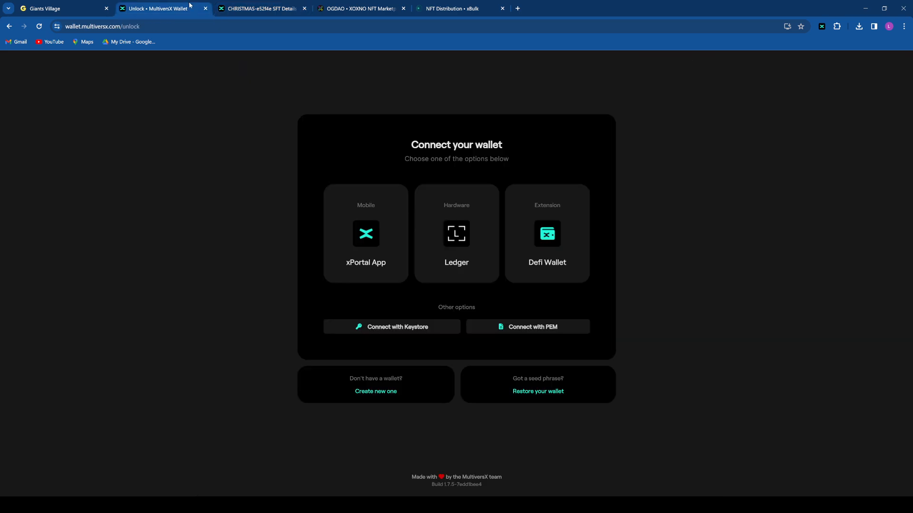
click(383, 6)
click(453, 9)
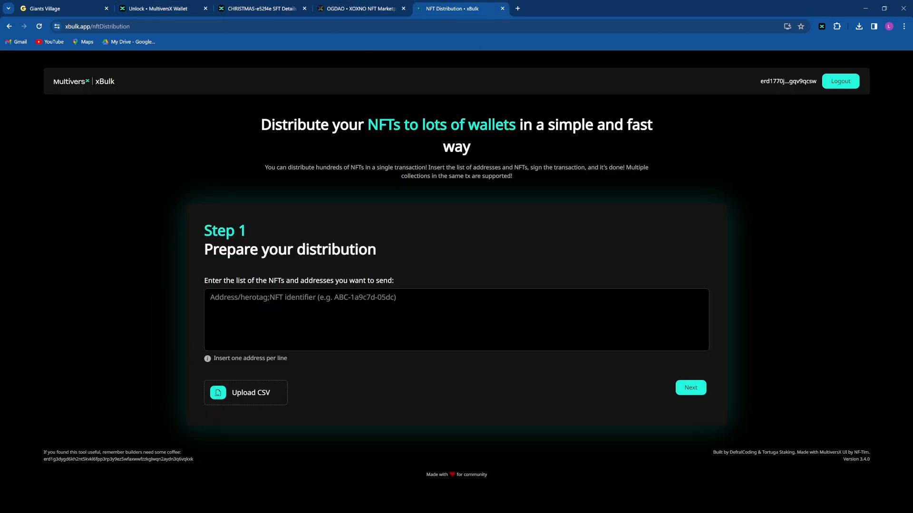
Step: Upload the CSV file xoxno_OGDAO_2023-12-24 as the distribution list and delete its "Address,NFT" header line
click(251, 393)
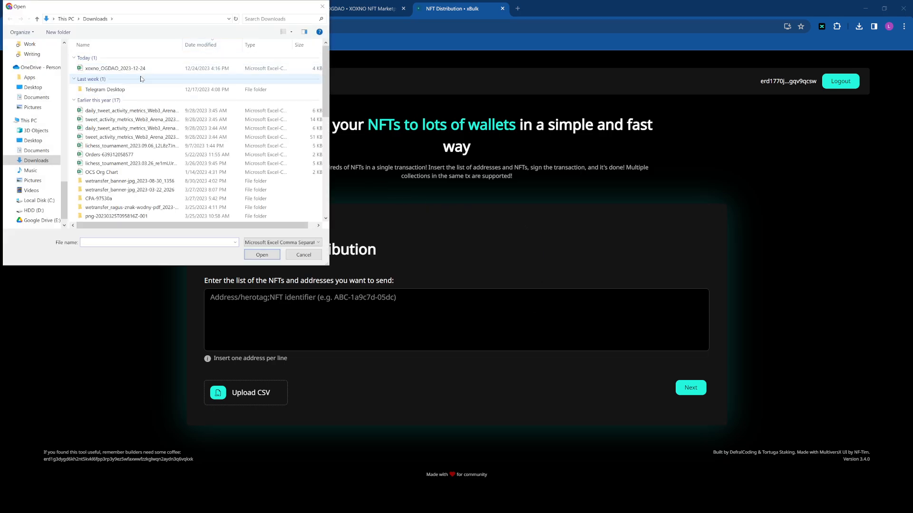
click(116, 68)
click(262, 255)
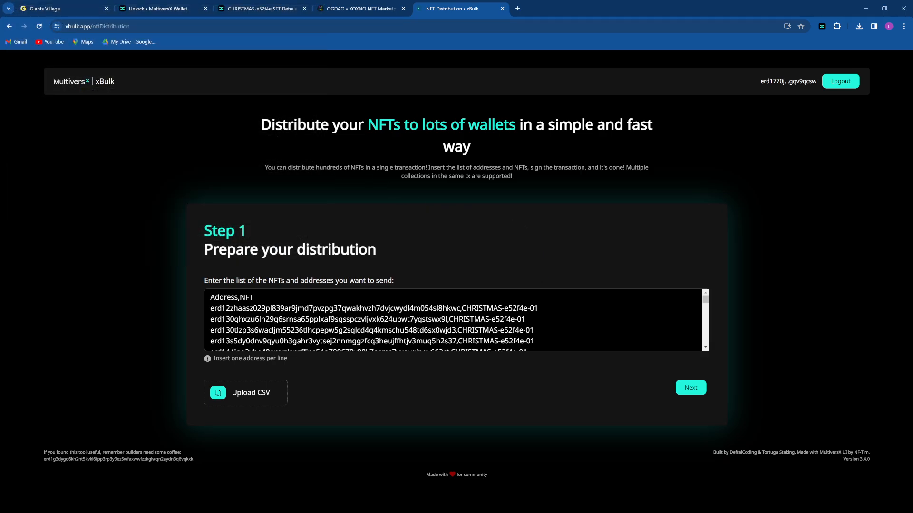
drag(262, 298, 36, 300)
key(Delete)
key(Delete)
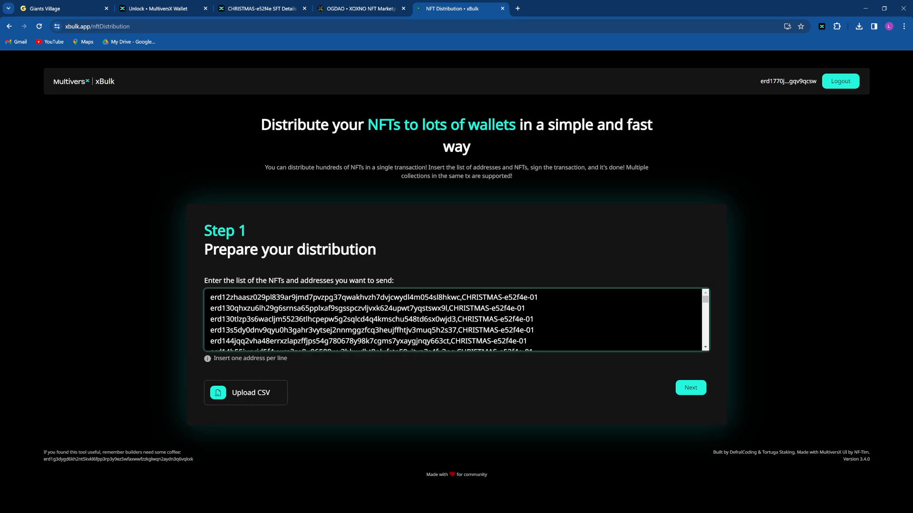
Step: Replace the comma between the address and the NFT identifier with a semicolon on the first 31 lines of the distribution list
key(Delete)
key(BackSpace)
text(;)
click(457, 319)
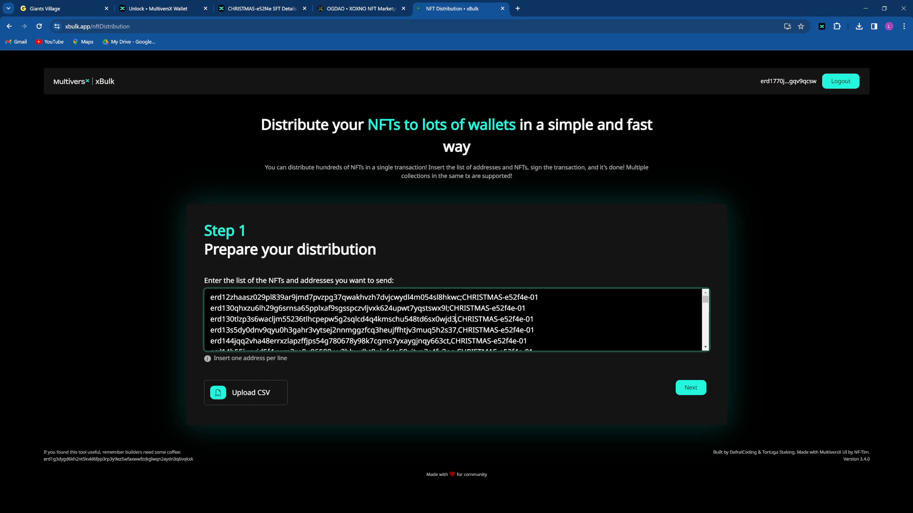
key(BackSpace)
text(;)
click(457, 330)
key(BackSpace)
text(;)
click(451, 340)
key(BackSpace)
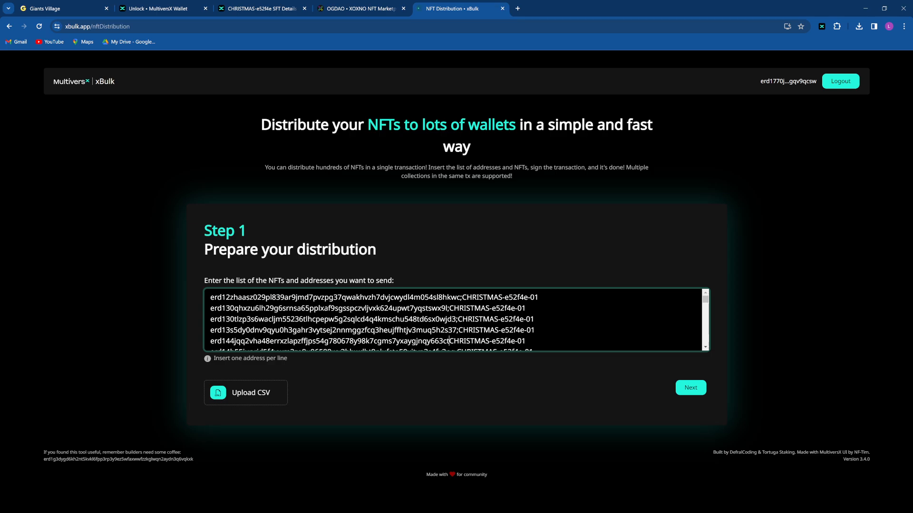
text(;)
key(Down)
key(Right)
key(Right)
key(BackSpace)
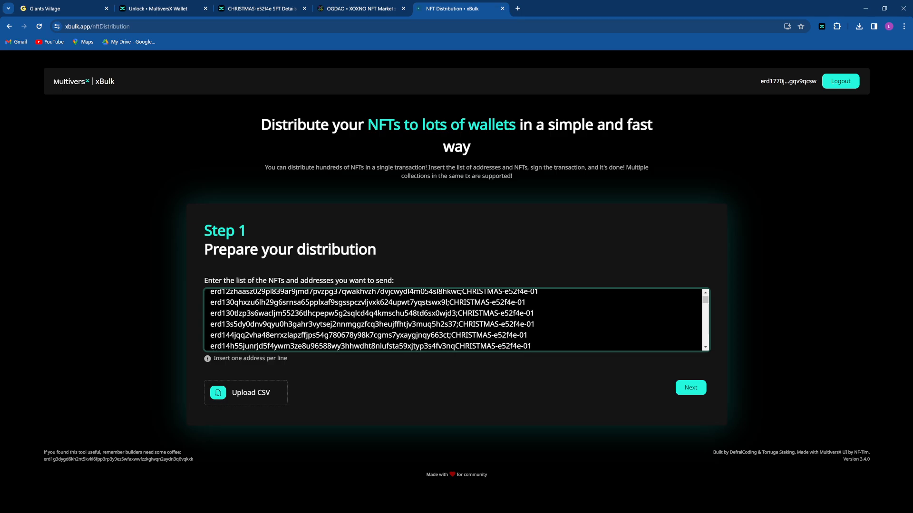
text(;)
key(Down)
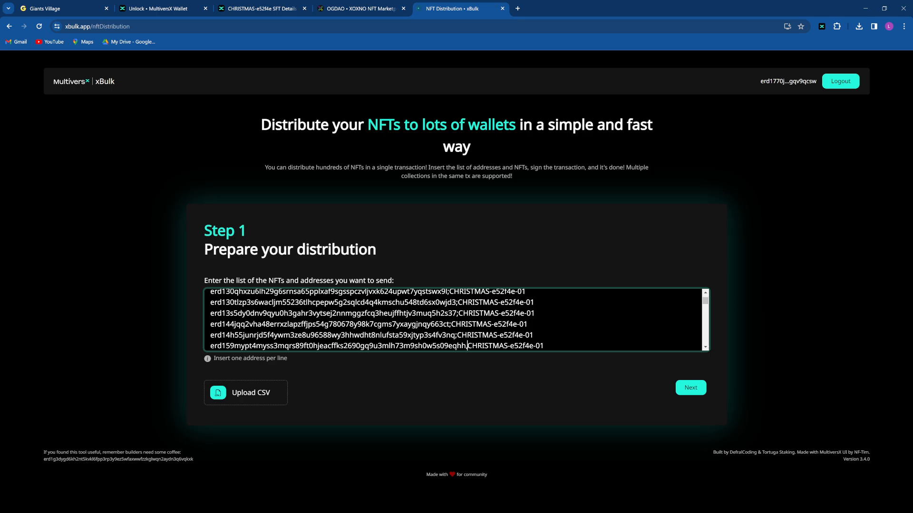
key(BackSpace)
text(;)
key(Down)
key(BackSpace)
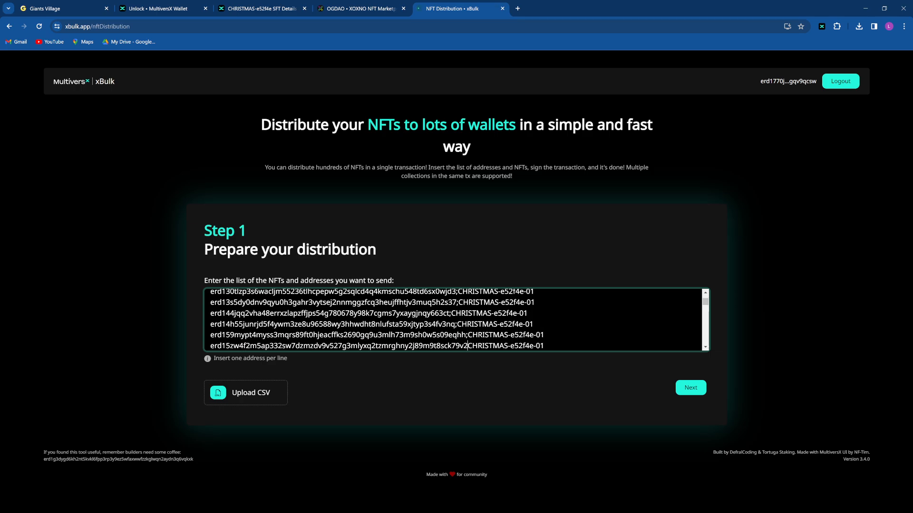
text(;)
key(Down)
key(BackSpace)
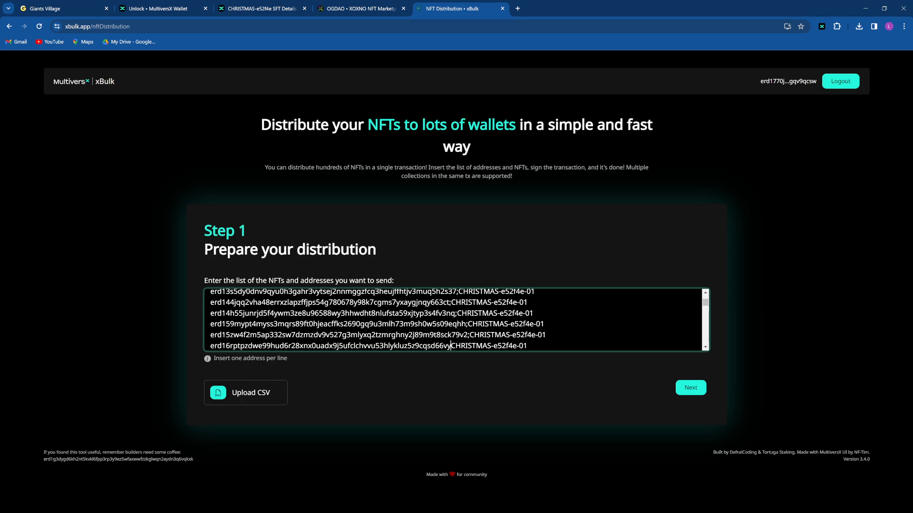
text(;)
key(Down)
key(BackSpace)
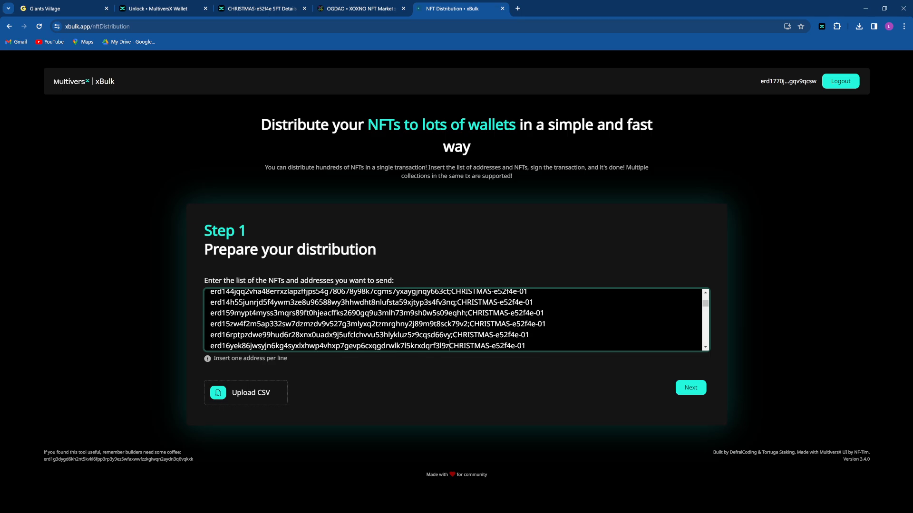
text(;)
key(Down)
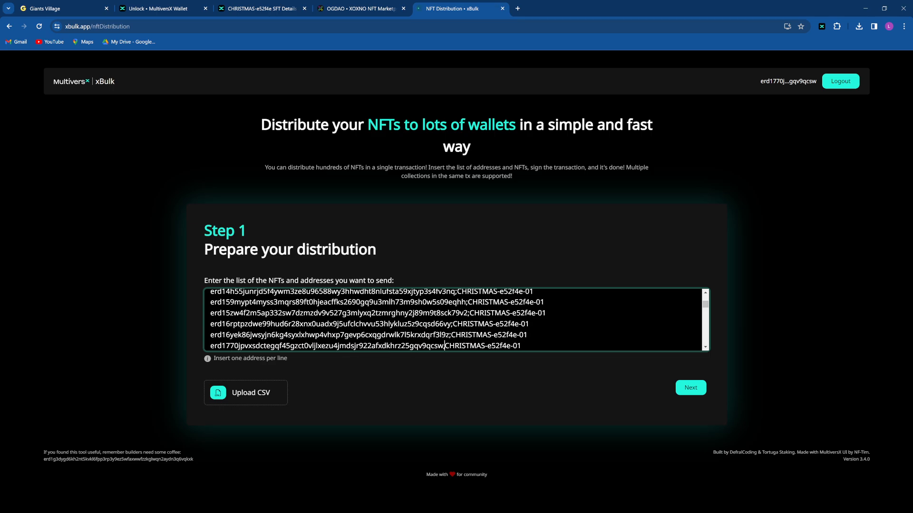
key(BackSpace)
text(;)
key(Down)
key(BackSpace)
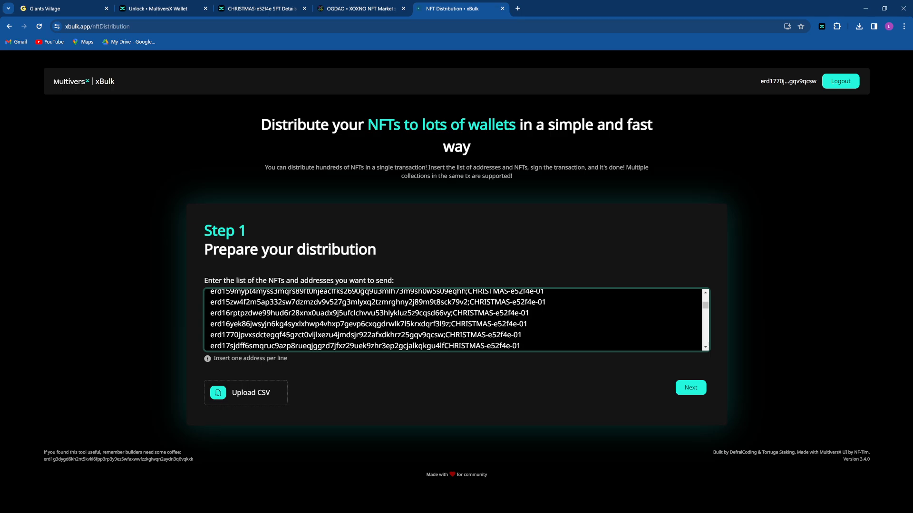
text(;)
key(Down)
key(Right)
key(Right)
key(Delete)
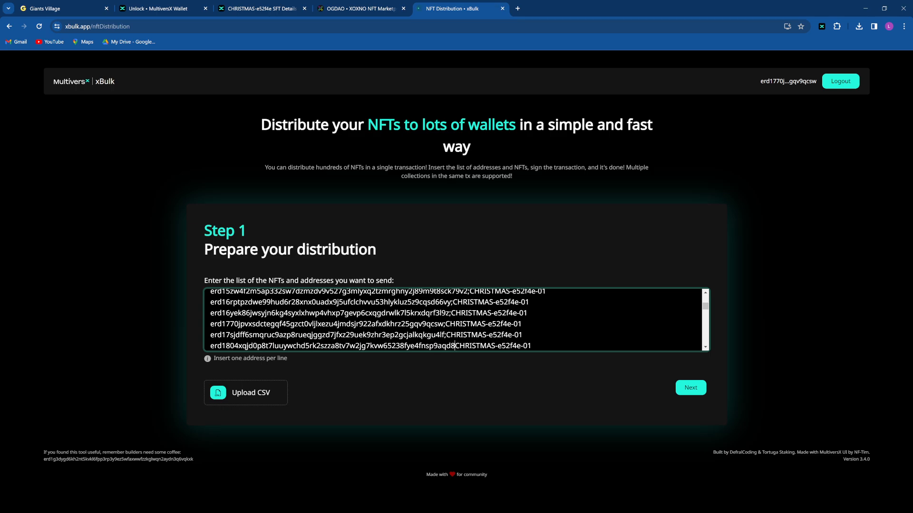
text(;)
key(Down)
key(BackSpace)
text(;CHRISTMAS-e52f4e-01)
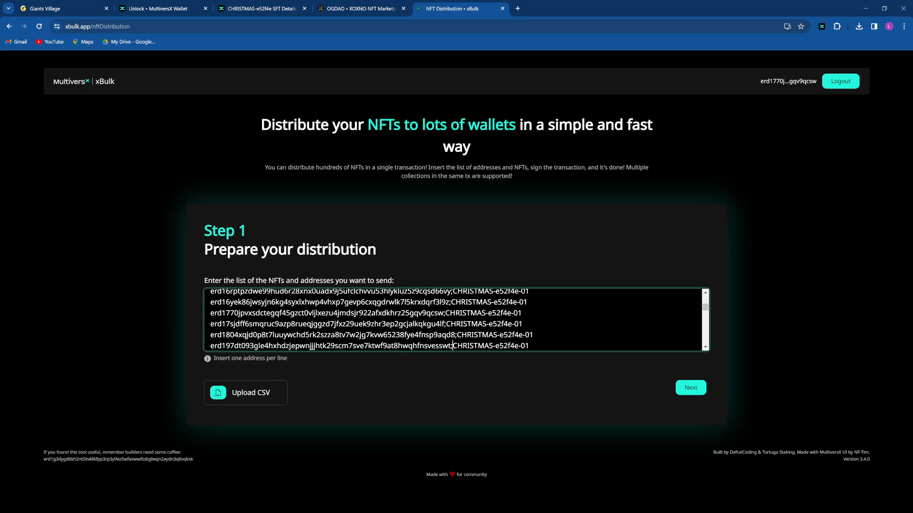
key(Down)
key(Delete)
text(;CHRISTMAS-e52f4e-01)
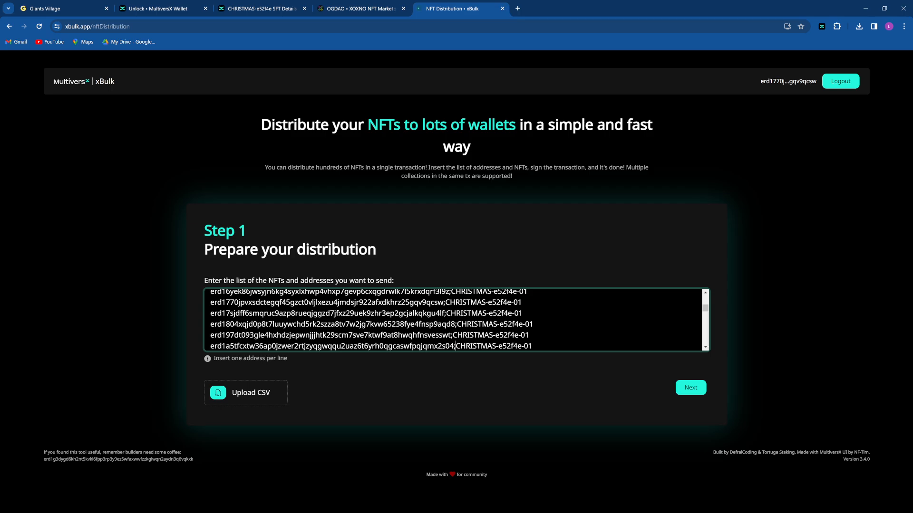
key(Down)
key(BackSpace)
text(;CHRISTMAS-e52f4e-01)
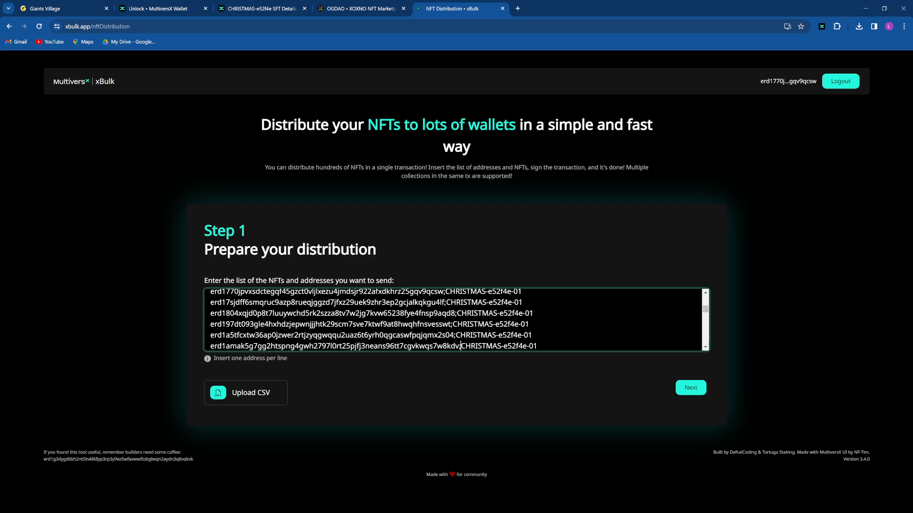
key(Down)
key(Delete)
text(;CHRISTMAS-e52f4e-01)
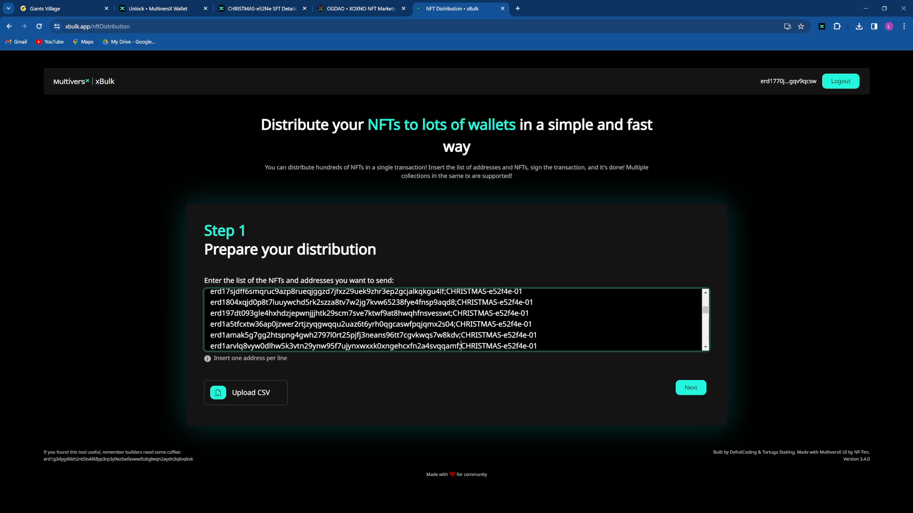
key(Down)
key(BackSpace)
text(;CHRISTMAS-e52f4e-01)
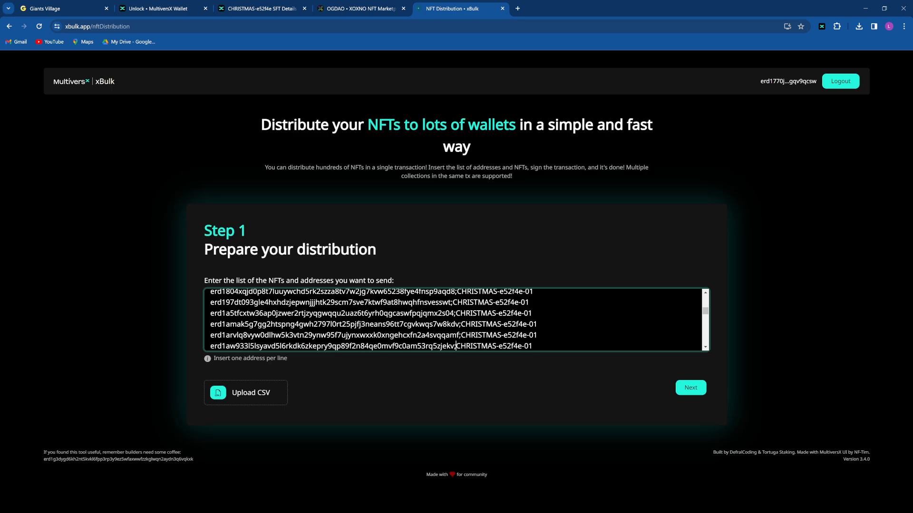
key(Down)
key(BackSpace)
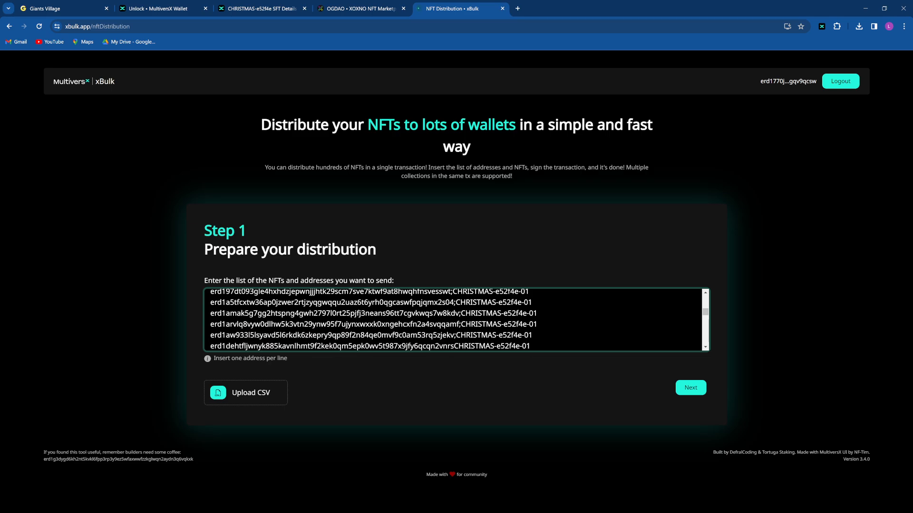
text(;)
key(Down)
key(BackSpace)
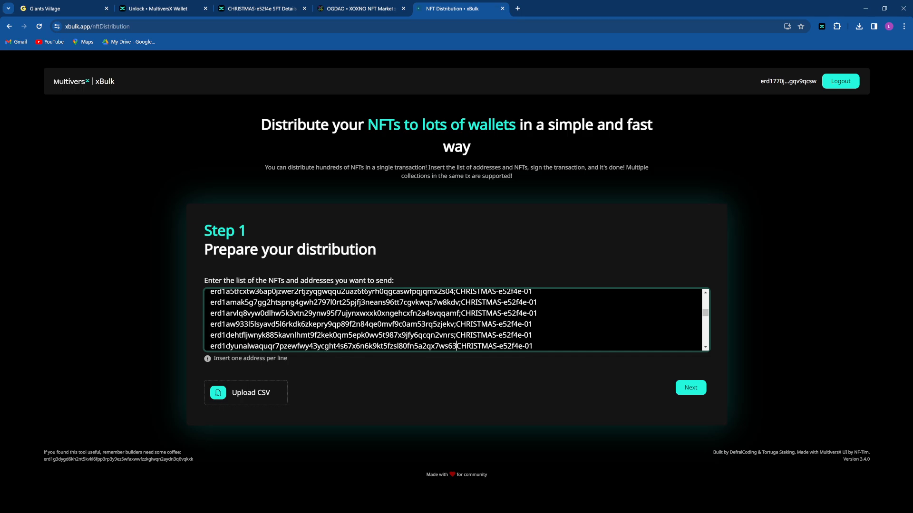
text(;)
key(Down)
key(BackSpace)
text(;CHRISTMAS-e52f4e-01)
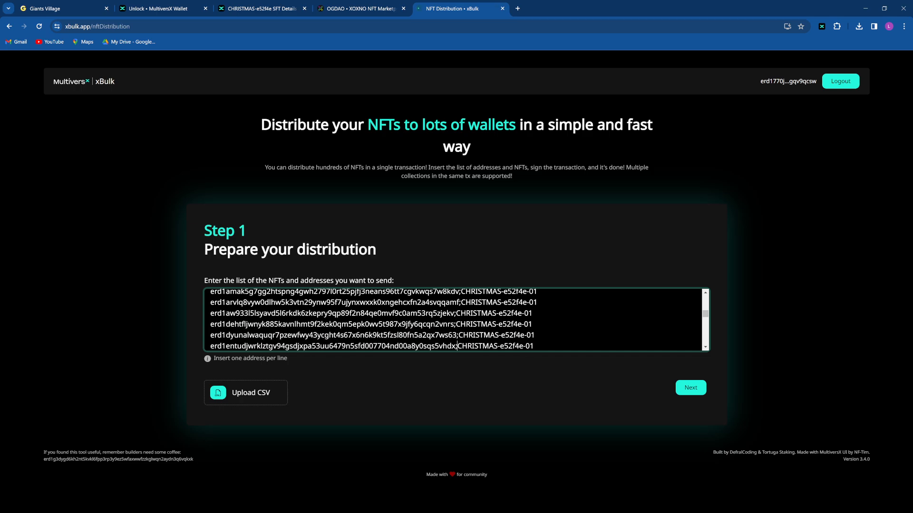
key(Down)
key(Delete)
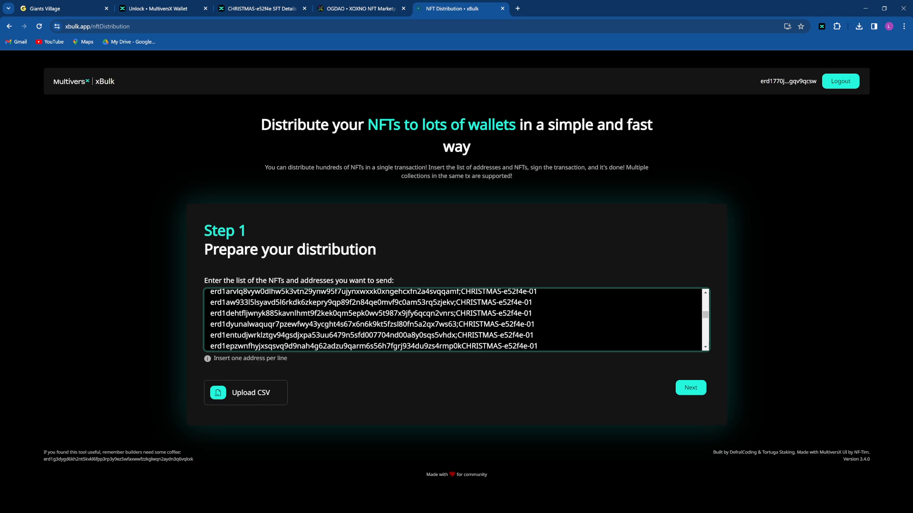
text(;)
key(Down)
key(BackSpace)
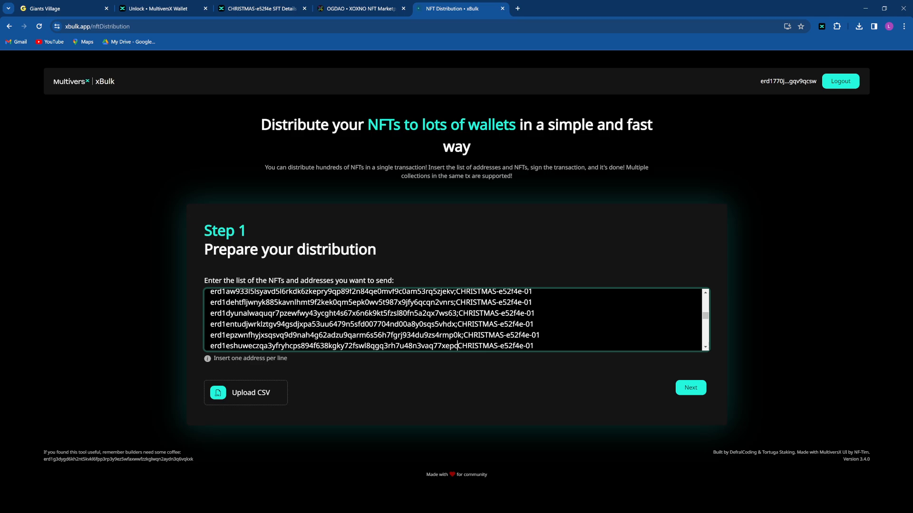
text(;)
key(Down)
key(BackSpace)
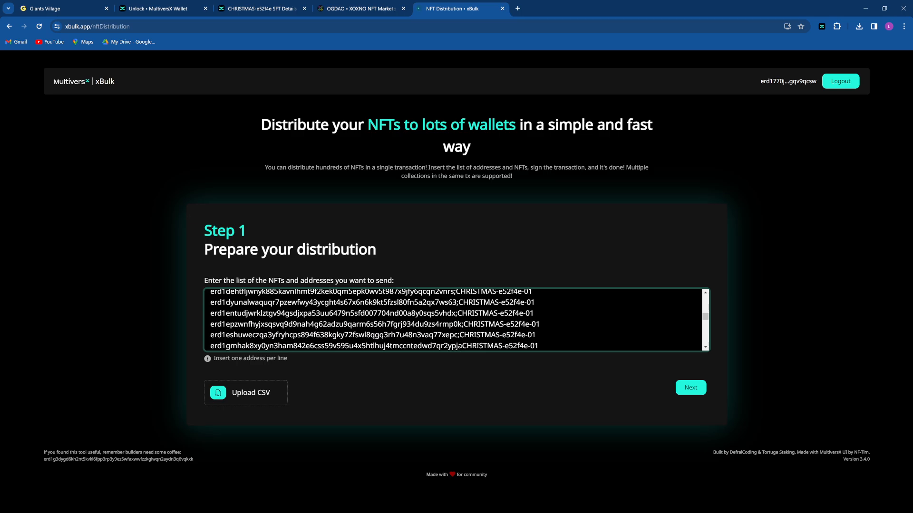
text(;)
key(Down)
key(Left)
key(Left)
key(BackSpace)
text(;)
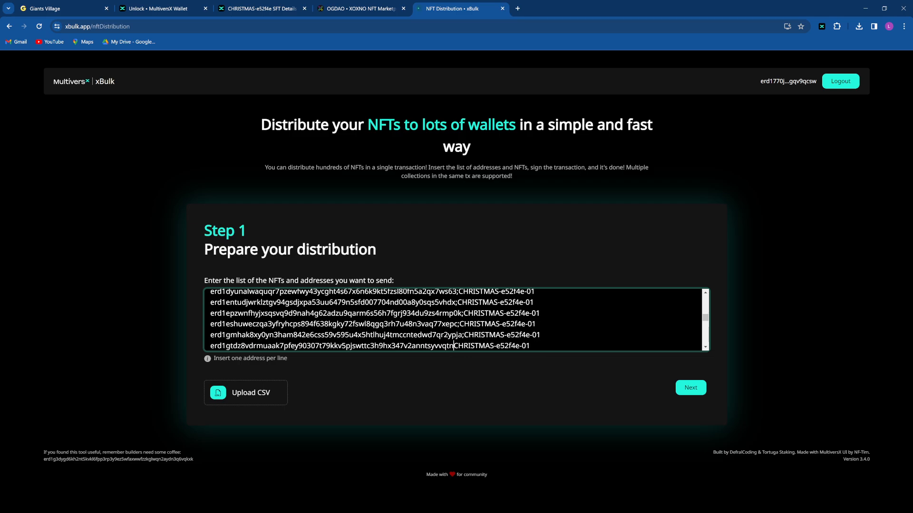
key(Down)
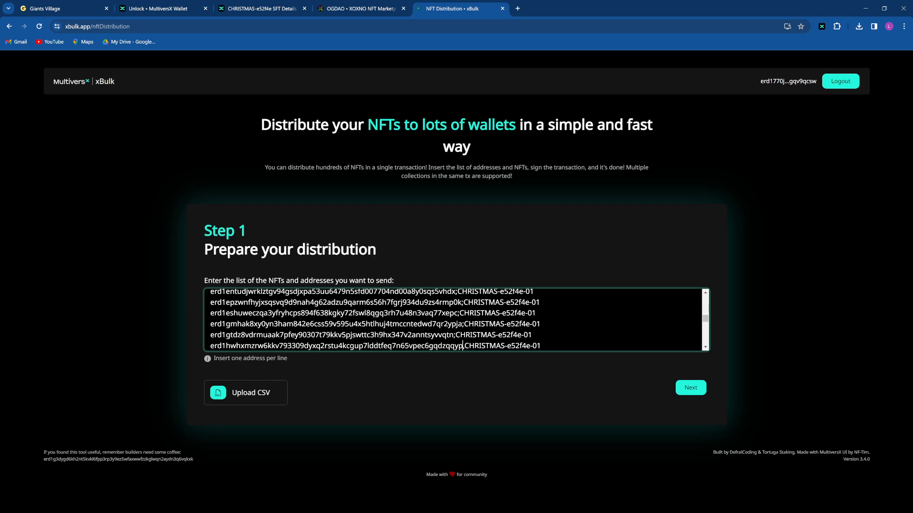
key(BackSpace)
text(;)
key(Down)
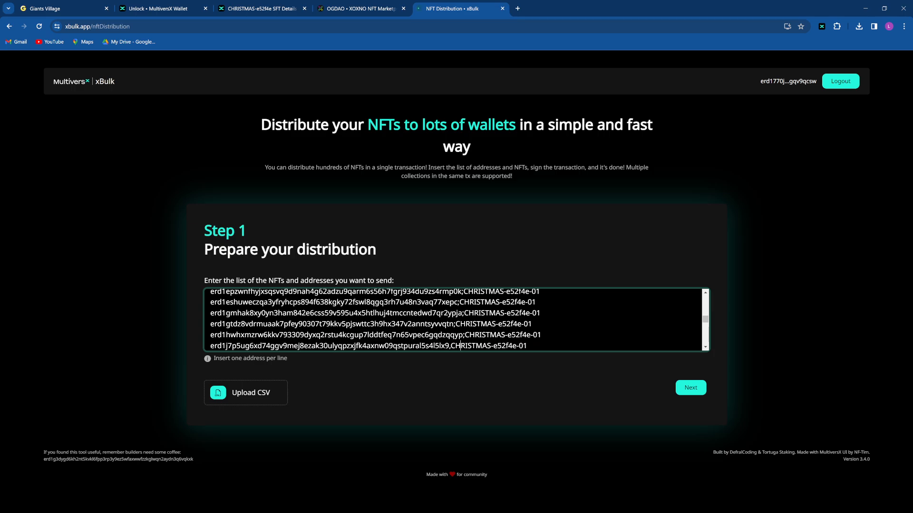
key(BackSpace)
text(;)
key(Down)
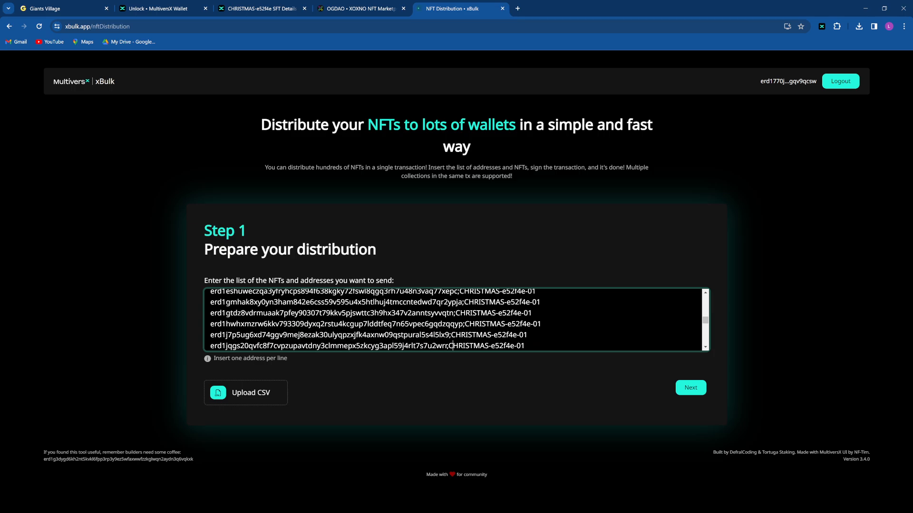
text(;)
key(Down)
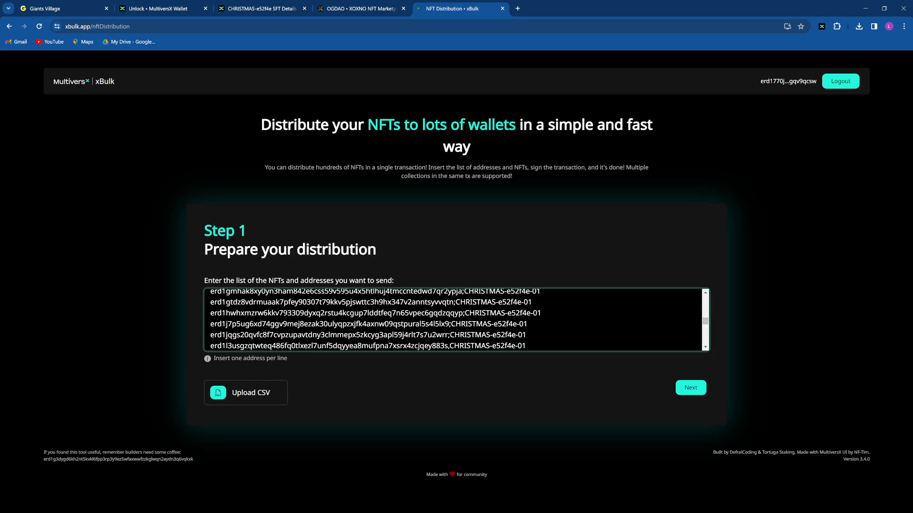
key(BackSpace)
text(;)
key(Down)
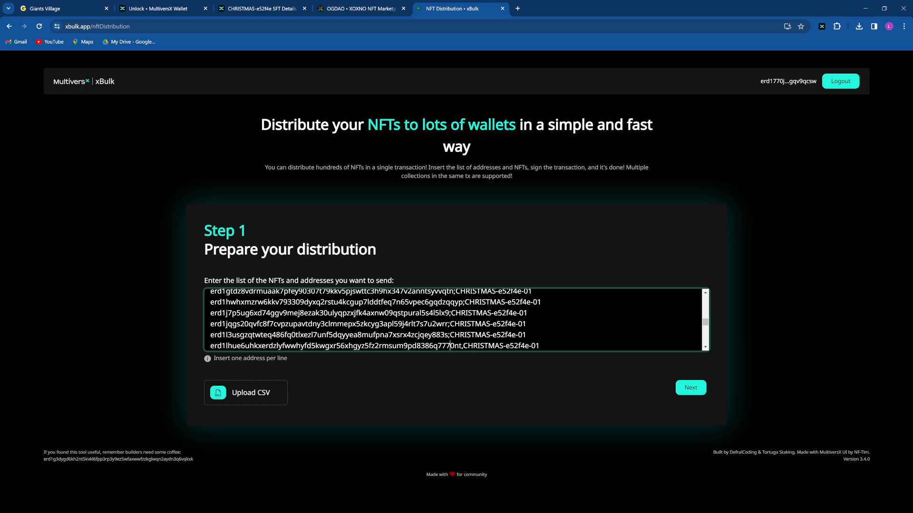
key(BackSpace)
text(;)
key(Down)
key(Left)
key(Left)
key(BackSpace)
text(;)
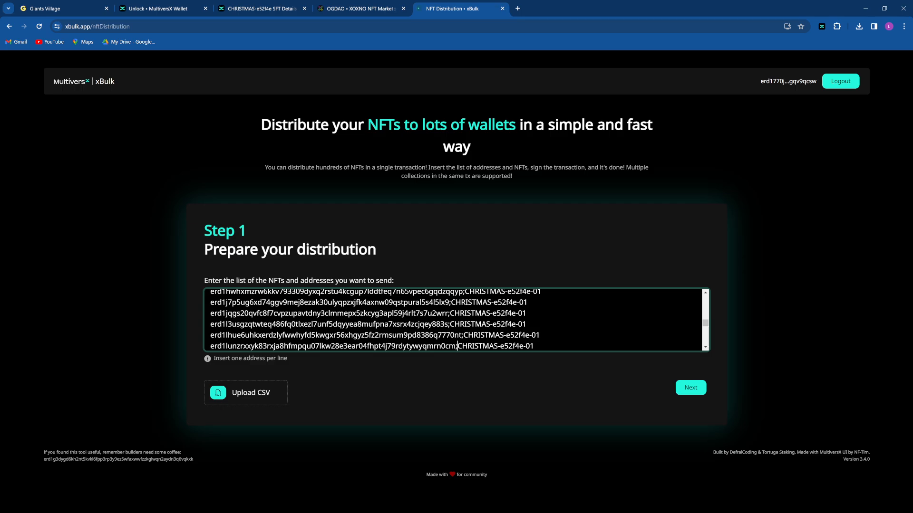
Step: Replace the comma between the address and the NFT identifier with a semicolon on the last 17 lines, and remove the trailing blank line
key(Down)
key(BackSpace)
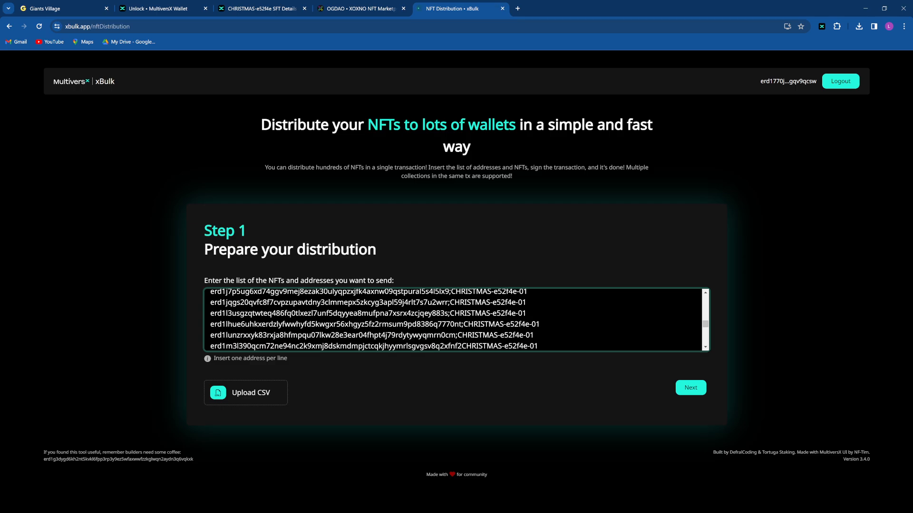
text(;)
key(Down)
key(BackSpace)
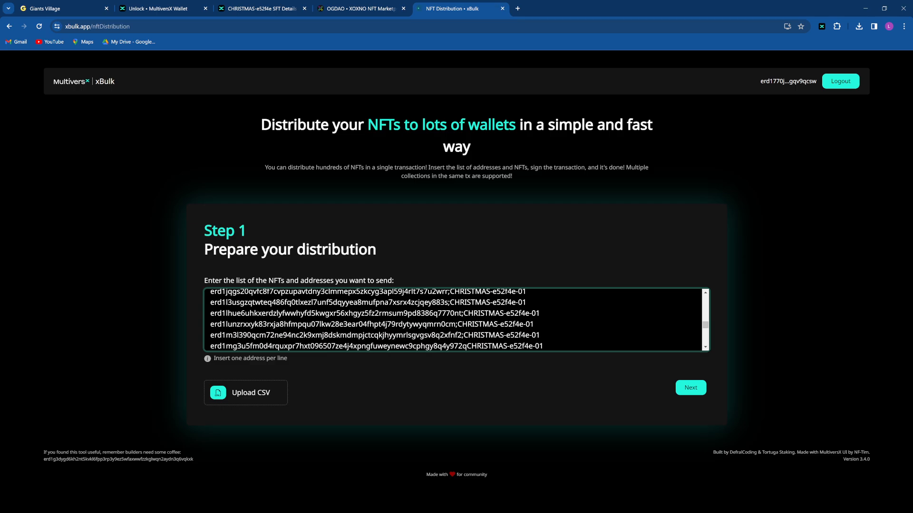
text(;)
key(Down)
key(BackSpace)
text(;CHRISTMAS-e52f4e-01)
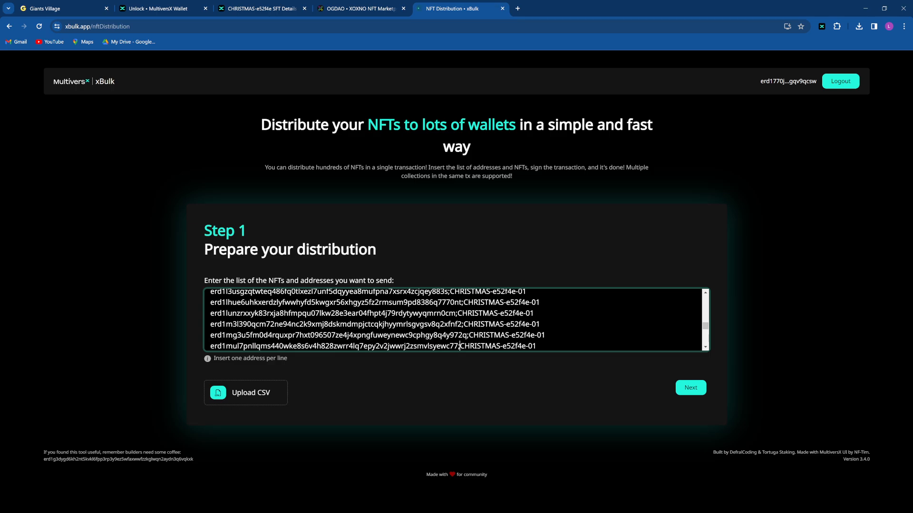
key(Down)
key(BackSpace)
text(;CHRISTMAS-e52f4e-01)
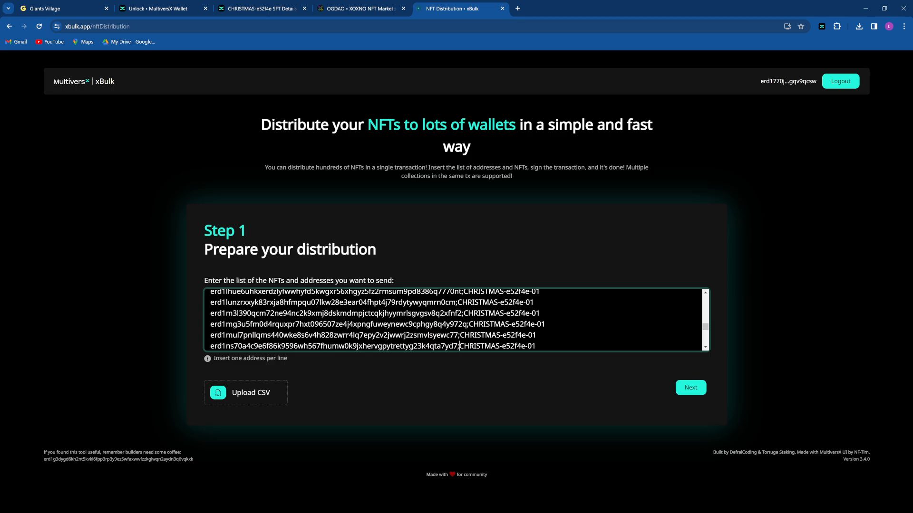
key(Down)
key(BackSpace)
text(;CHRISTMAS-e52f4e-01)
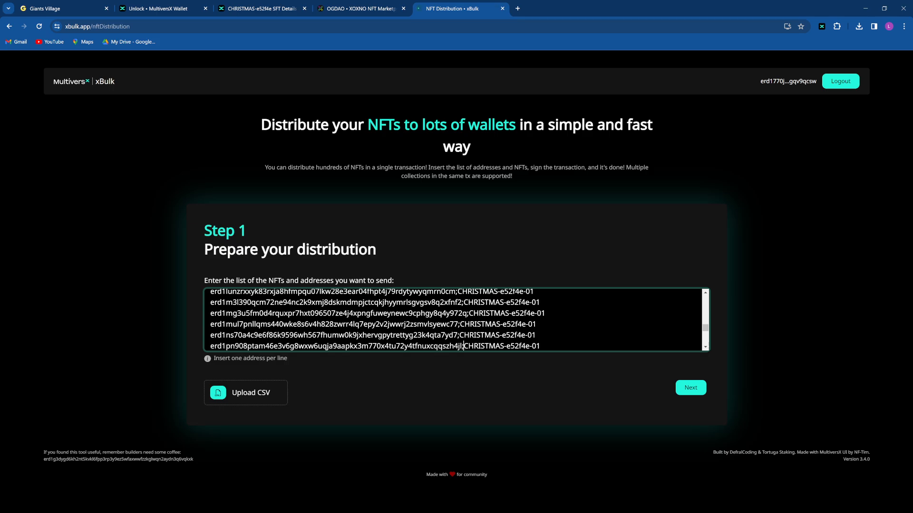
key(Down)
key(BackSpace)
text(;CHRISTMAS-e52f4e-01)
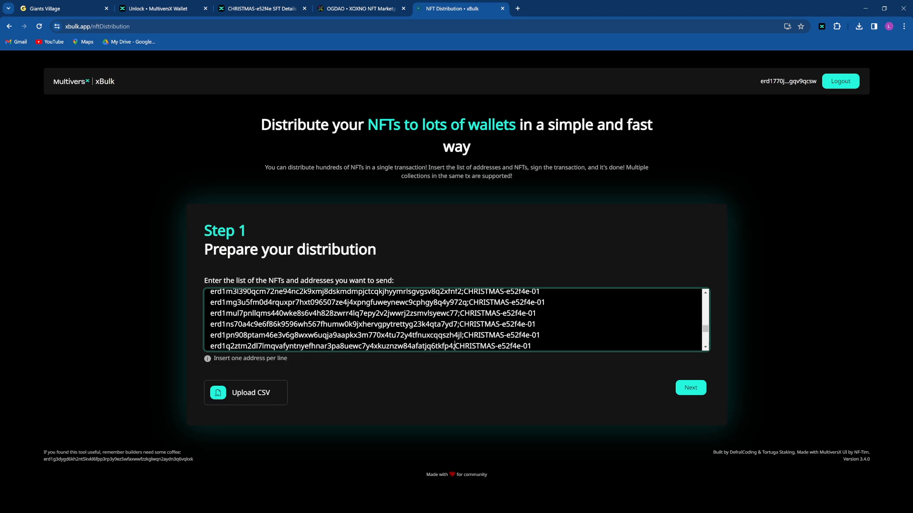
key(Down)
key(BackSpace)
text(;CHRISTMAS-e52f4e-01)
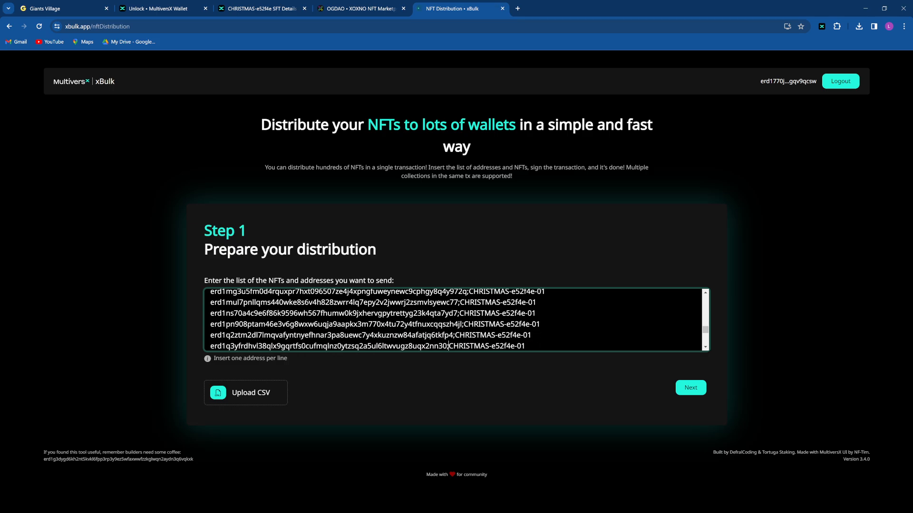
key(Down)
key(BackSpace)
text(;CHRISTMAS-e52f4e-01)
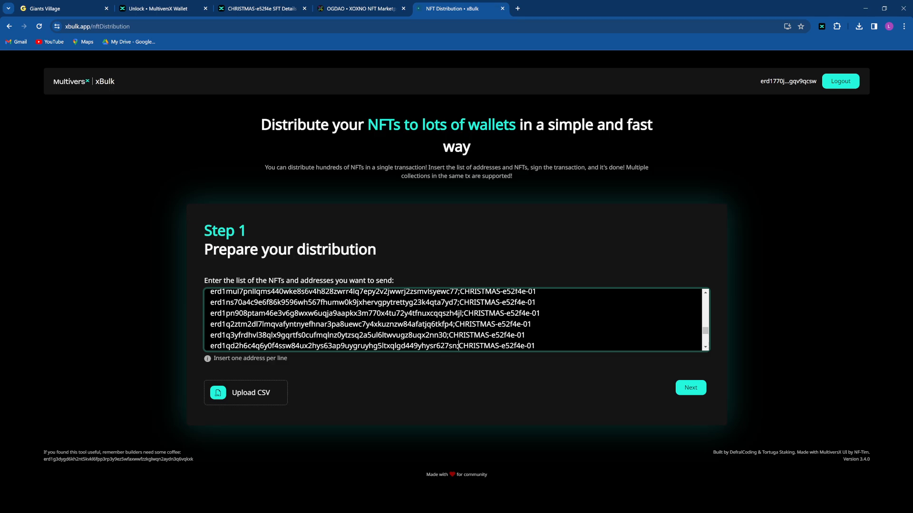
key(Down)
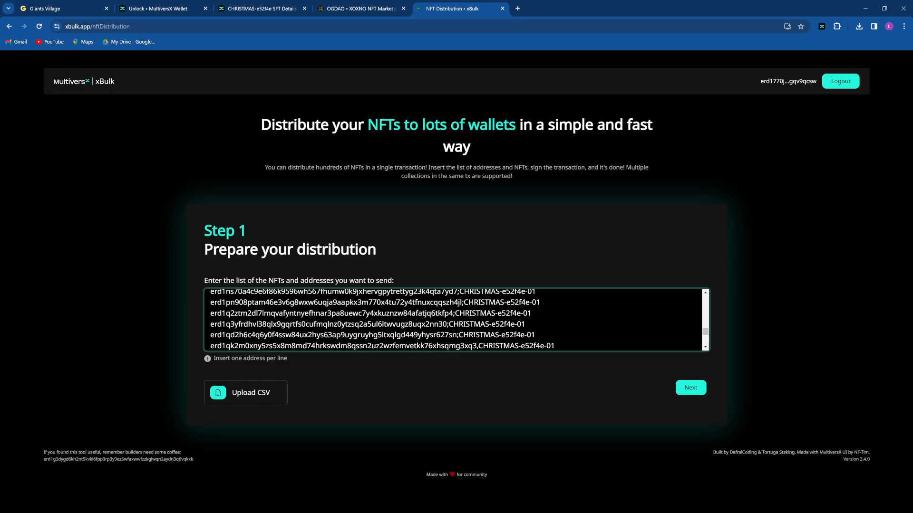
key(BackSpace)
text(;)
key(Down)
key(BackSpace)
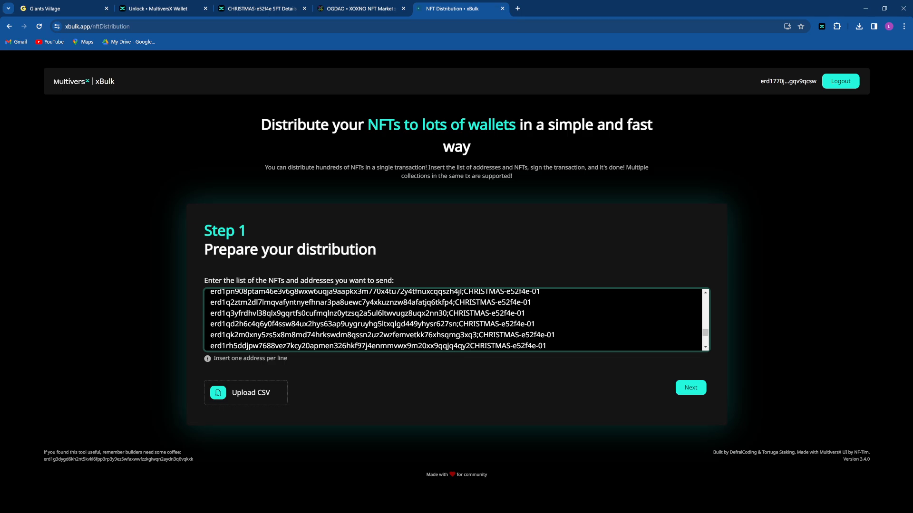
text(;)
key(Down)
key(BackSpace)
text(;)
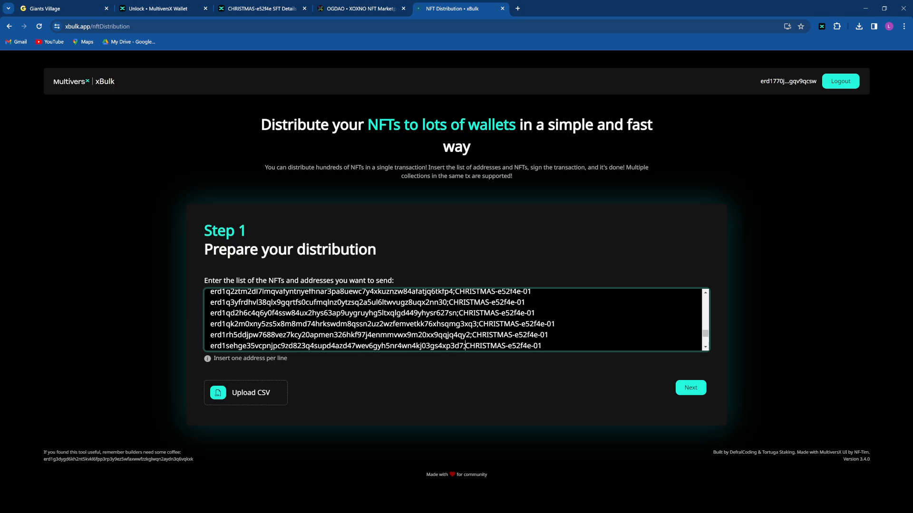
key(Down)
key(BackSpace)
text(;CHRISTMAS-e52f4e-01)
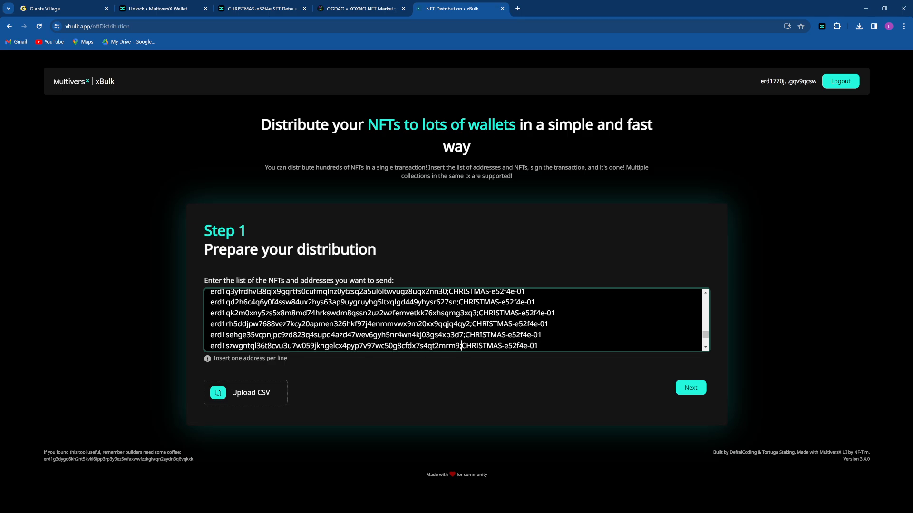
key(Down)
key(BackSpace)
text(;CHRISTMAS-e52f4e-01)
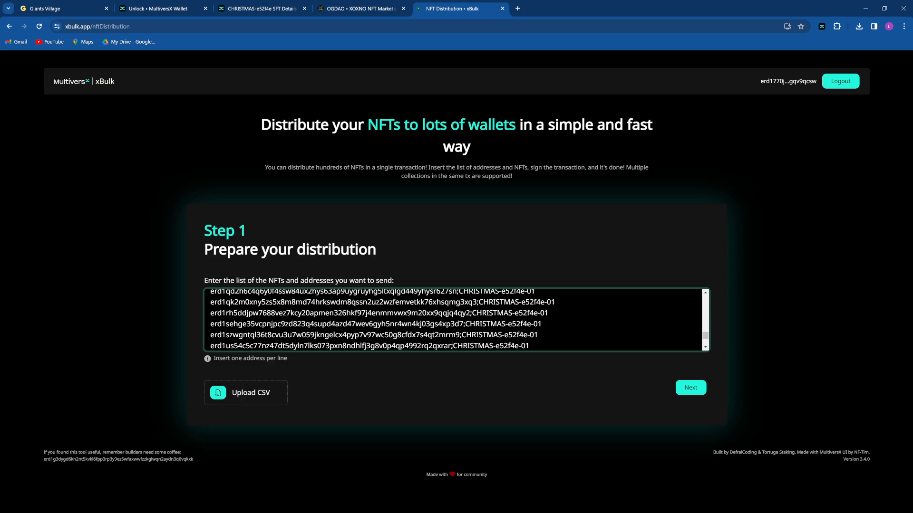
key(Down)
key(BackSpace)
text(;CHRISTMAS-e52f4e-01)
key(Down)
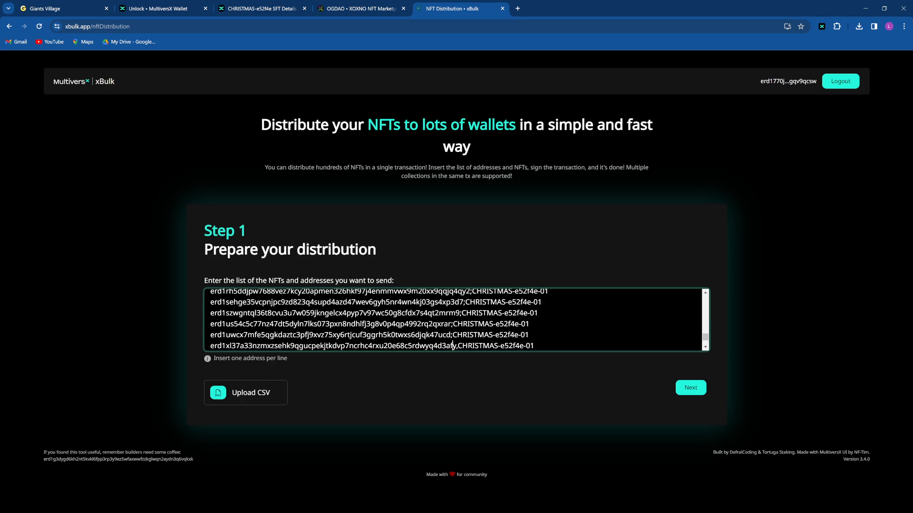
key(BackSpace)
text(;)
key(Down)
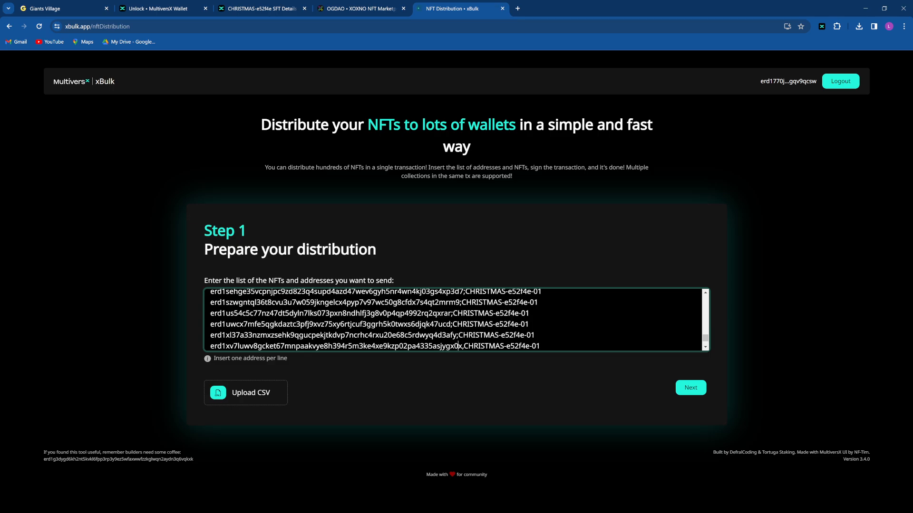
key(BackSpace)
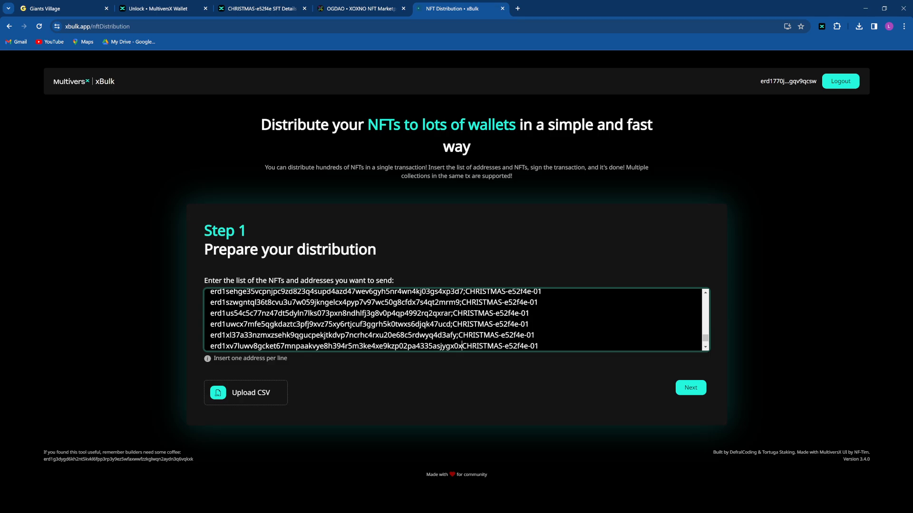
text(;)
key(Down)
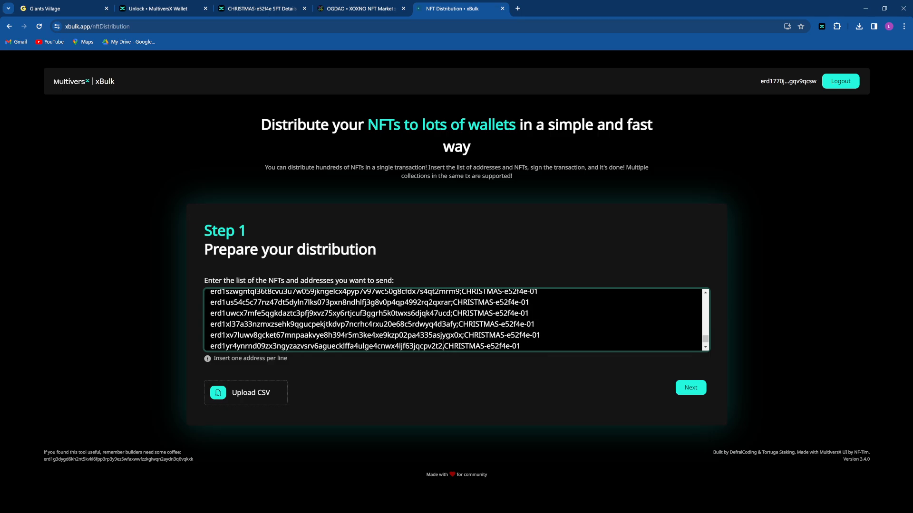
key(Left)
key(Left)
key(Left)
key(BackSpace)
text(;)
key(Down)
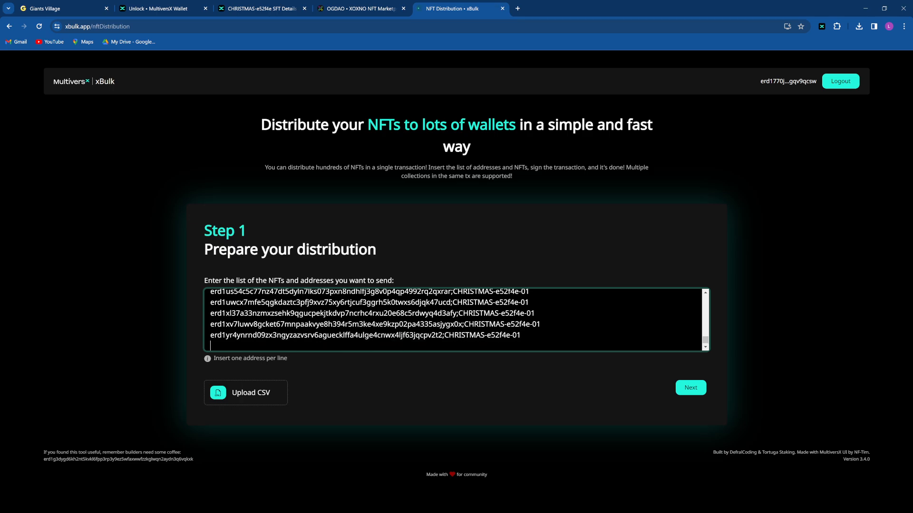
key(BackSpace)
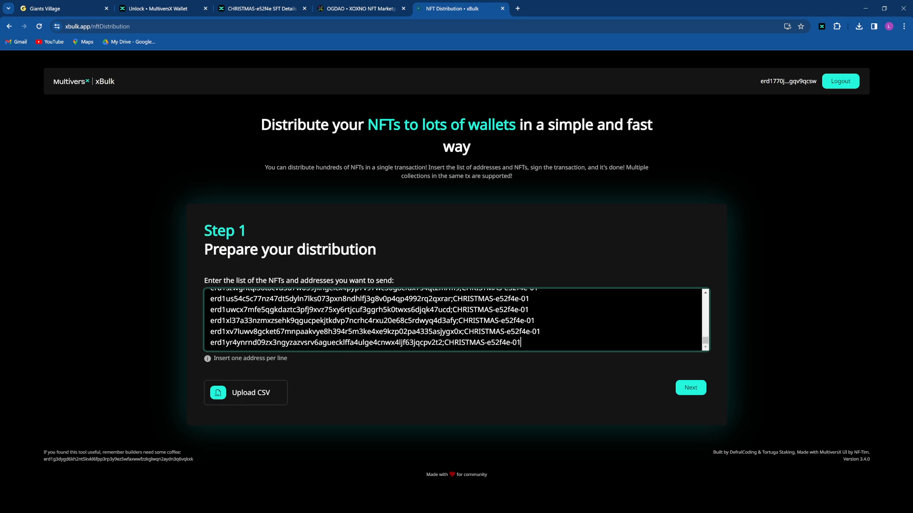
Step: Proceed with the corrected distribution list to the distribution summary and send the SFTs to the listed addresses
scroll(583, 314, up, 1)
scroll(456, 320, up, 10)
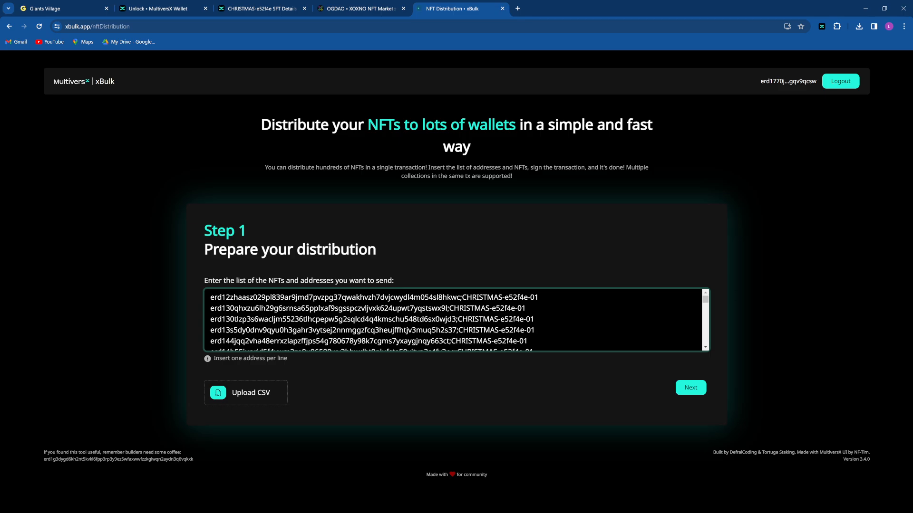
click(683, 386)
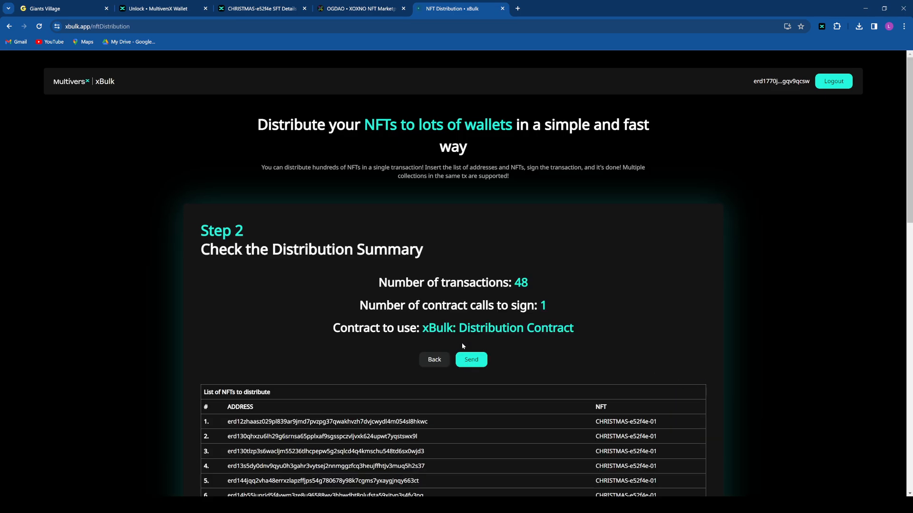
click(473, 363)
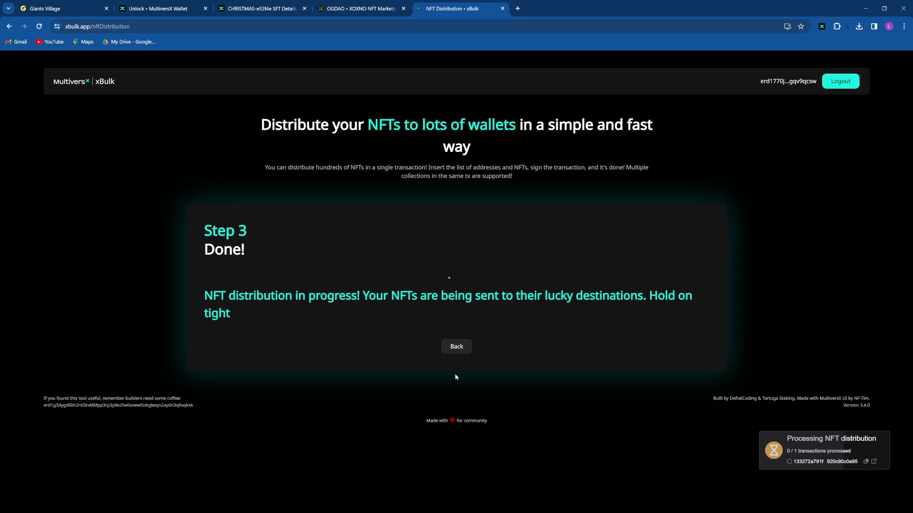
Step: Open the NFT distribution transaction in MultiversX Explorer and examine its status, token operations and transaction fee
click(873, 461)
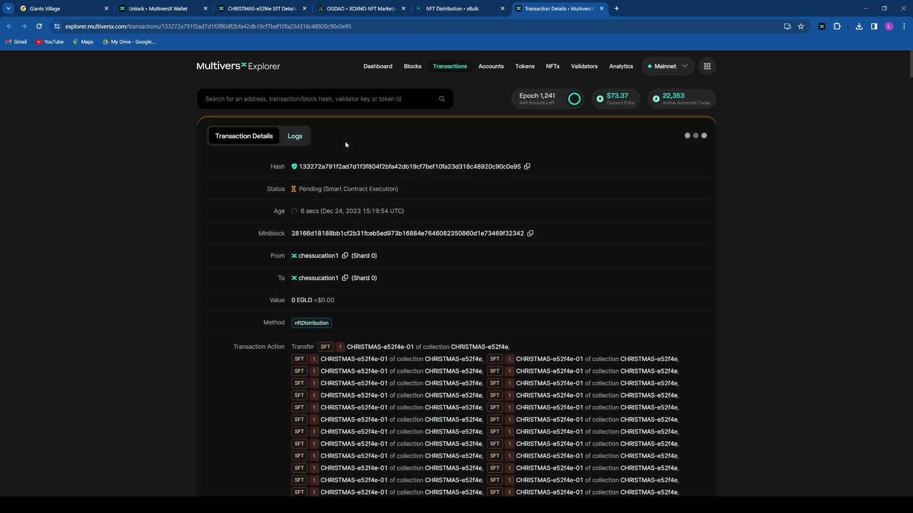
scroll(489, 208, down, 2)
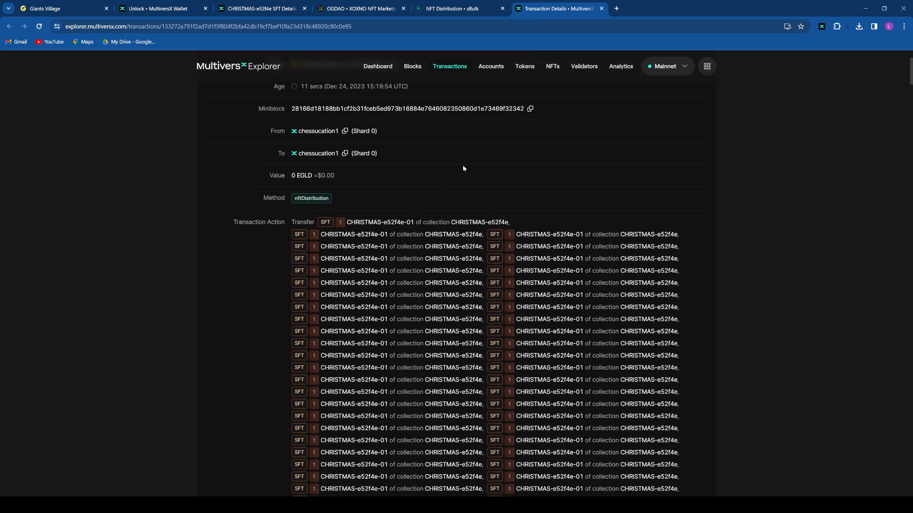
scroll(463, 169, up, 2)
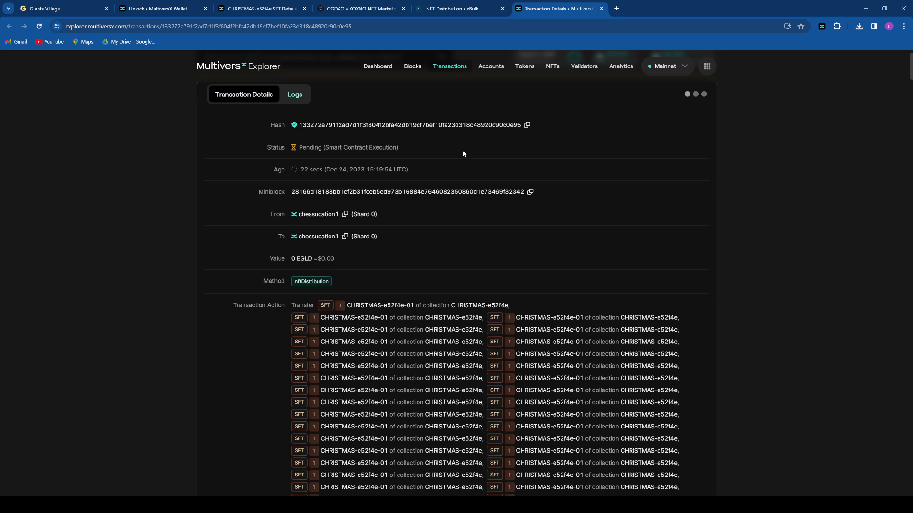
scroll(463, 153, down, 15)
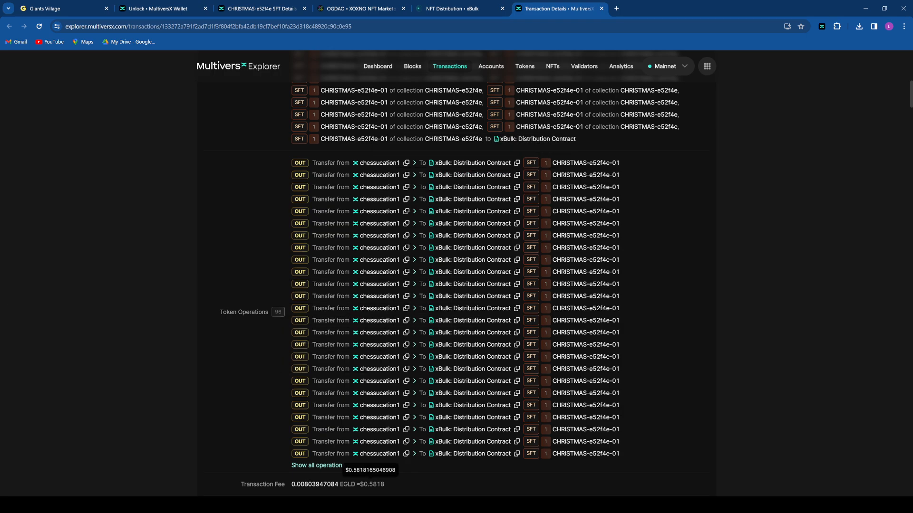
scroll(236, 299, up, 15)
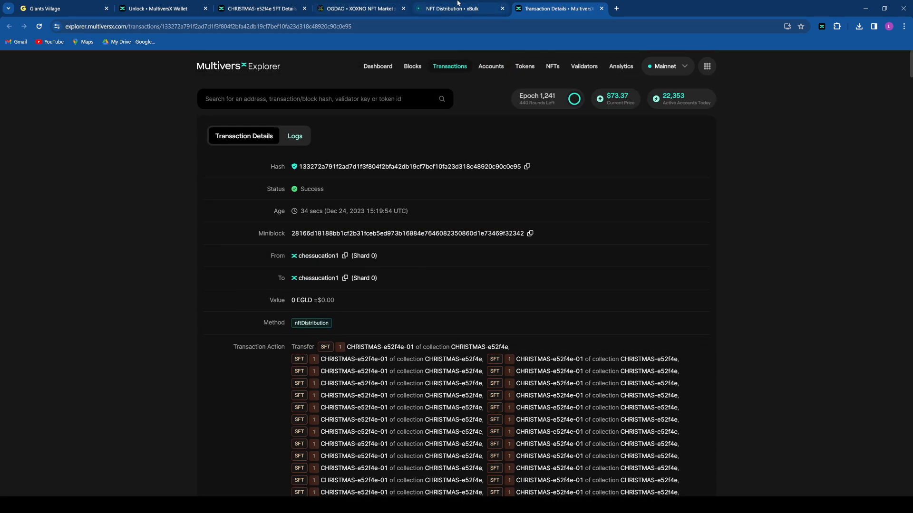
Step: Return from the Merry Little xMas SFT details to its minting transaction and open the sender's account page
click(258, 9)
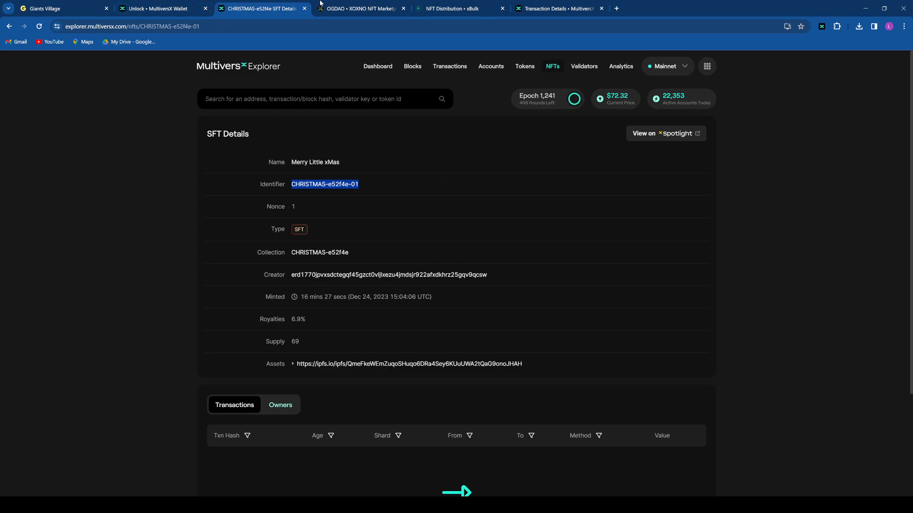
click(299, 114)
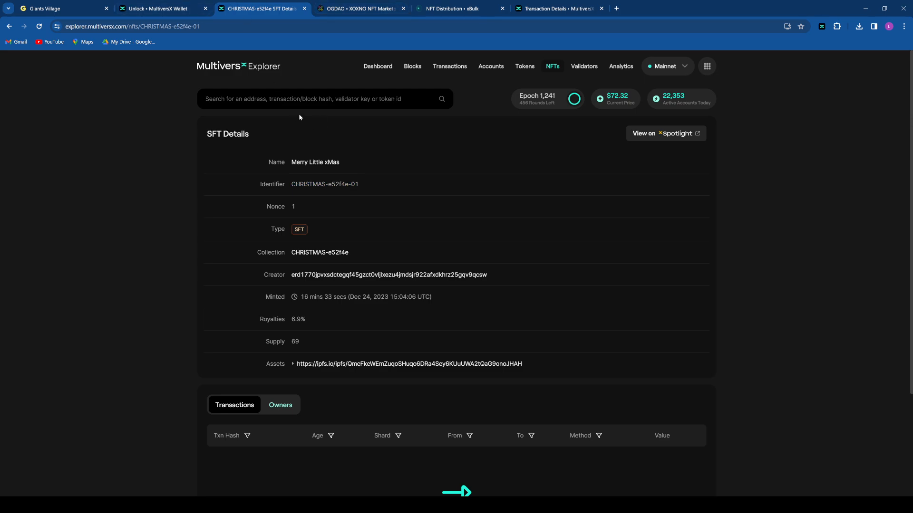
key(alt+Left)
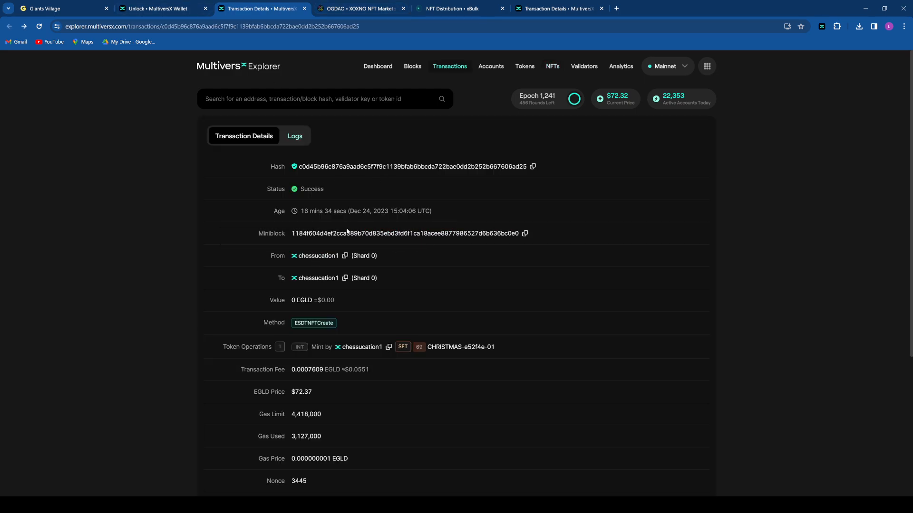
click(314, 259)
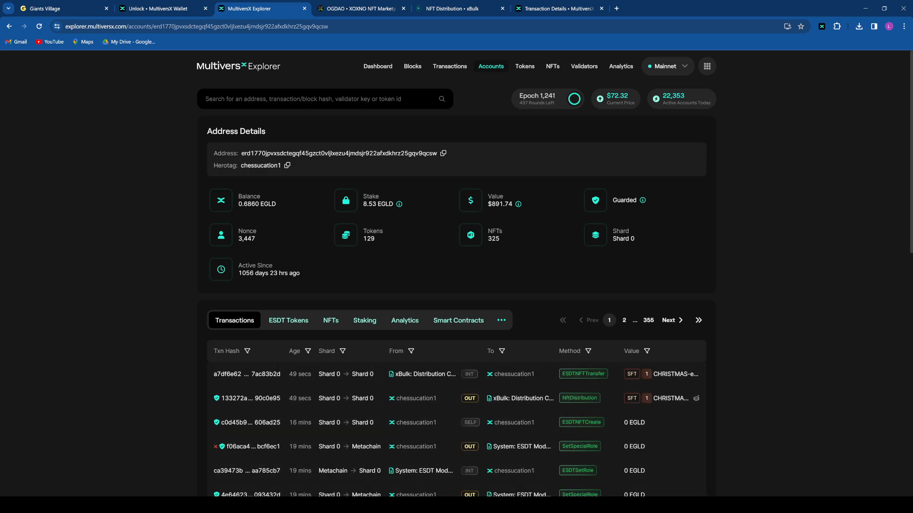
Step: Check the value of the account's IssueSemiFungible transaction, view its details including the fee, and return to the account page
scroll(328, 346, down, 3)
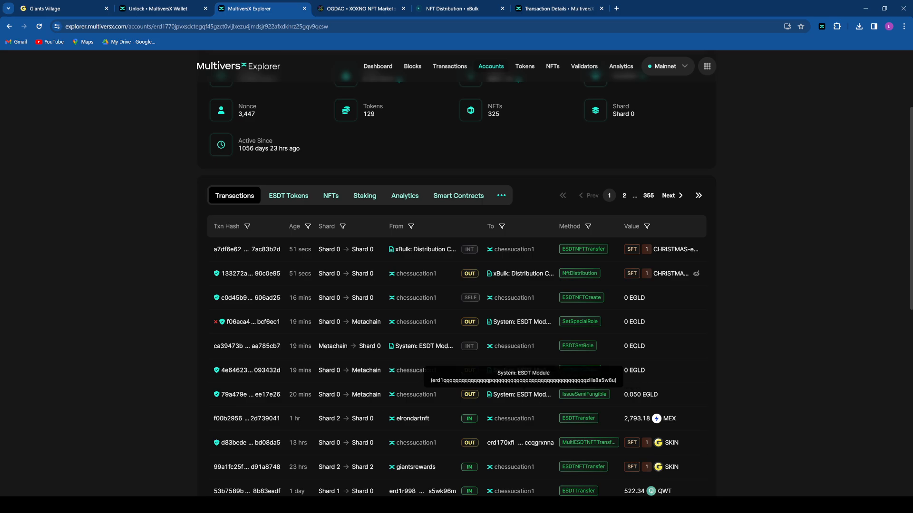
drag(658, 396, 623, 395)
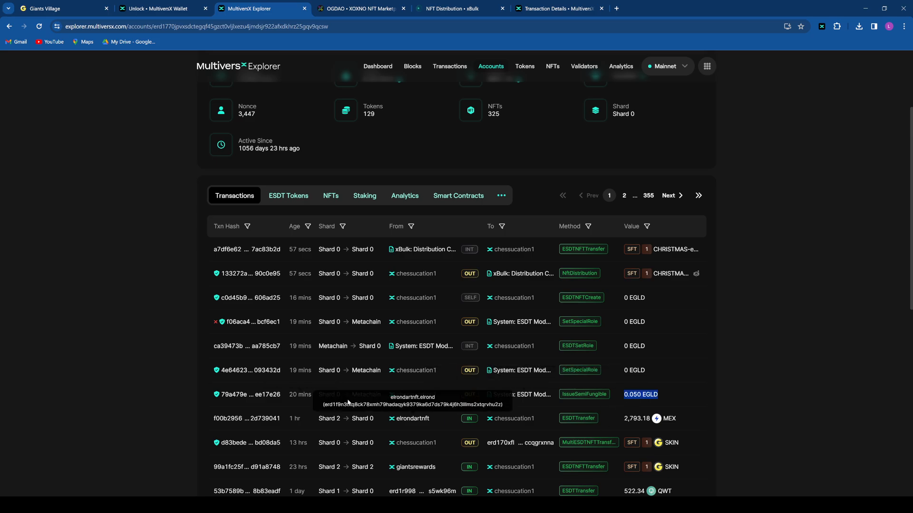
click(257, 398)
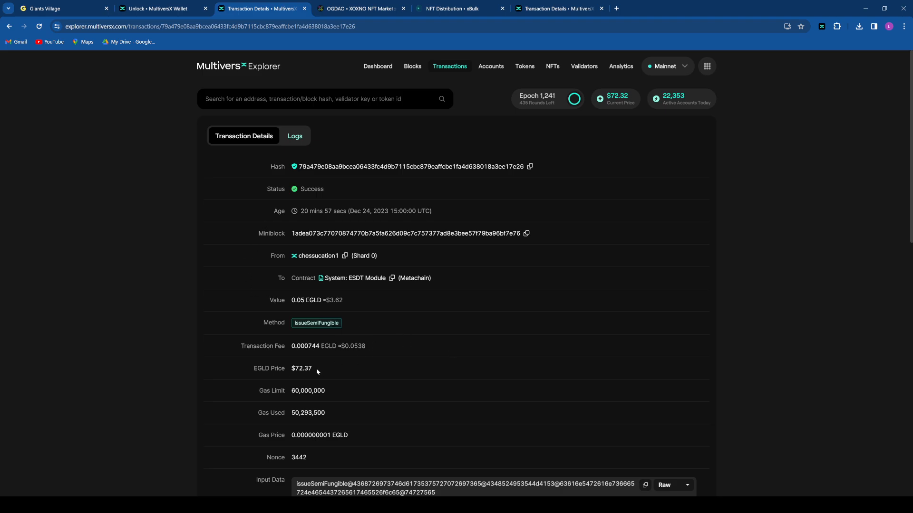
key(alt+Left)
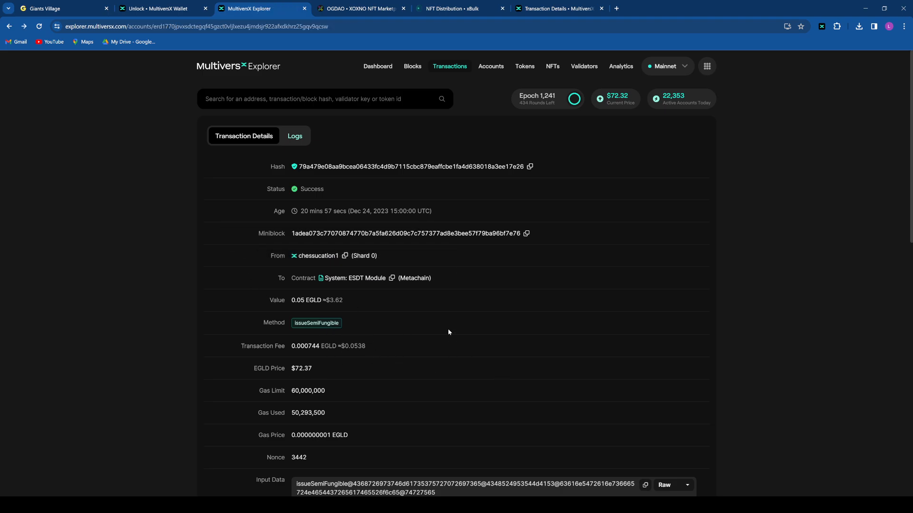
Step: Open the account's earlier SetSpecialRole transaction, check its transaction fee, and return to the account page
scroll(409, 335, down, 4)
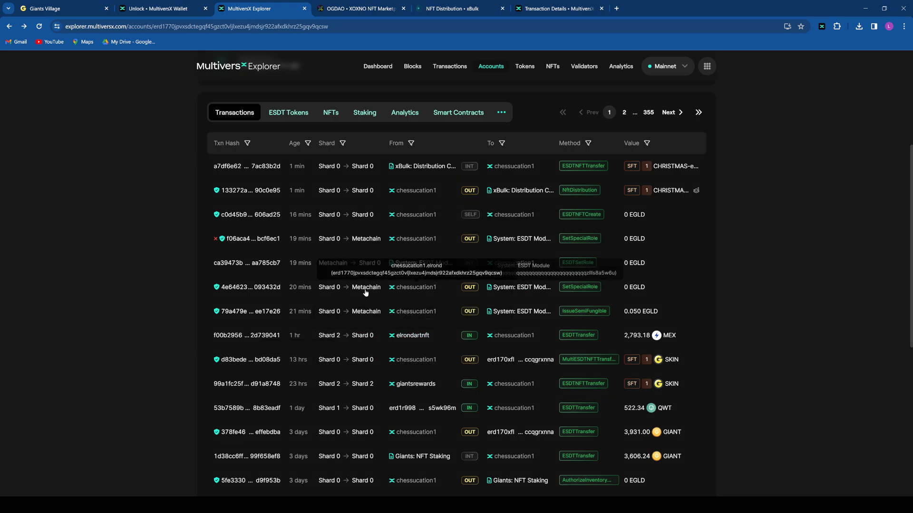
click(260, 287)
scroll(361, 318, down, 1)
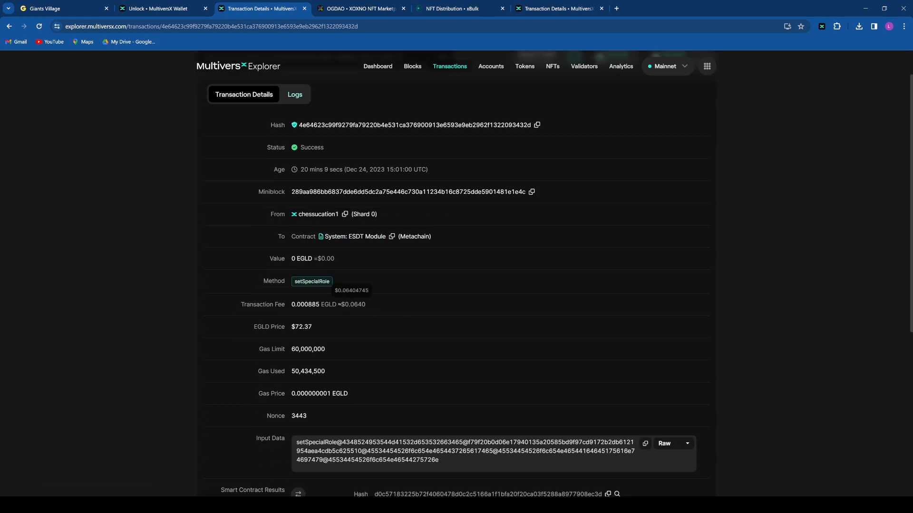
key(alt+Left)
Step: View the details and fee of the account's ESDTSetRole transaction, then go back to the account page
scroll(411, 290, down, 4)
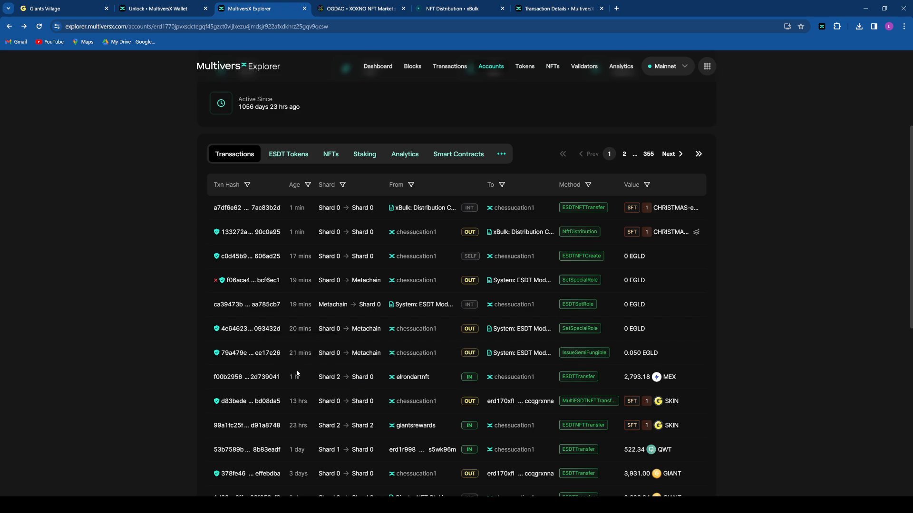
click(241, 304)
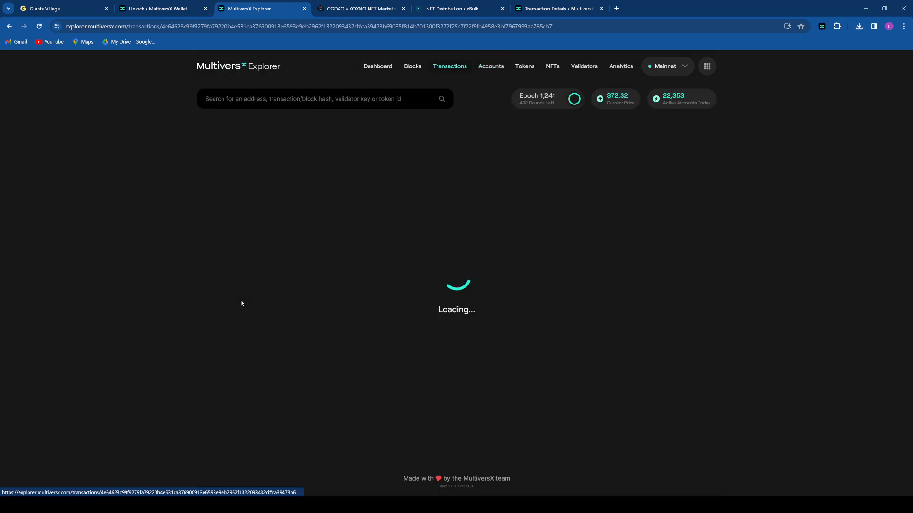
scroll(397, 335, down, 1)
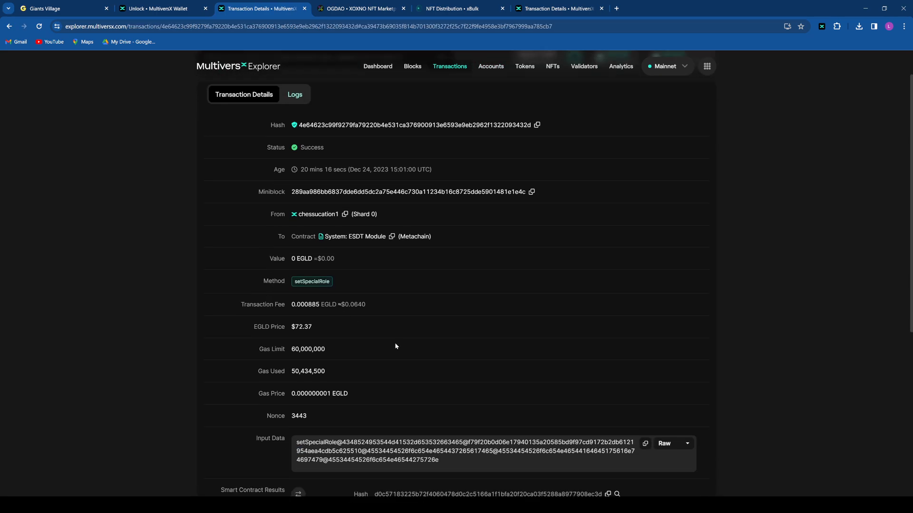
key(alt+Left)
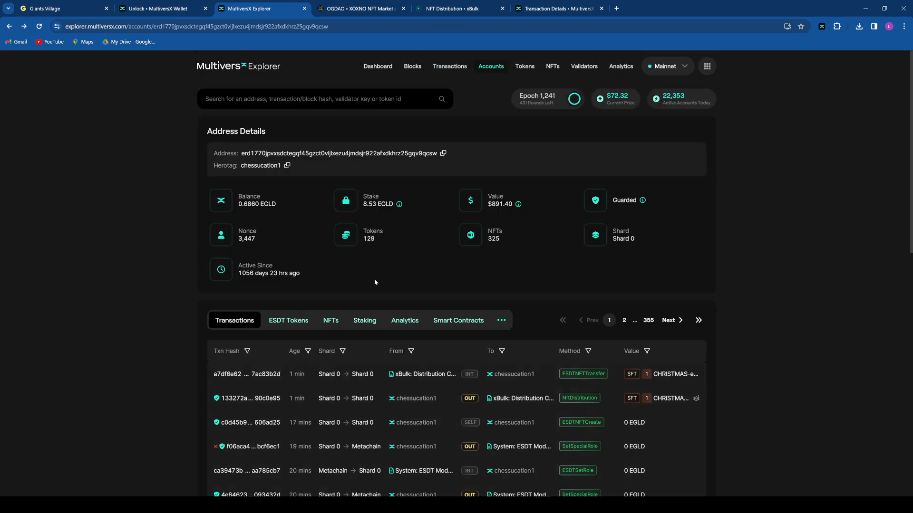
Step: Check the fee of the ESDTNFTCreate transaction that minted CHRISTMAS-e52f4e-01 and return to the account's transaction list
scroll(380, 284, down, 4)
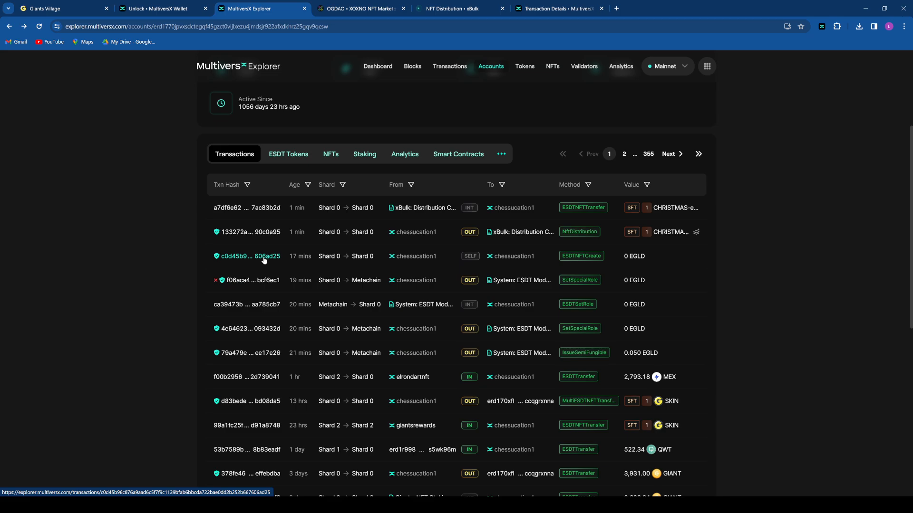
click(263, 257)
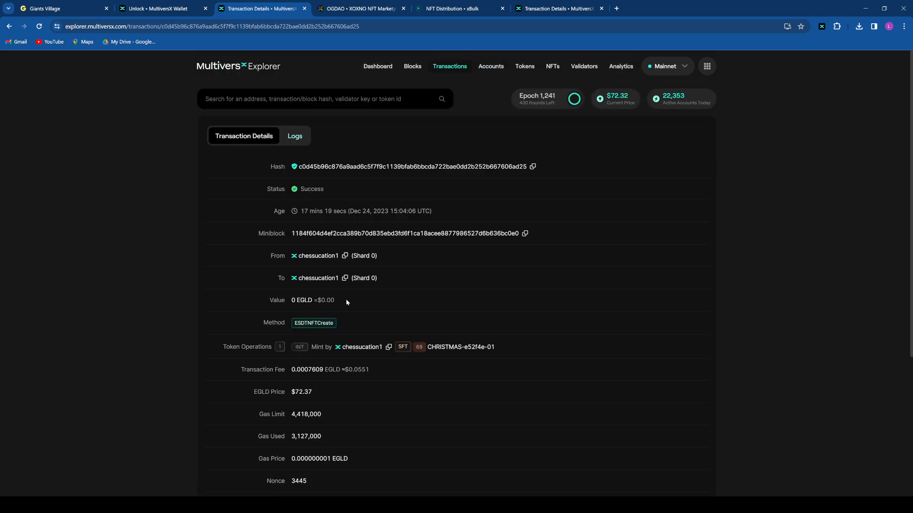
key(alt+Left)
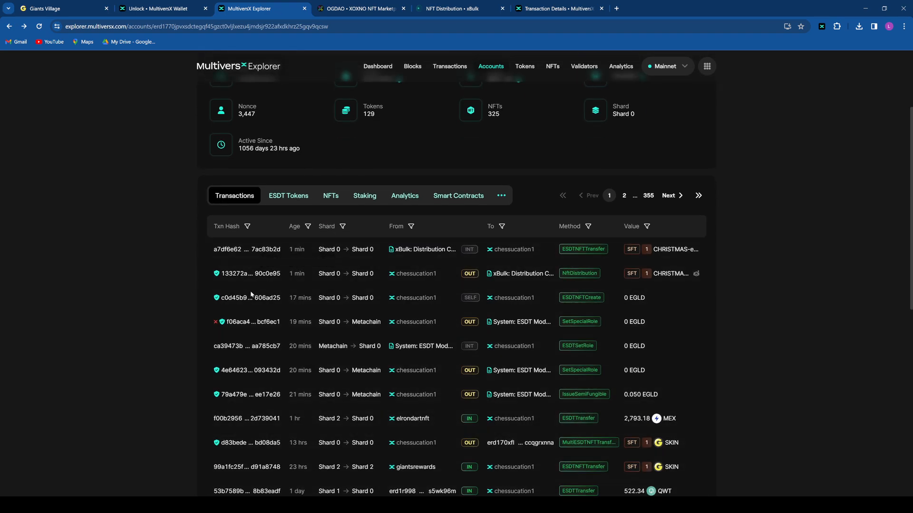
Step: Open the NftDistribution transaction and examine its fee, smart contract results and token operations, dismissing the WhatsApp notification
click(252, 273)
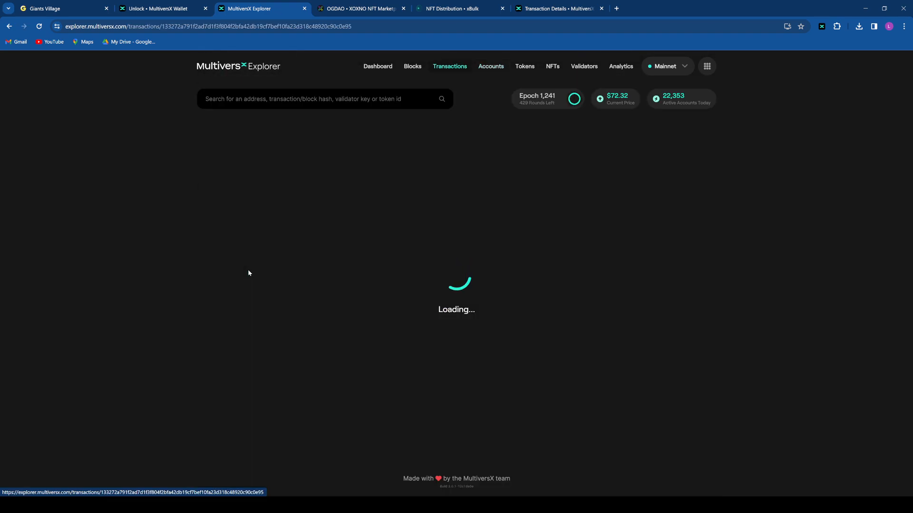
scroll(261, 275, down, 10)
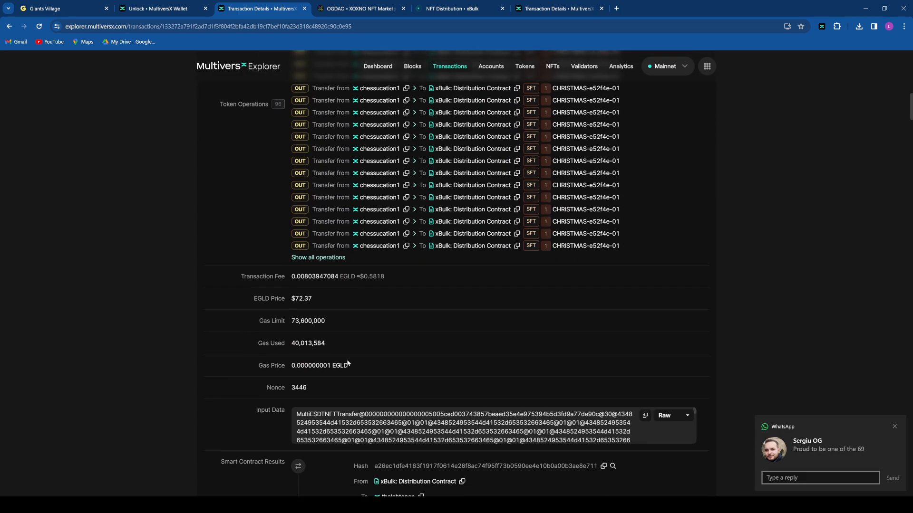
scroll(366, 375, down, 4)
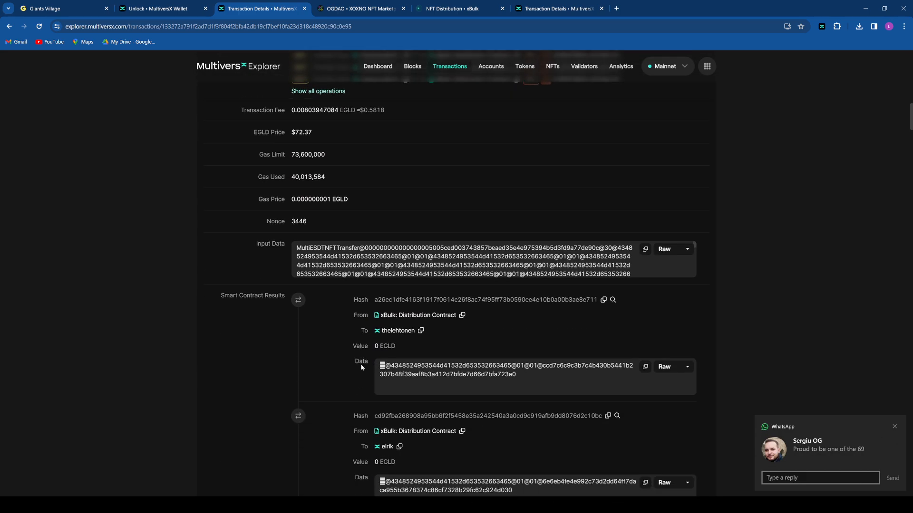
scroll(349, 363, up, 4)
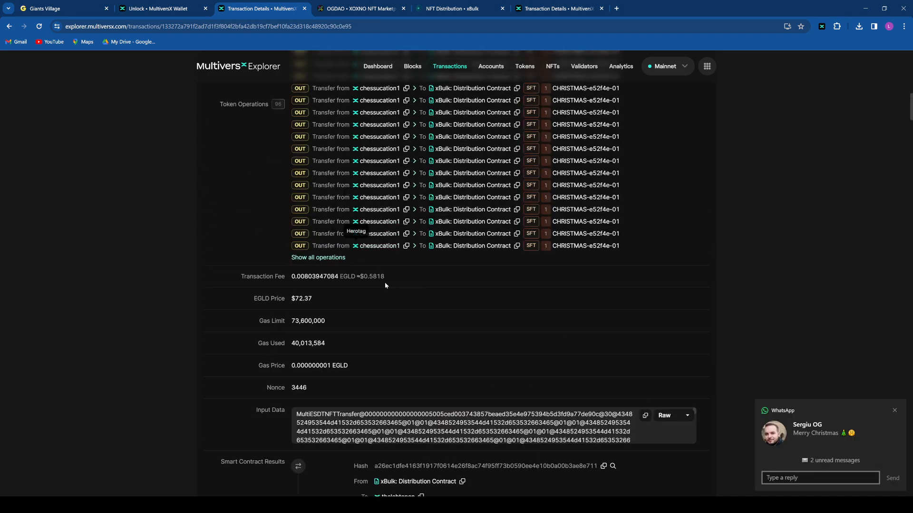
click(894, 410)
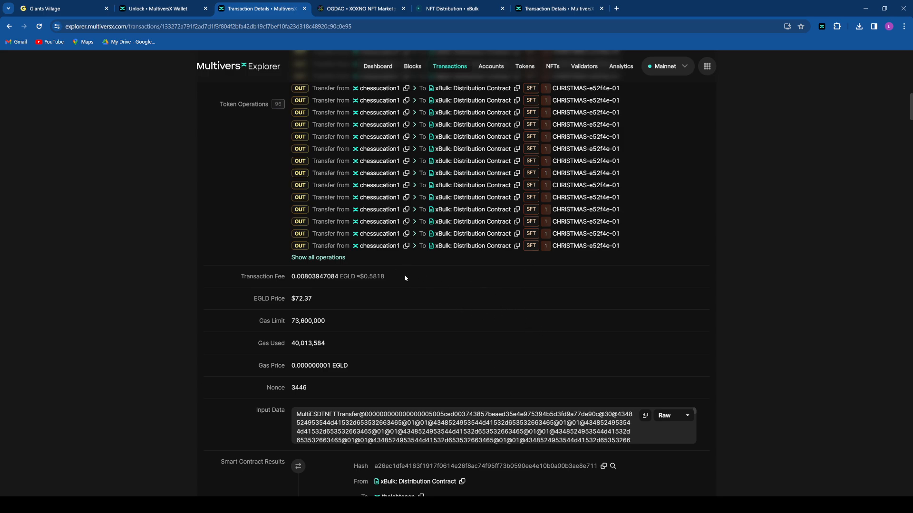
scroll(401, 284, up, 15)
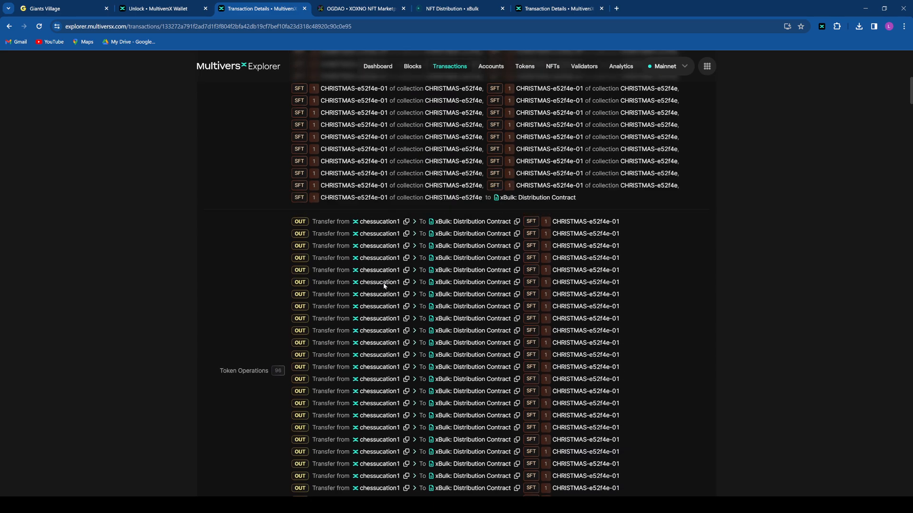